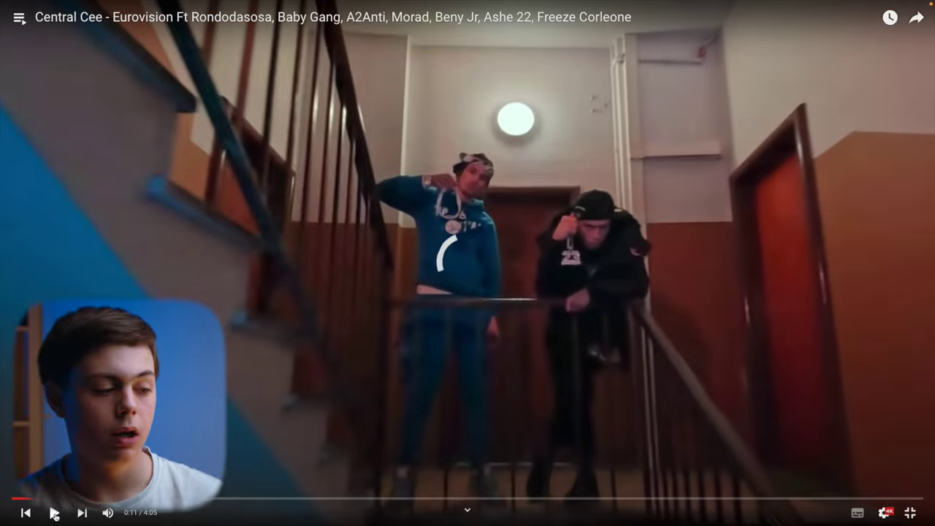
Play the Central Cee Eurovision video up to the green-lit fan shot, pause it there and leave full screen
left_click(53, 512)
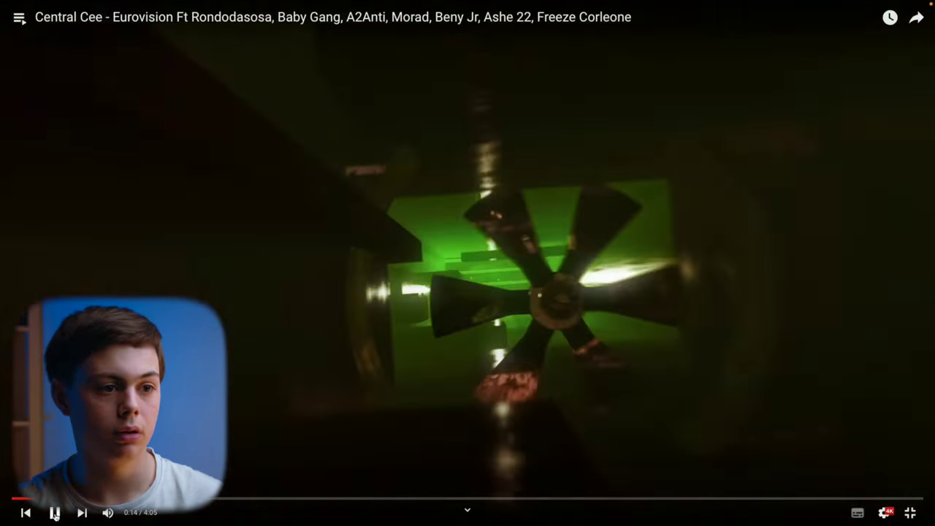
left_click(54, 513)
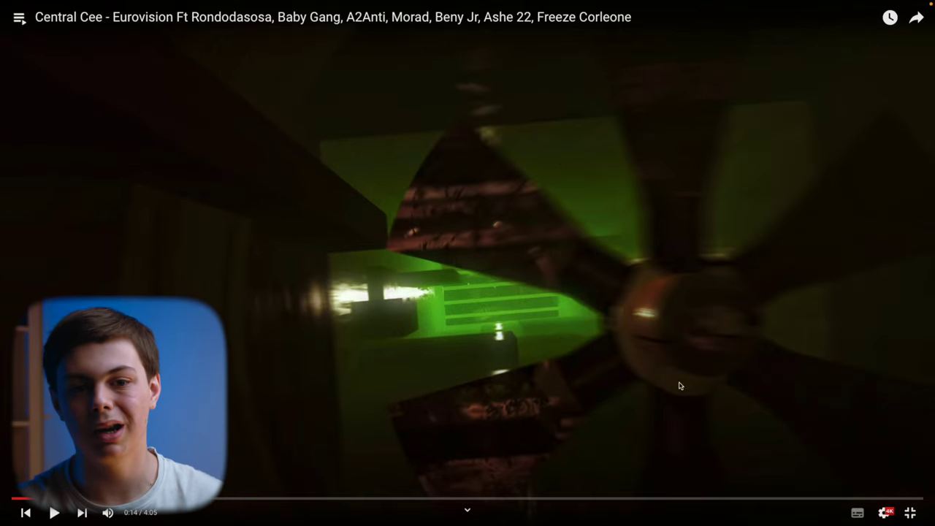
left_click(909, 513)
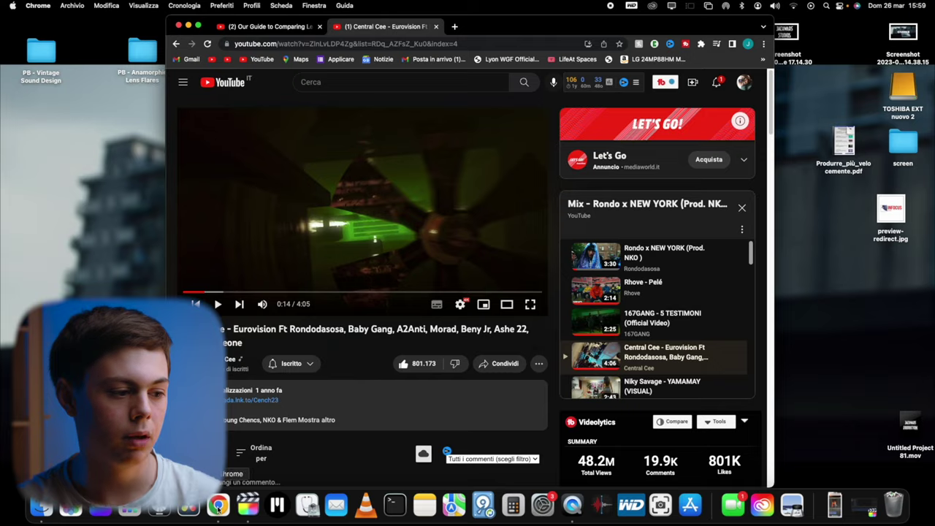
Switch to Final Cut Pro, open the media import and browse the TOSHIBA EXT drive for the footage
left_click(235, 507)
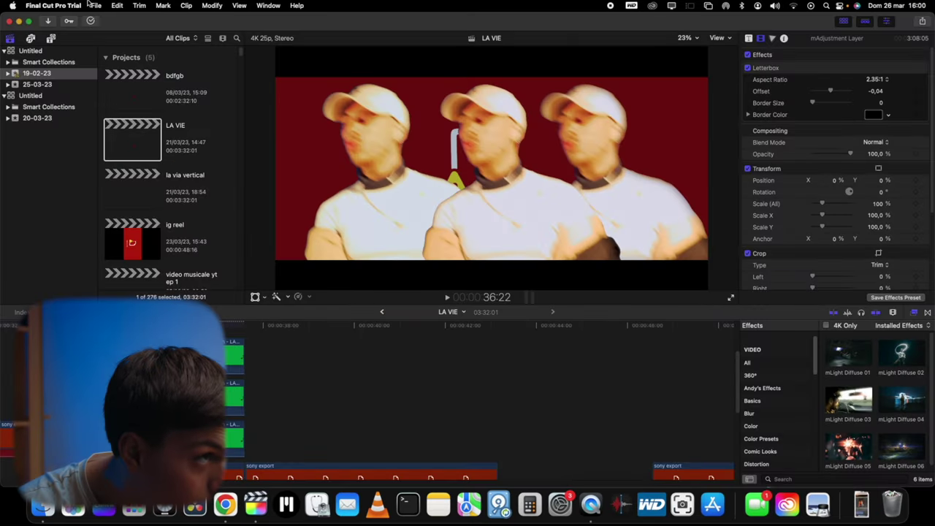
left_click(96, 5)
mouse_move(110, 73)
left_click(233, 74)
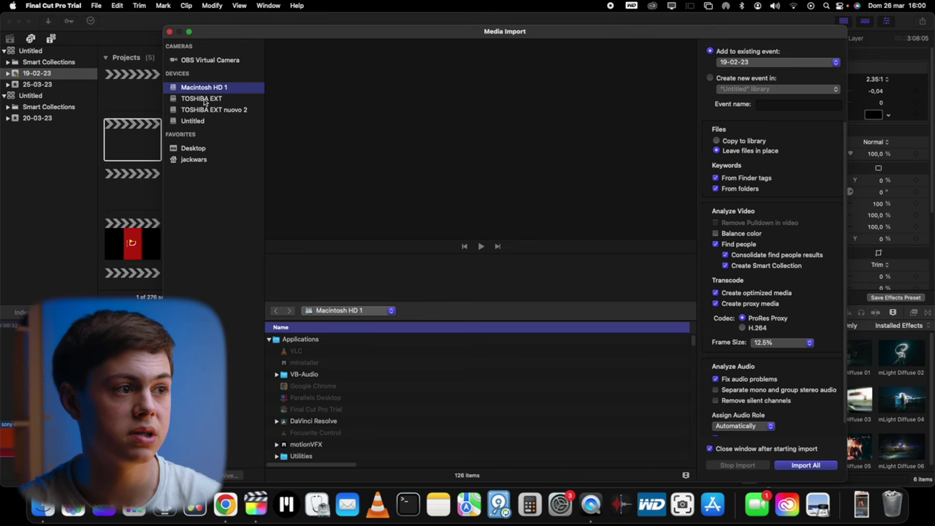
left_click(205, 99)
scroll(199, 223, "up", 5)
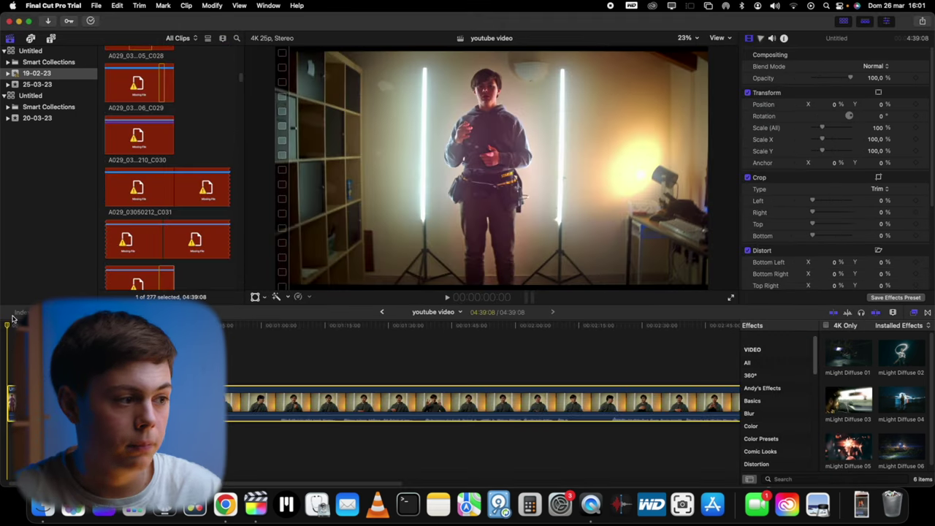
Find the last frame of the wide standing shot and split the timeline clip there, at 6:00
scroll(15, 325, "left", 2)
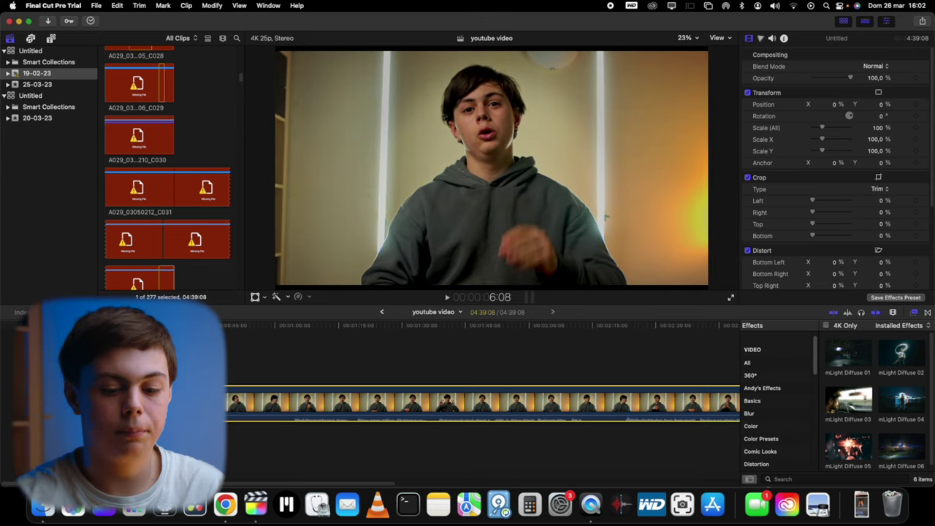
key("Right")
key("Right")
key("Right")
key("Right")
key("Right")
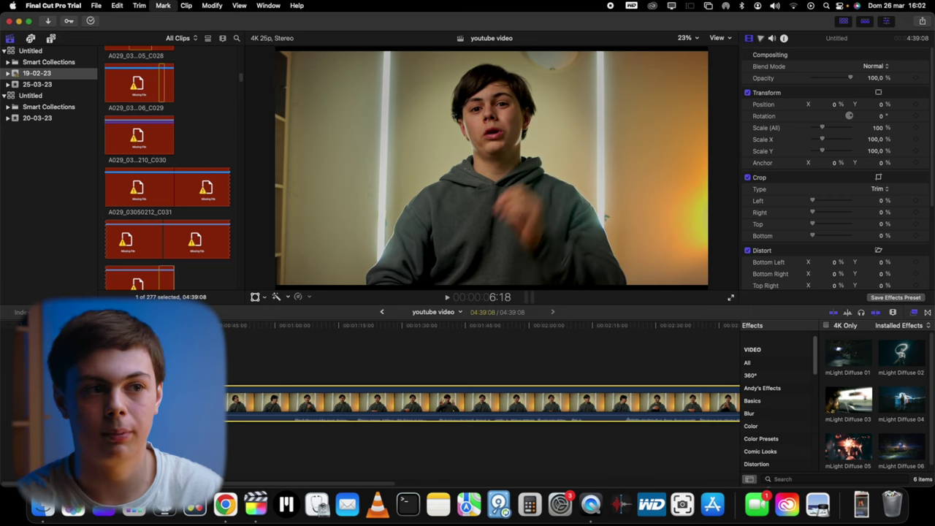
key("Right")
key("Right")
key("Right")
key("Right")
key("Right")
key("Right")
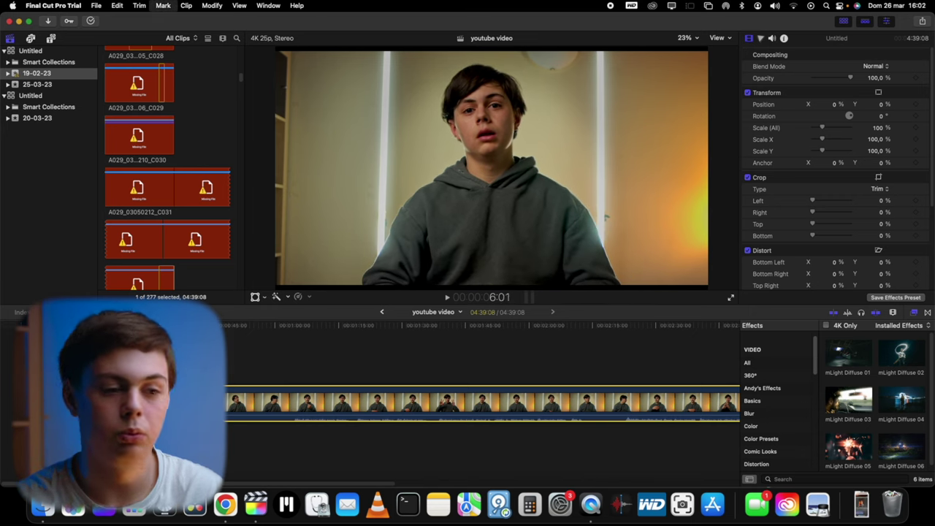
key("Left")
key("Left")
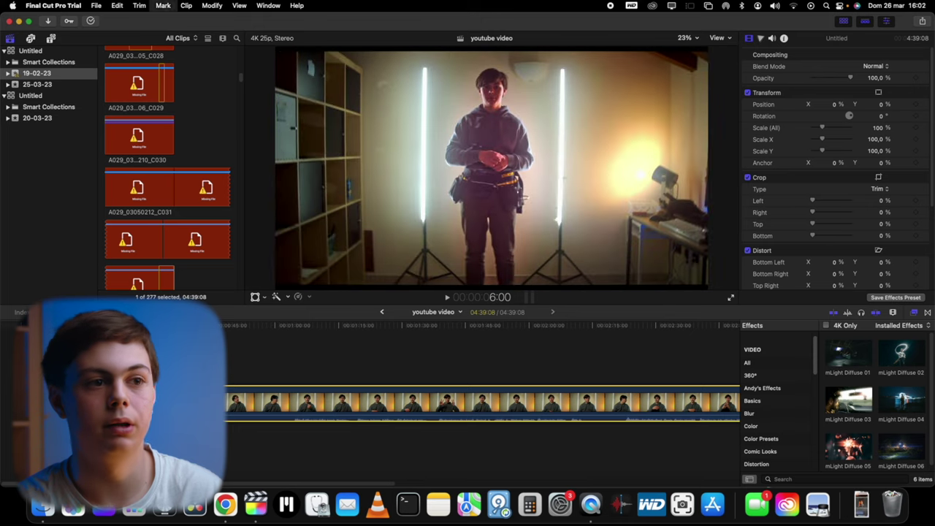
key("Left")
key("Right")
key("Left")
key("Left")
left_click_drag(21, 403, 46, 403)
key("super+b")
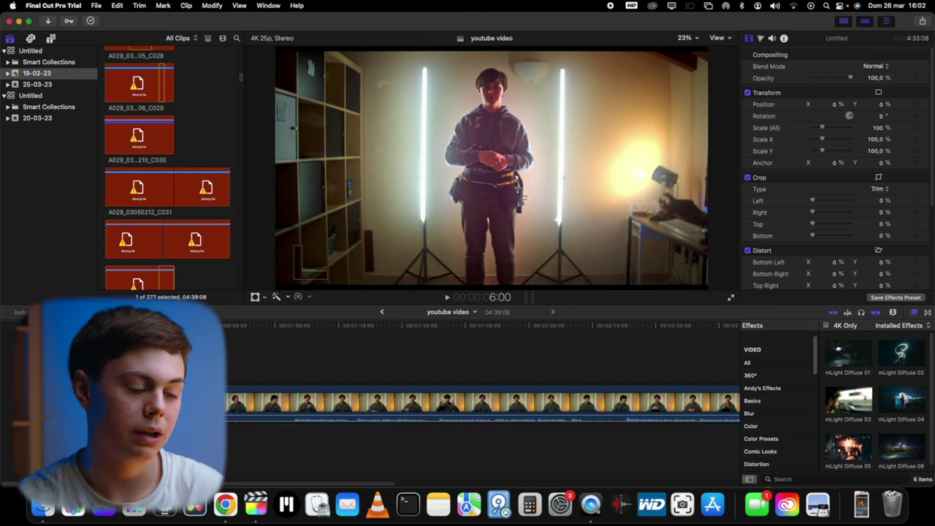
Add a freeze frame of the wide standing shot at 6:00
left_click(33, 403)
left_click(117, 6)
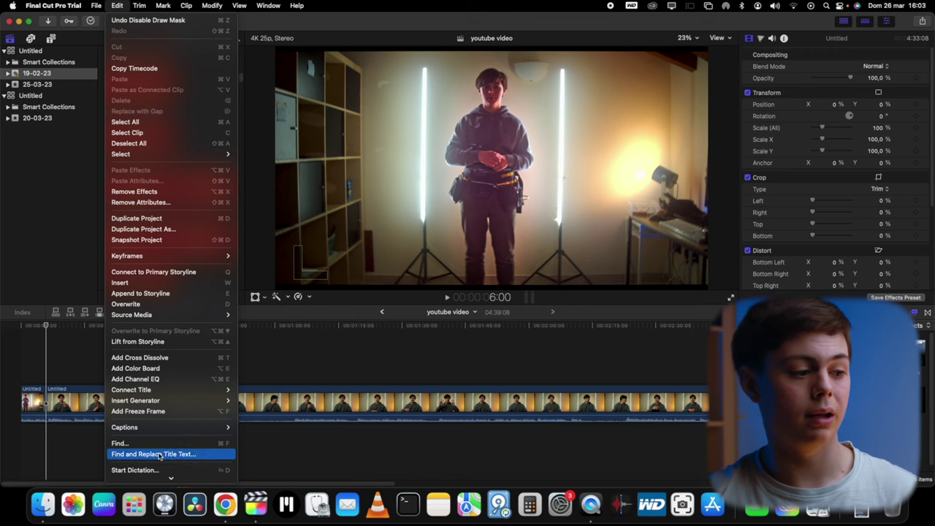
left_click(143, 412)
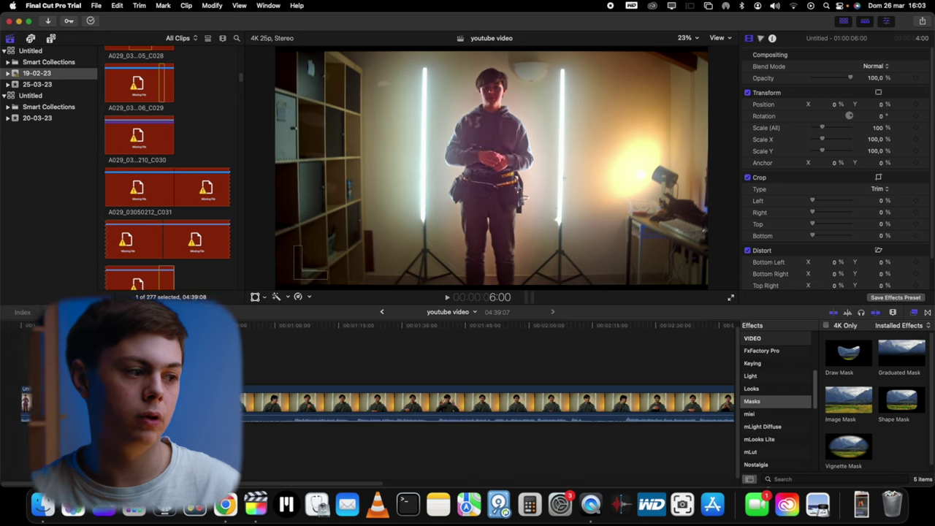
Trace a closed Draw Mask around the image-left eye of the subject in the connected freeze frame
left_click(51, 362)
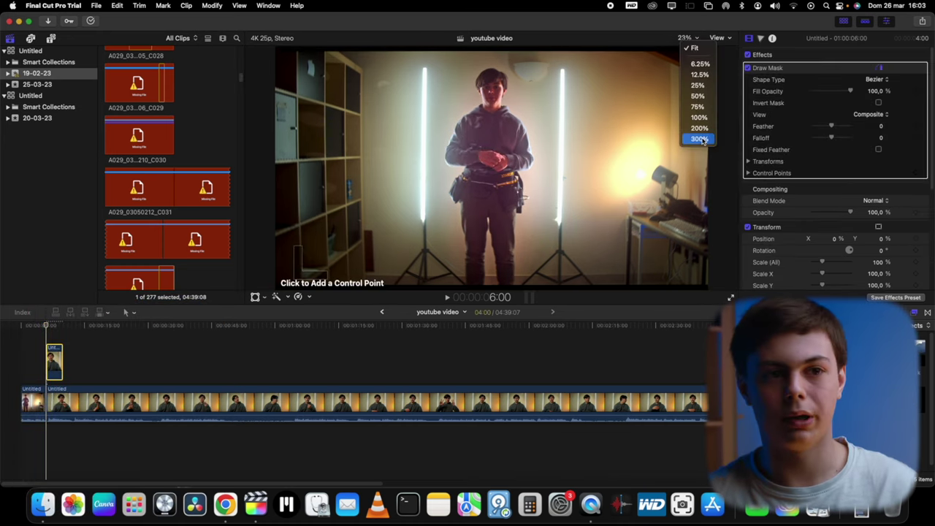
left_click(687, 130)
left_click_drag(726, 168, 723, 167)
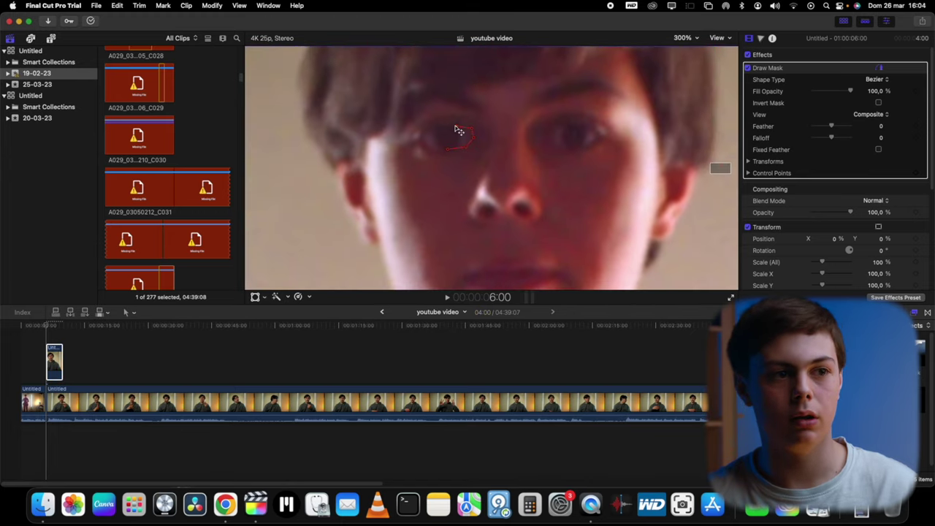
left_click(456, 126)
left_click(436, 125)
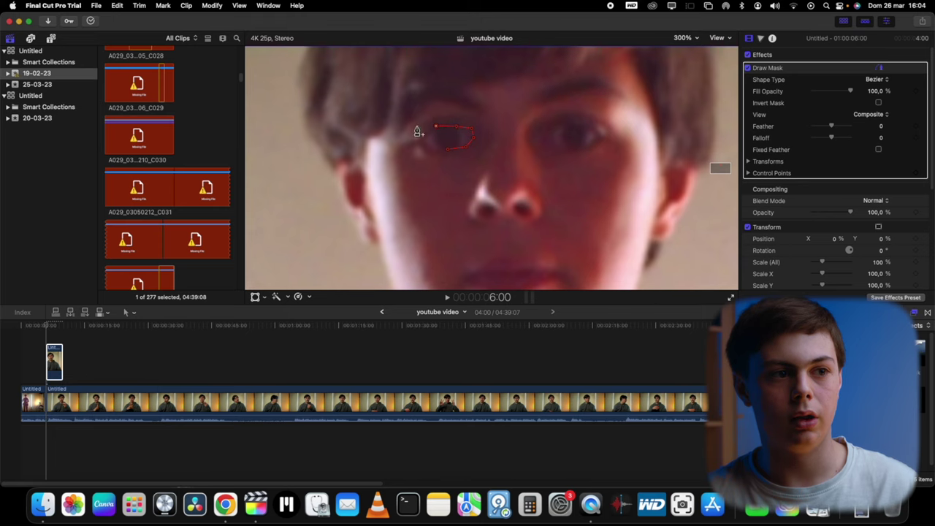
left_click(423, 132)
left_click(422, 138)
left_click(429, 145)
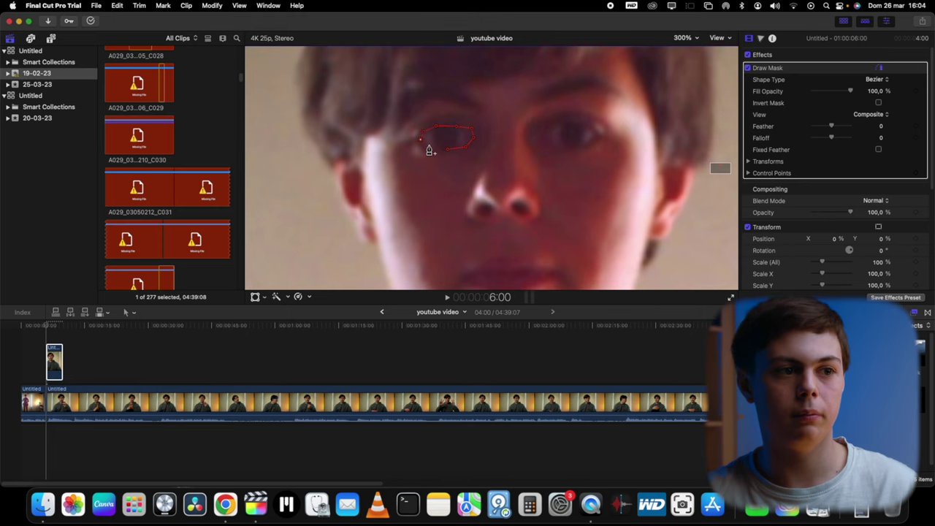
left_click(440, 148)
left_click(447, 149)
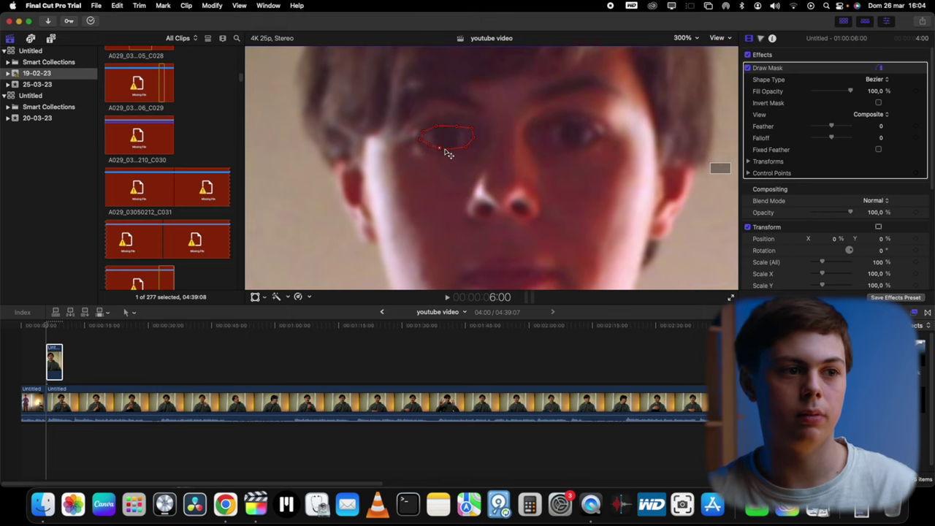
left_click(446, 151)
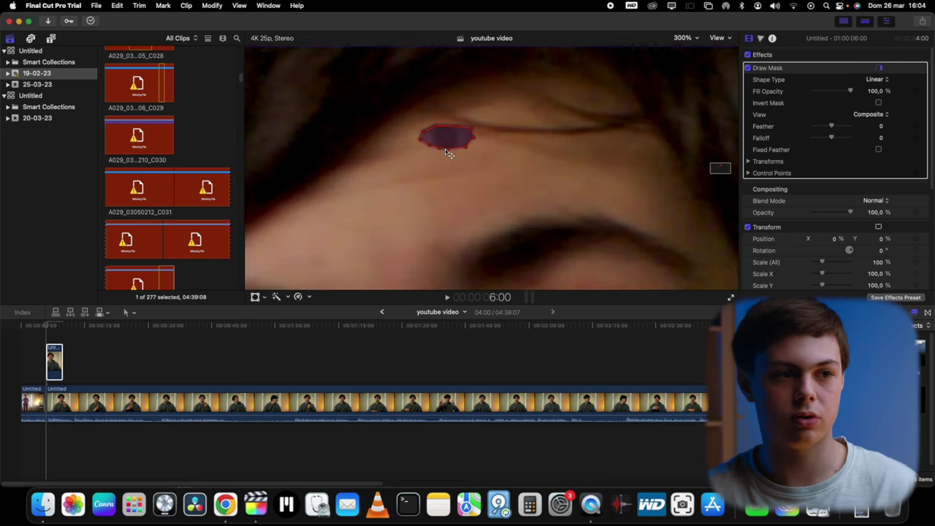
Duplicate the masked freeze frame and stack the two copies above the main clip at 6:00
left_click(53, 354)
left_click_drag(52, 349, 52, 345)
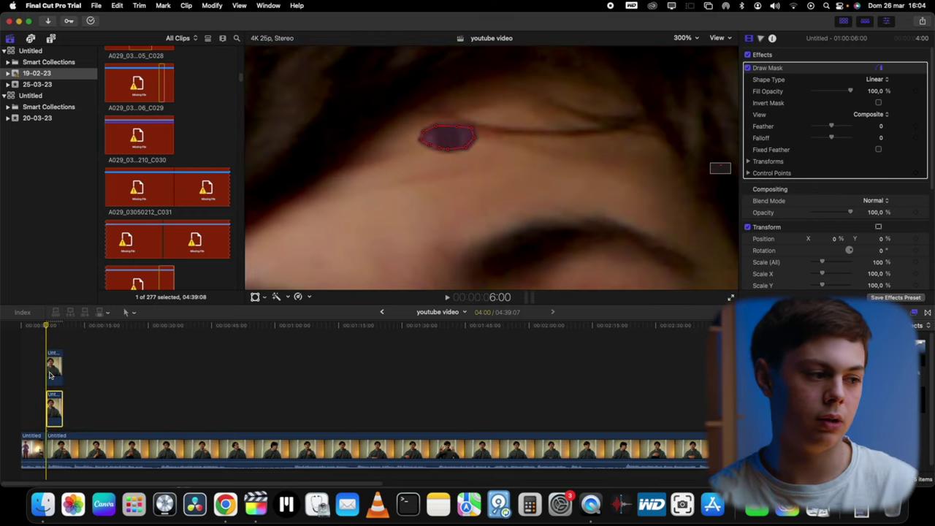
left_click(49, 375)
key("Delete")
left_click(53, 397)
left_click_drag(53, 397, 54, 371)
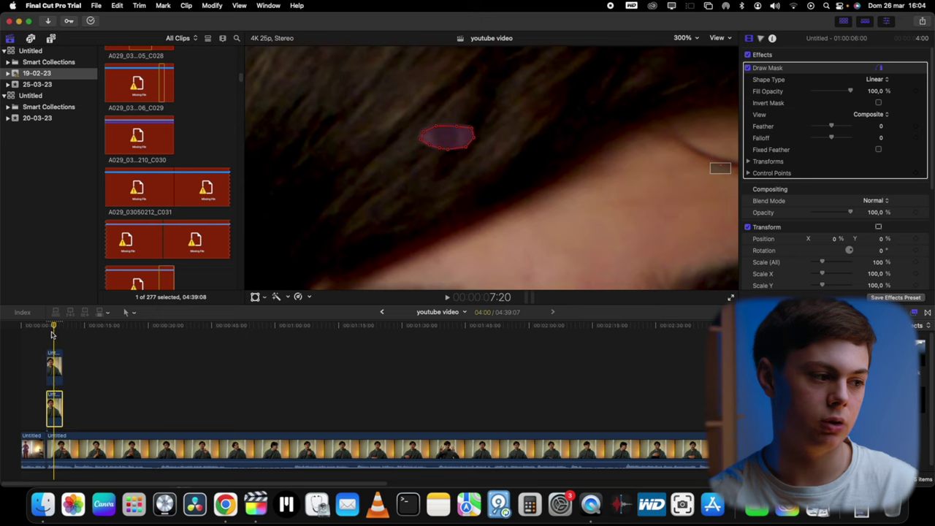
Invert the upper freeze frame's Draw Mask and set its Feather to -3,0 and its Falloff to 58,0
left_click(55, 354)
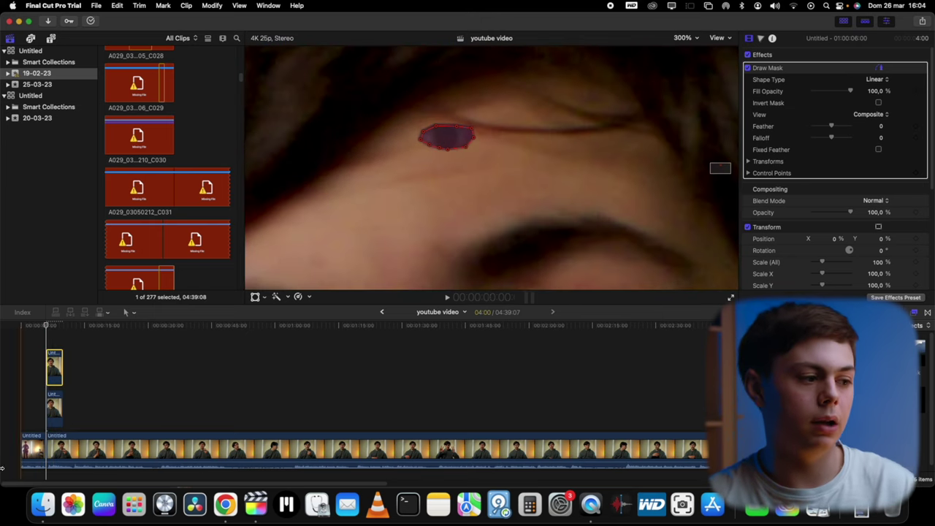
left_click(877, 103)
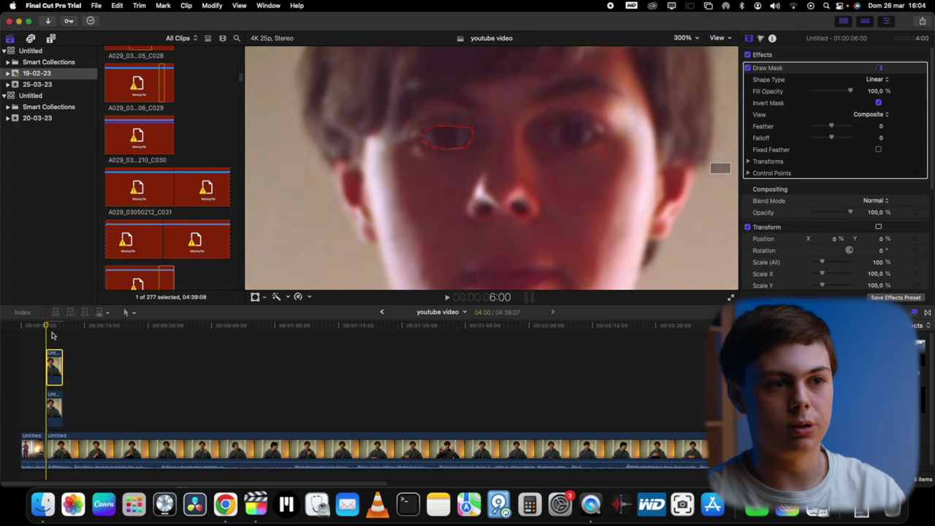
left_click(51, 334)
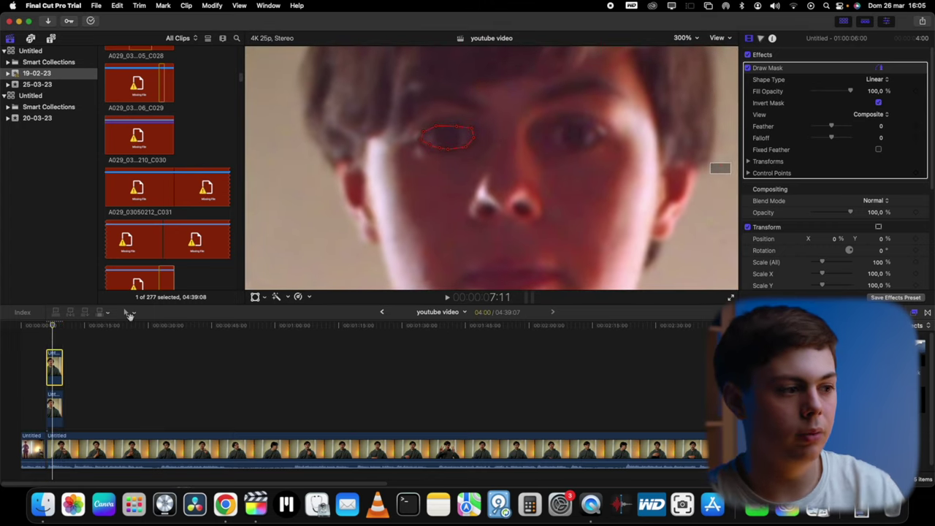
mouse_move(830, 129)
left_mouse_down()
mouse_move(836, 138)
mouse_move(828, 138)
left_mouse_up()
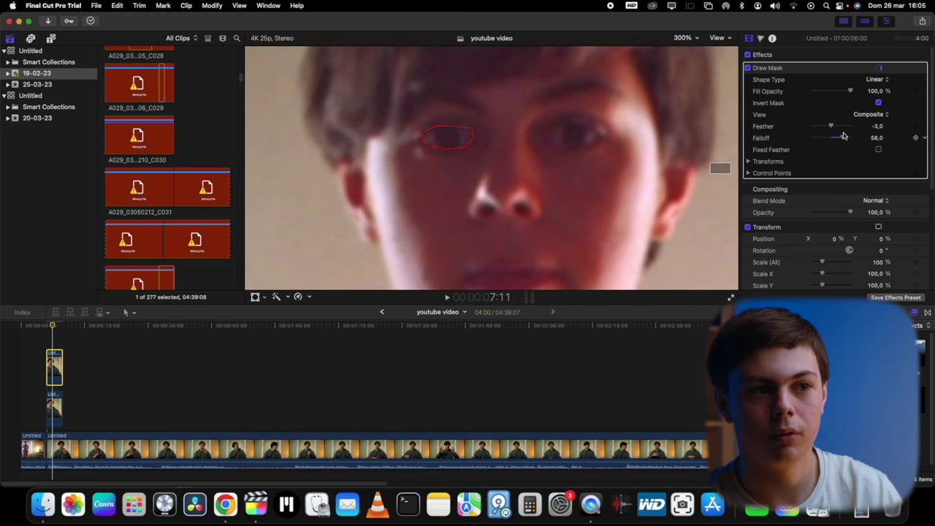
left_click(772, 57)
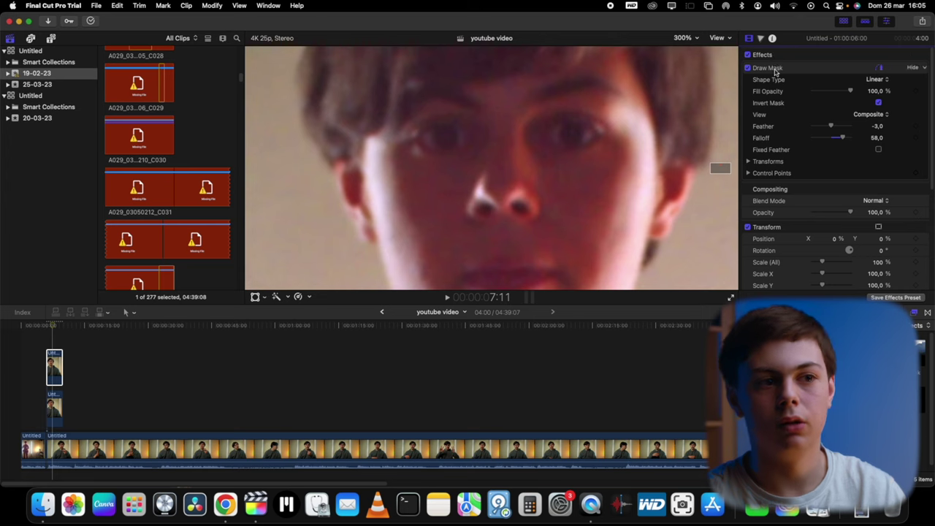
left_click(772, 68)
left_click(54, 365)
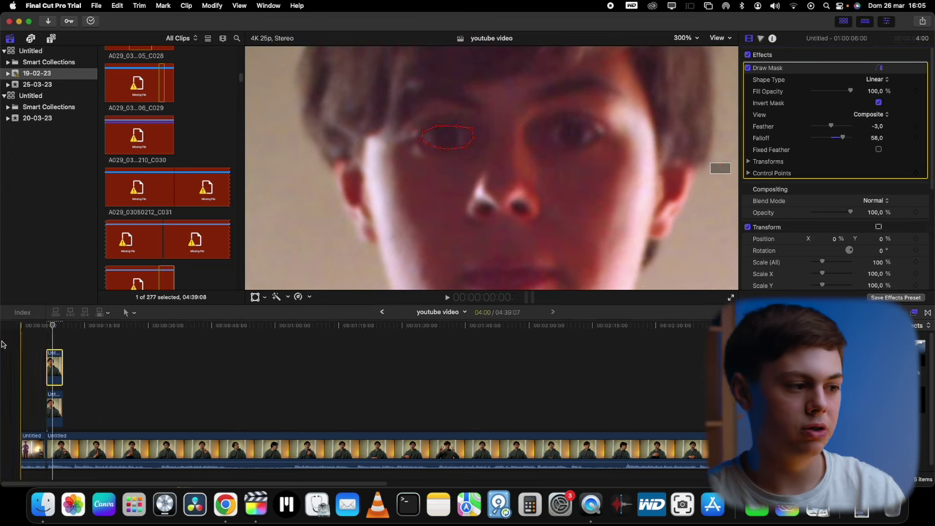
Add Position and Scale keyframes to the upper freeze frame at 6:00 and at 8:12
left_click(46, 325)
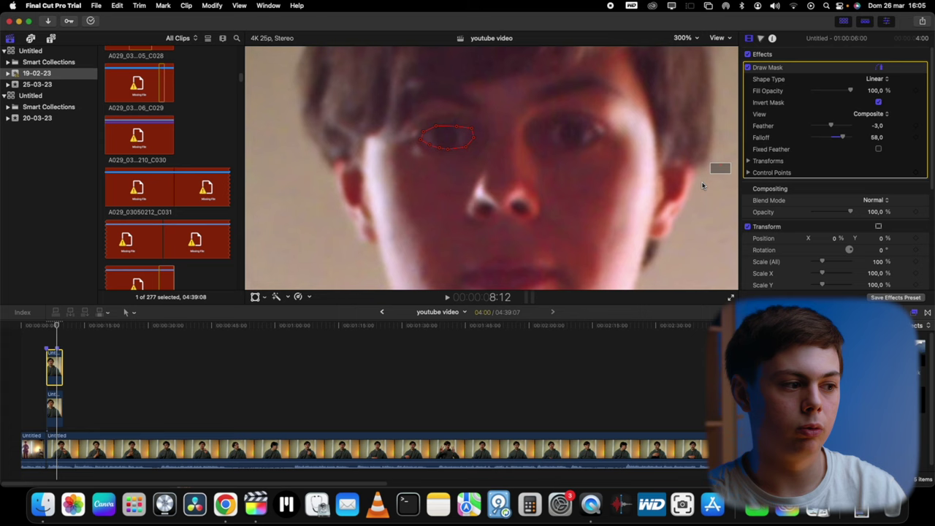
scroll(833, 162, "down", 3)
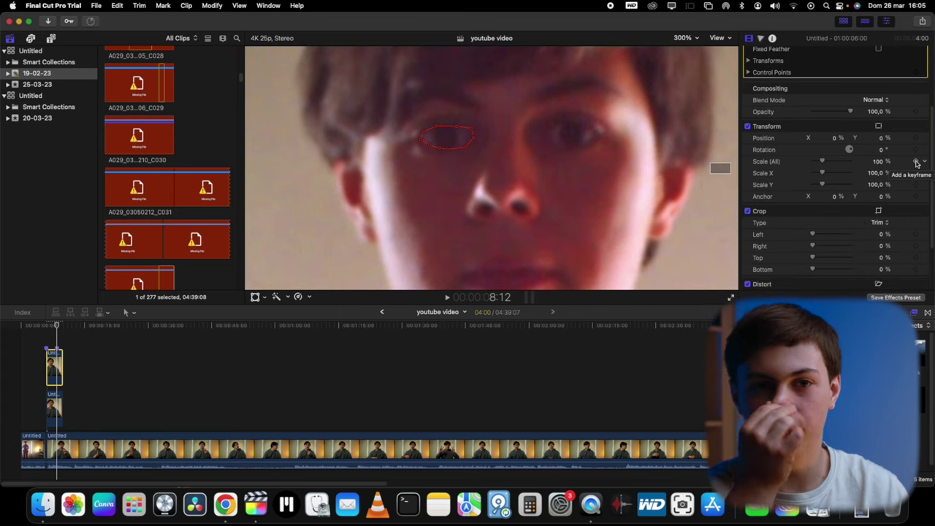
left_click(916, 162)
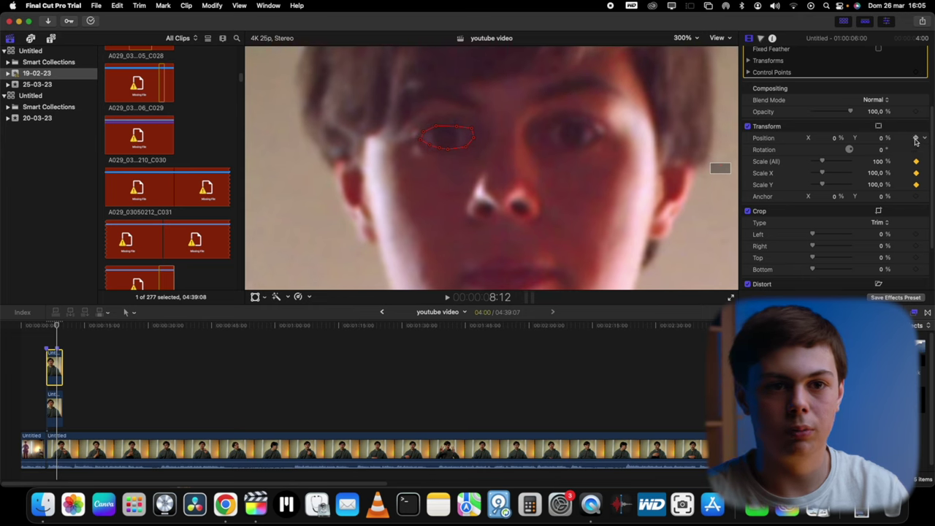
left_click(49, 361)
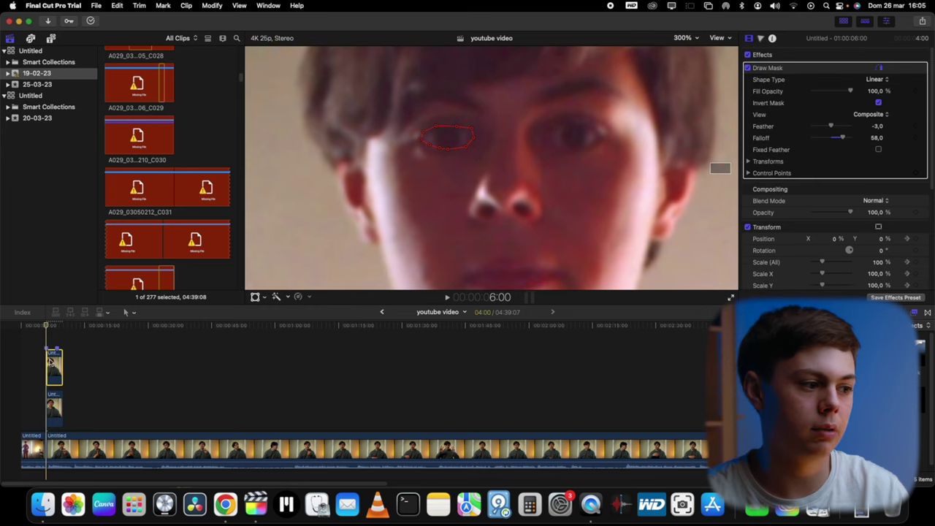
left_click(916, 239)
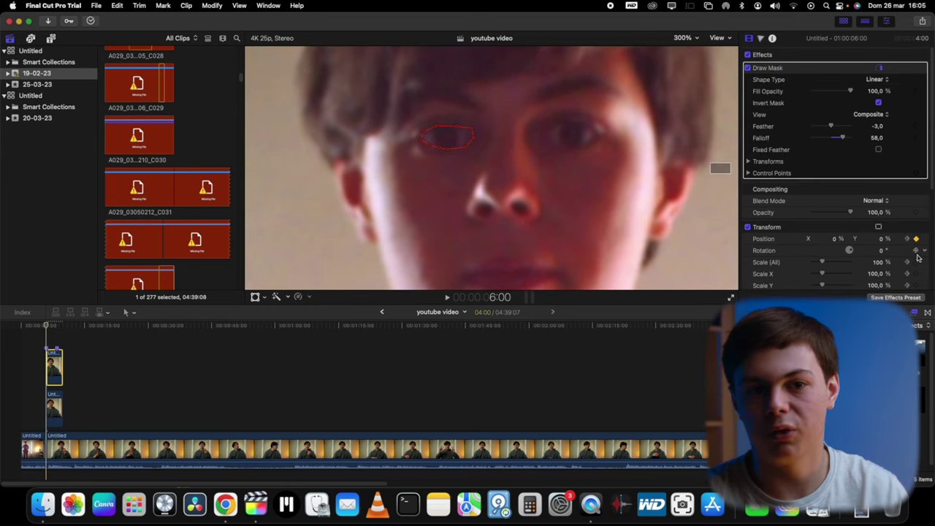
left_click(916, 263)
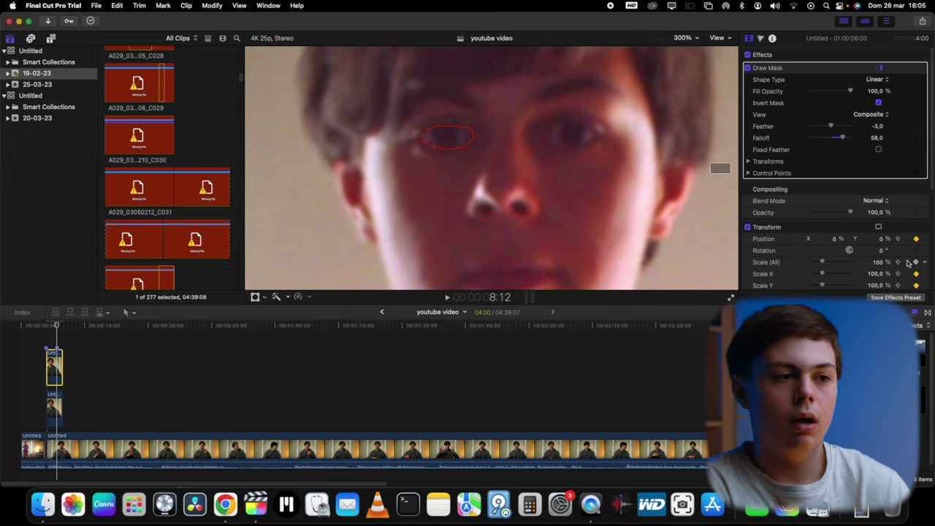
At 8:12, set the upper freeze frame's Scale to 400 % and its Position to X 7,0 % and Y -100,1 %
left_click_drag(822, 264, 858, 272)
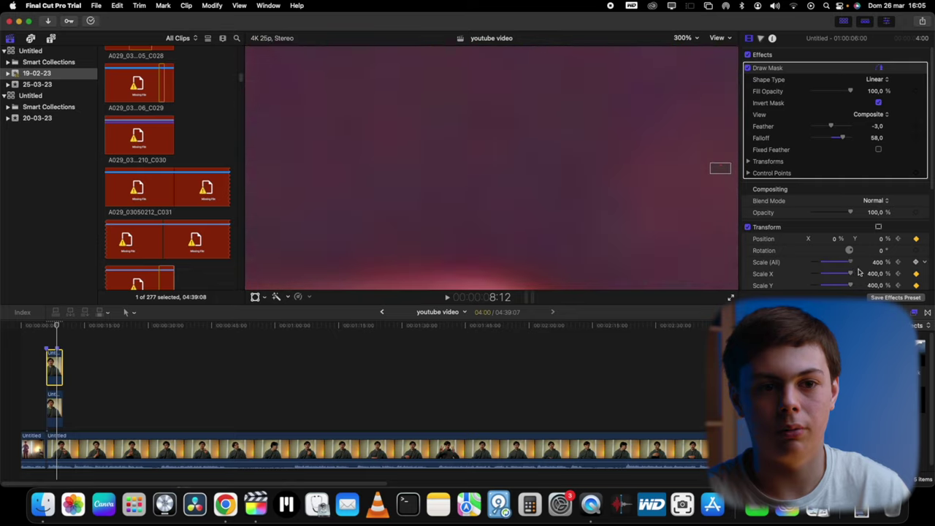
left_click_drag(882, 241, 876, 263)
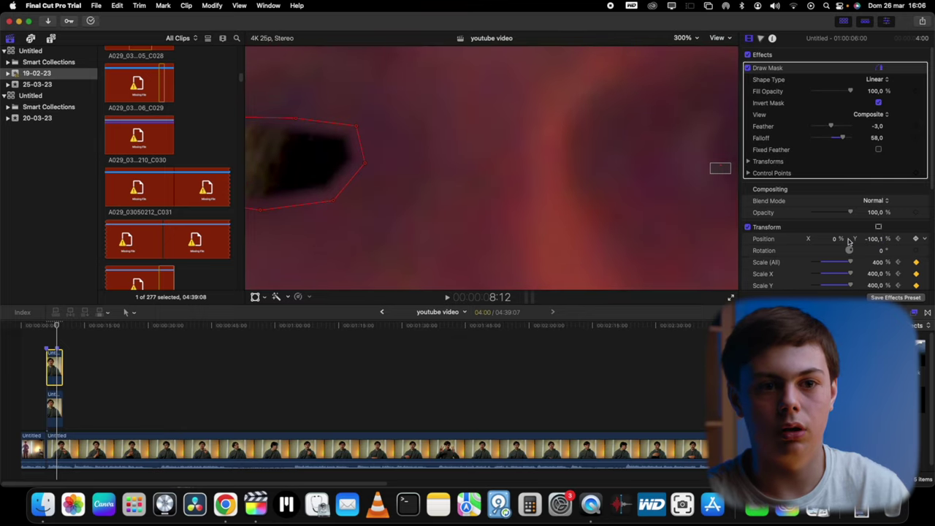
left_click_drag(836, 241, 847, 241)
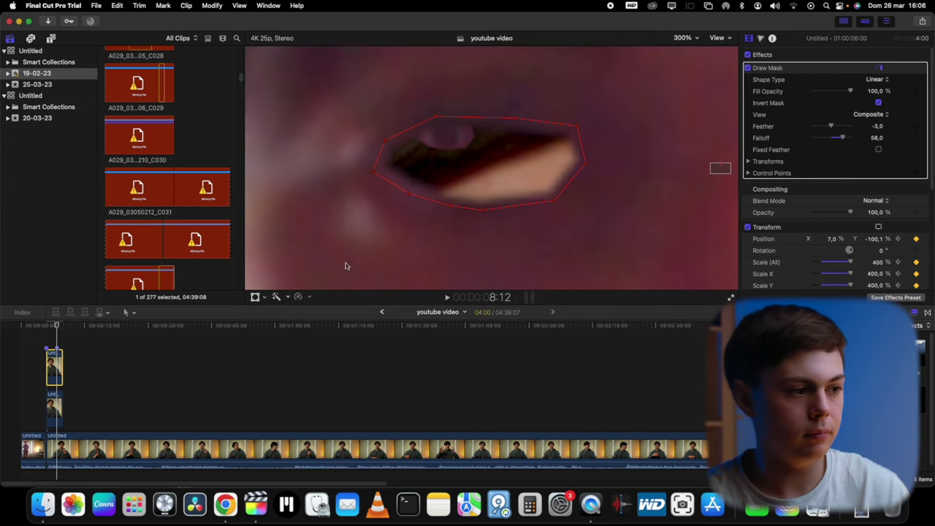
Fit the whole frame in the viewer and play the zoom from 6:00 to check how far it moves into the eye
left_click_drag(57, 325, 49, 325)
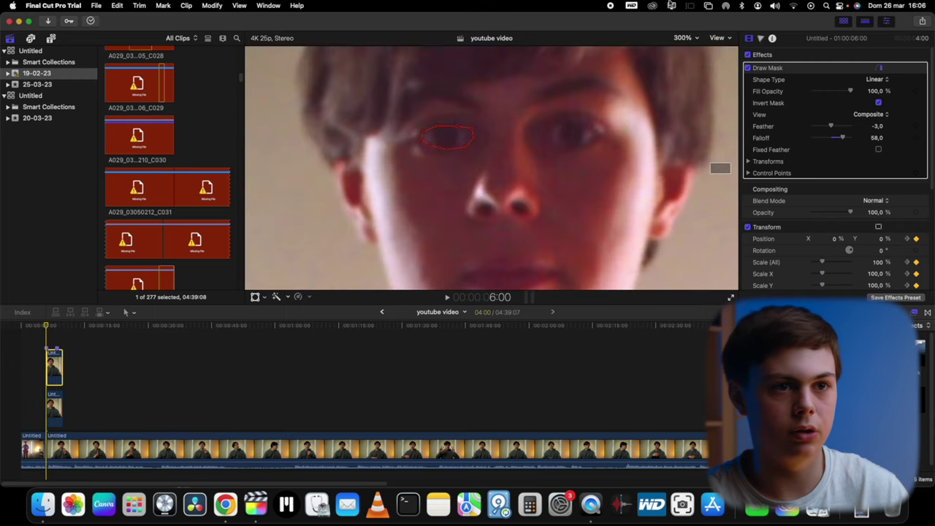
left_click(696, 38)
left_click(690, 51)
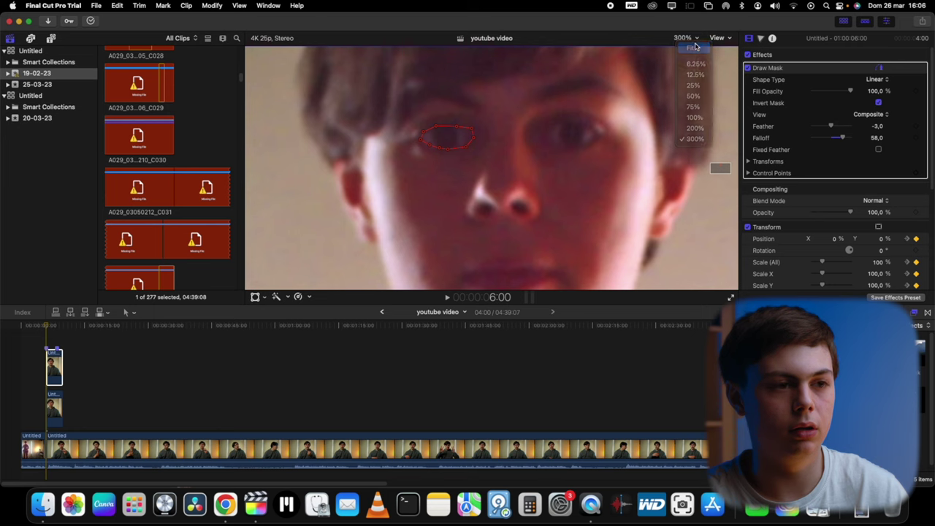
key("space")
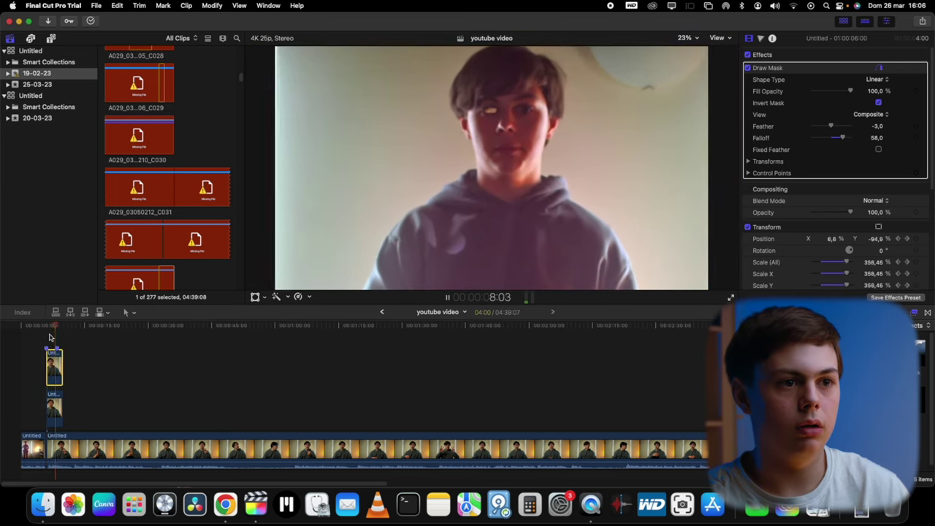
key("space")
left_click(63, 334)
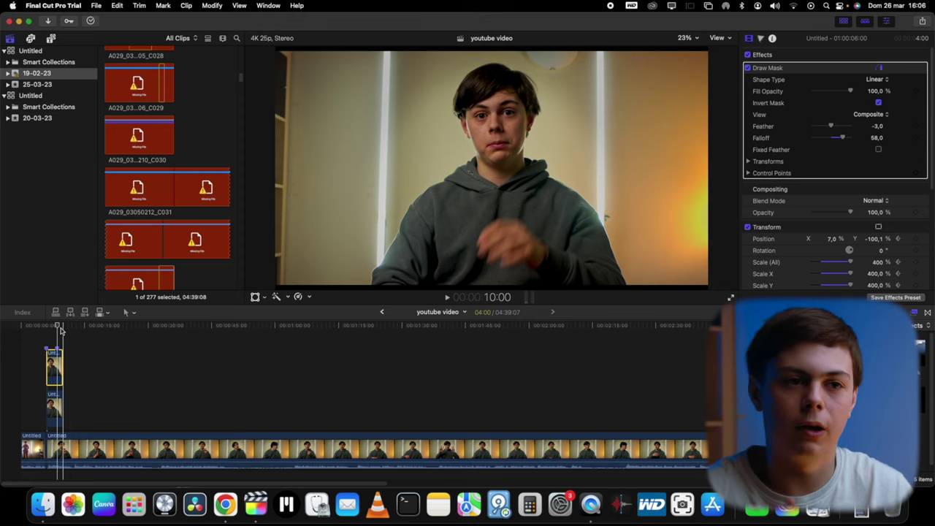
Convert the keyframed upper freeze frame into a compound clip in the 19-02-23 event
left_click_drag(61, 331, 58, 327)
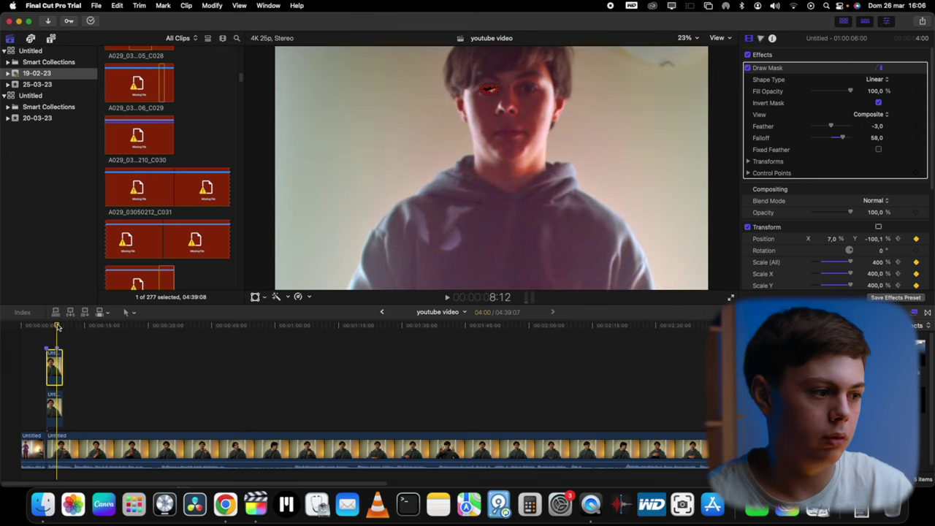
right_click(58, 370)
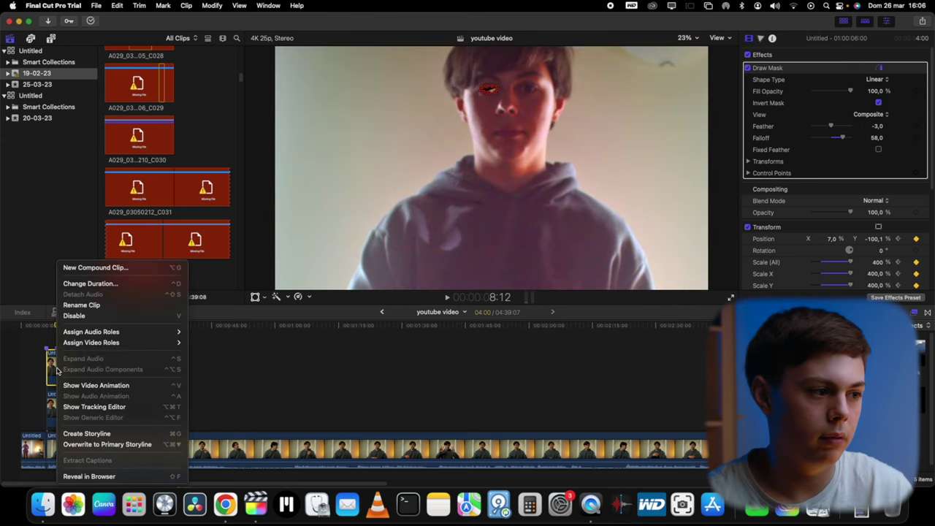
left_click(75, 270)
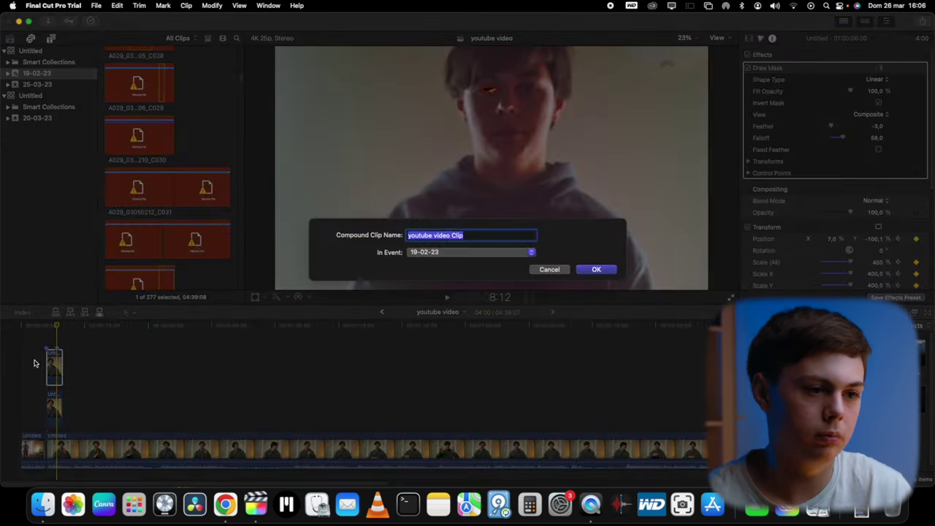
left_click(598, 270)
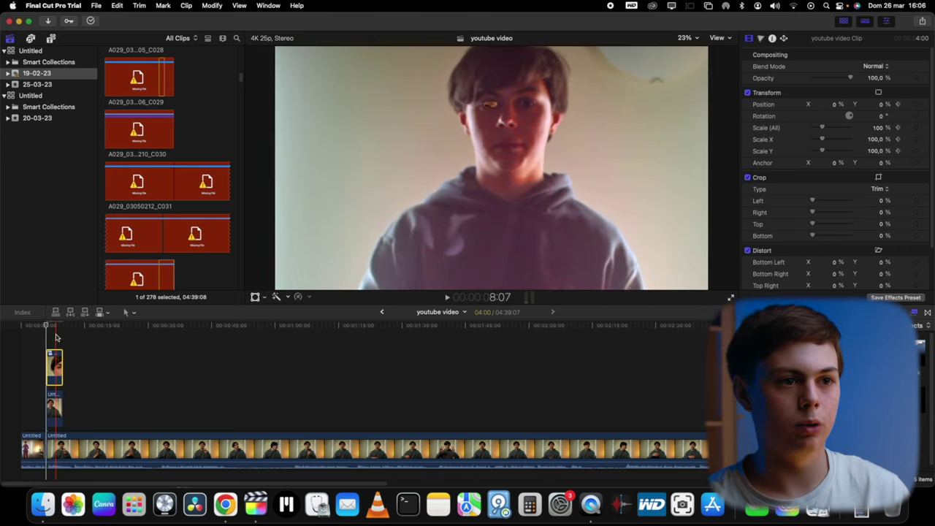
At 8:12, keyframe the upper compound clip's Position and Scale, setting Scale to 400 % and shifting Position Y to centre the eye opening
left_click(55, 336)
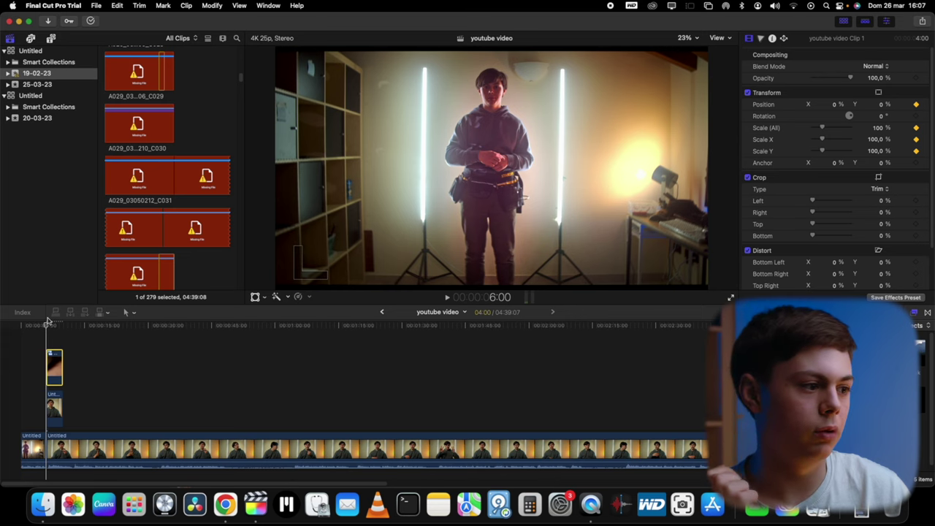
left_click_drag(50, 327, 57, 329)
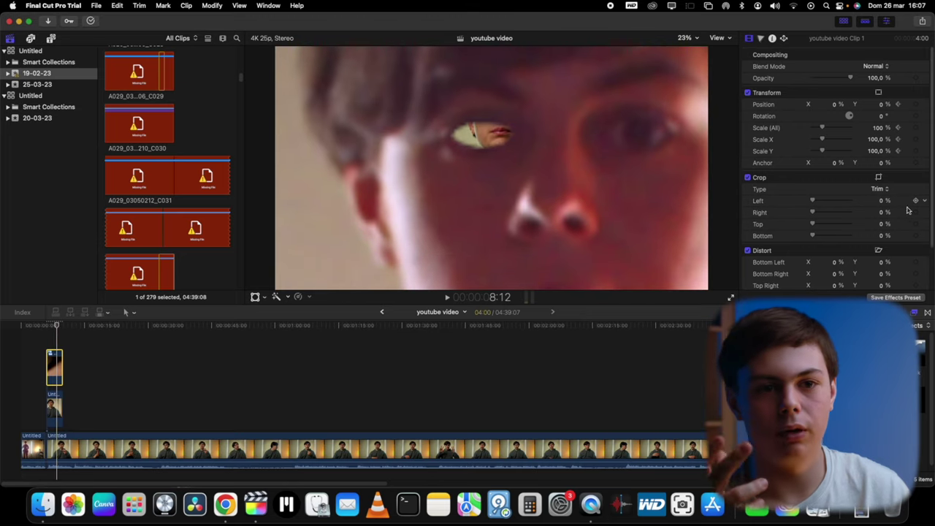
left_click(915, 128)
left_click(915, 104)
left_click_drag(824, 128, 876, 139)
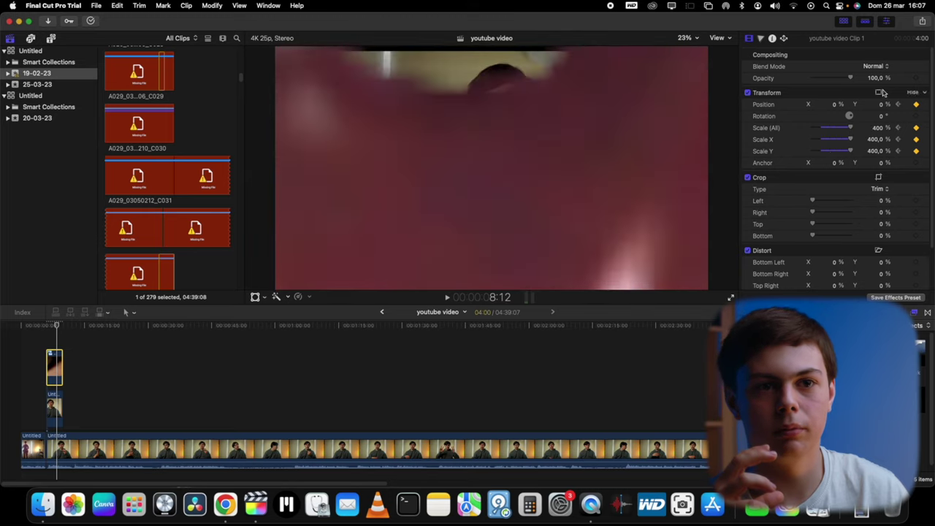
mouse_move(882, 107)
left_mouse_down()
mouse_move(882, 150)
mouse_move(882, 107)
left_mouse_up()
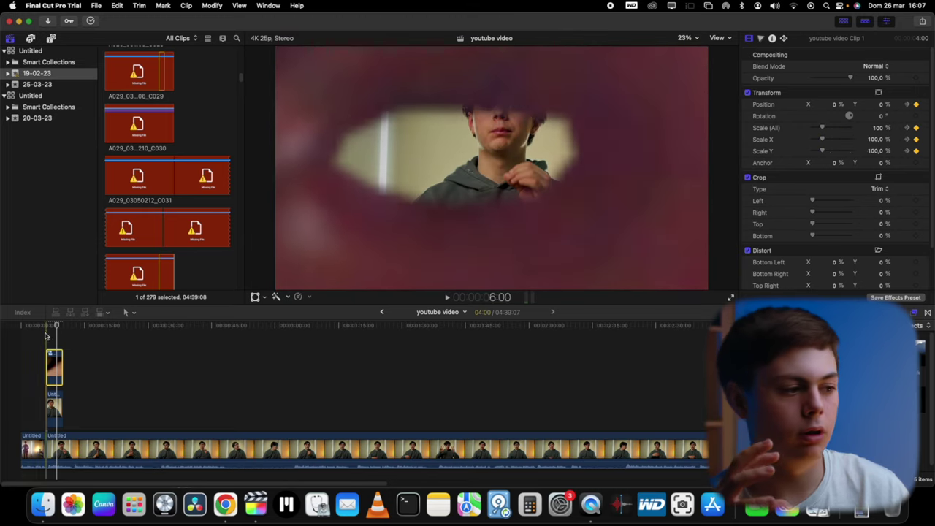
Play and step through the transition from 6:00 to about 8:09 to examine how the eye drifts during the zoom
left_click(46, 366)
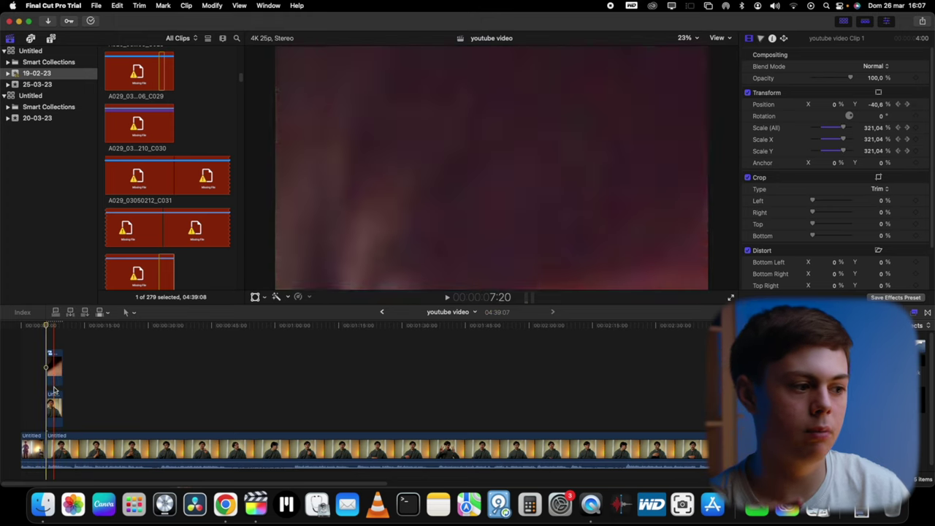
left_click(41, 341)
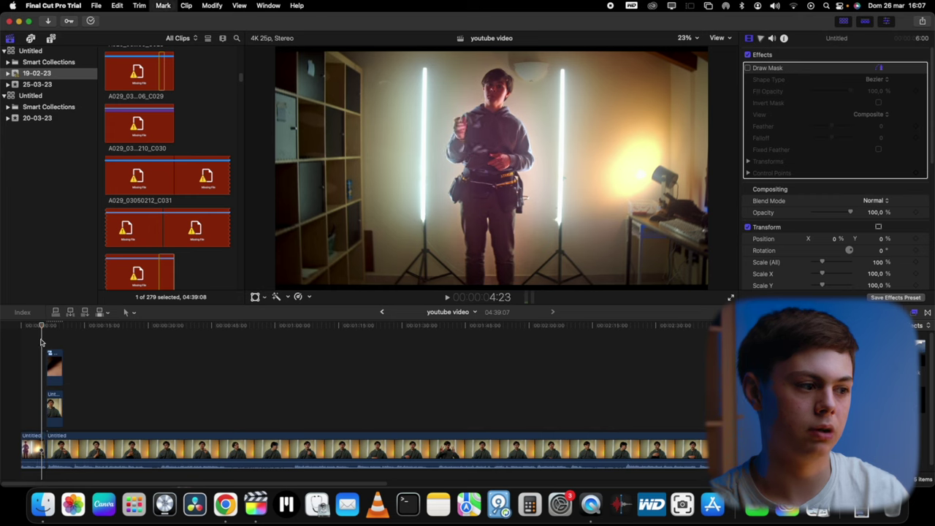
left_click(47, 327)
key("space")
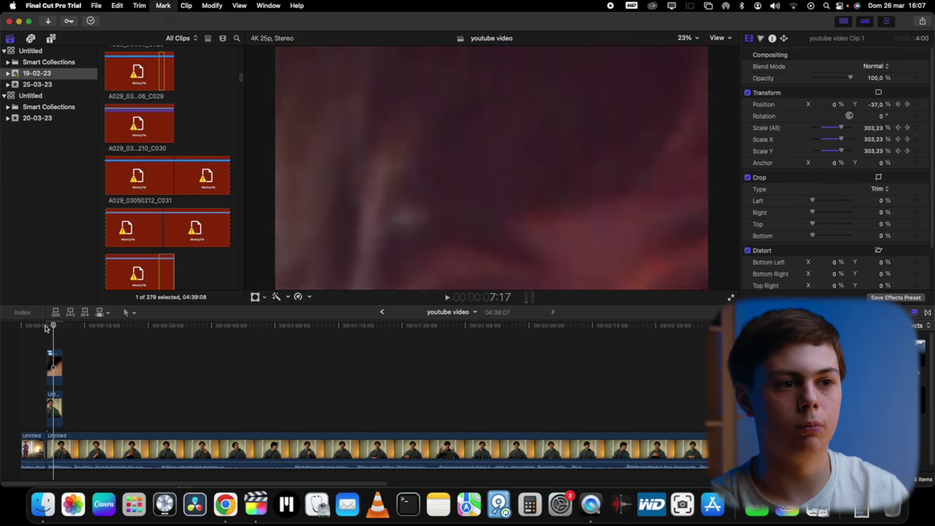
left_click(46, 327)
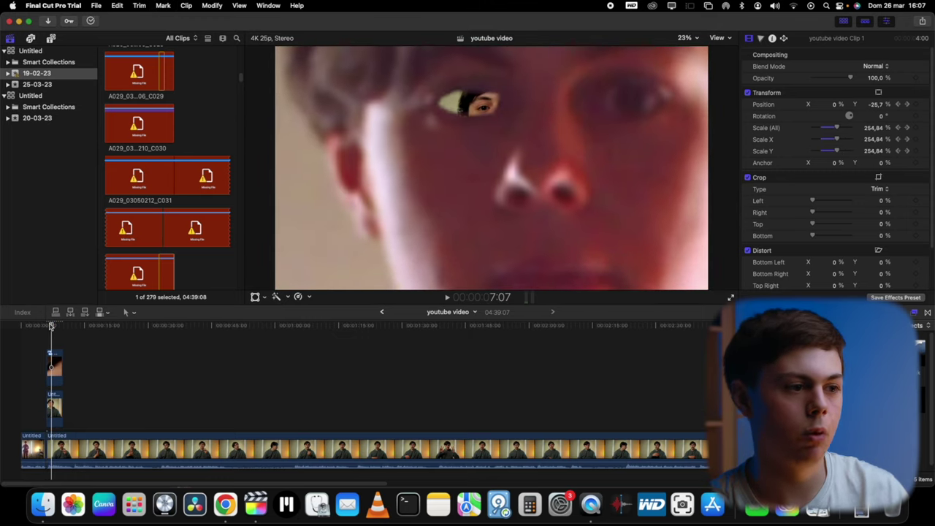
left_click(52, 399)
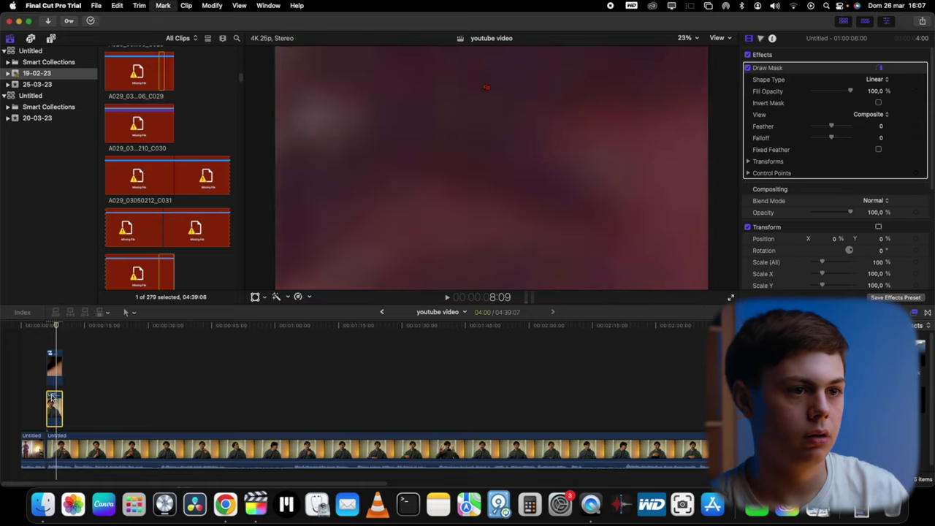
key("Left")
key("Left")
key("Left")
key("Left")
key("Left")
key("Left")
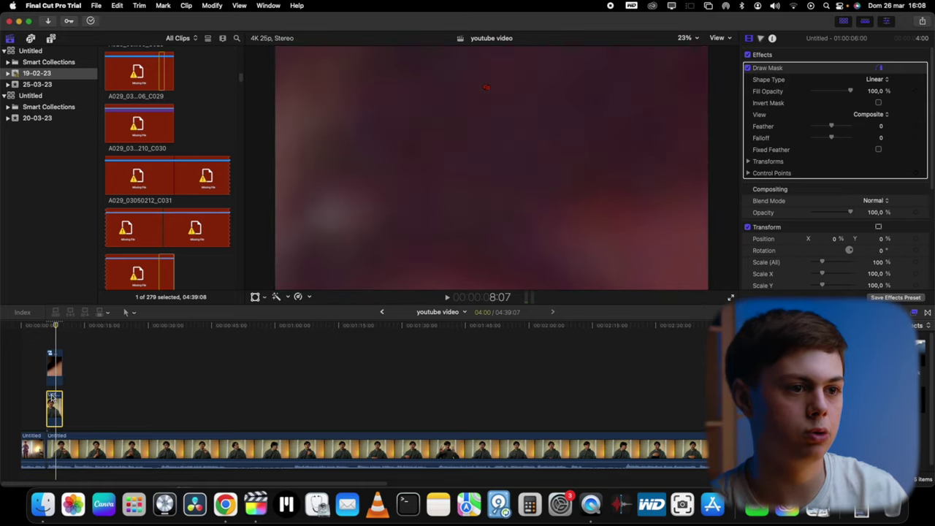
Step through the upper compound clip to 8:06 and adjust its Position Y there to bring the eye opening back to the frame's centre
left_click(63, 359)
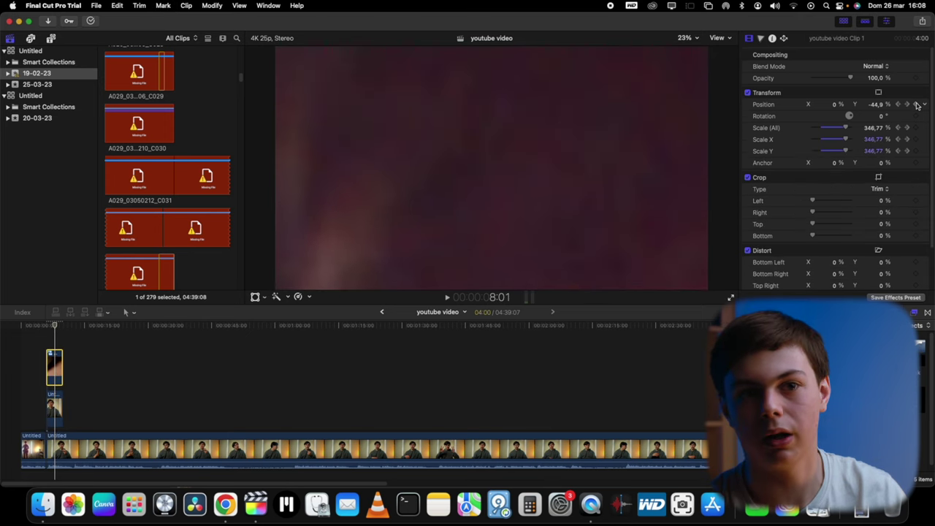
left_click(48, 326)
left_click(53, 325)
left_click(48, 326)
left_click(52, 325)
key("Left")
key("Left")
key("Left")
key("Left")
key("Left")
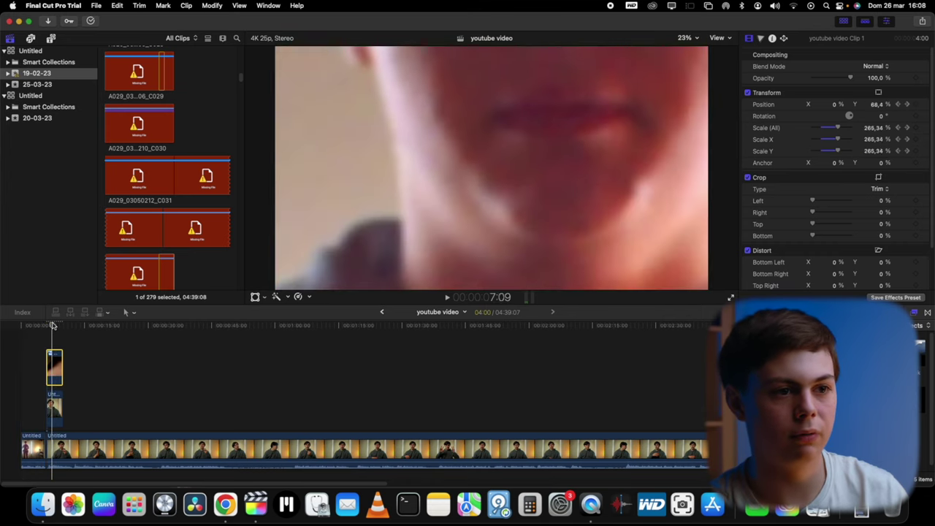
key("Right")
key("Right")
key("Right")
key("Right")
key("Right")
key("Right")
key("Right")
key("Right")
key("Right")
key("Right")
key("Right")
key("Right")
key("Right")
key("Right")
key("Right")
key("Right")
key("Right")
key("Right")
key("Right")
key("Right")
key("Right")
key("Right")
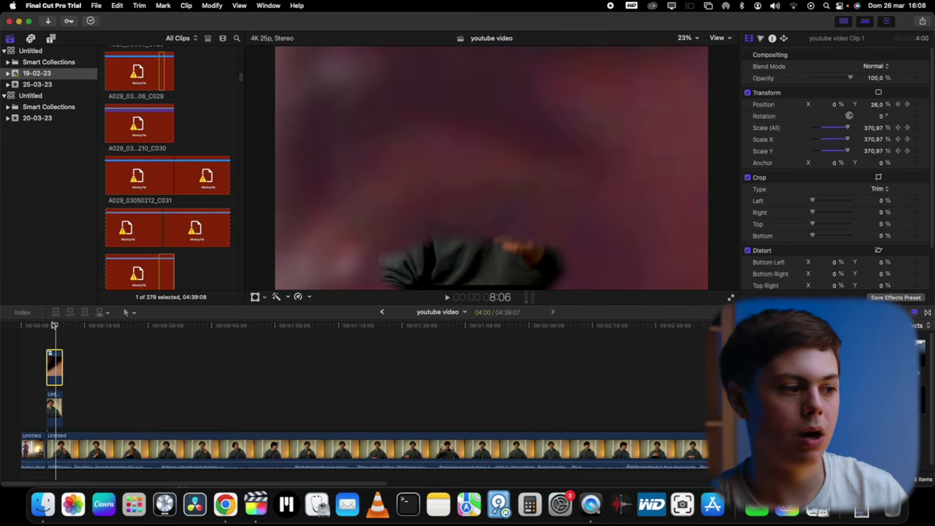
left_click_drag(877, 108, 878, 73)
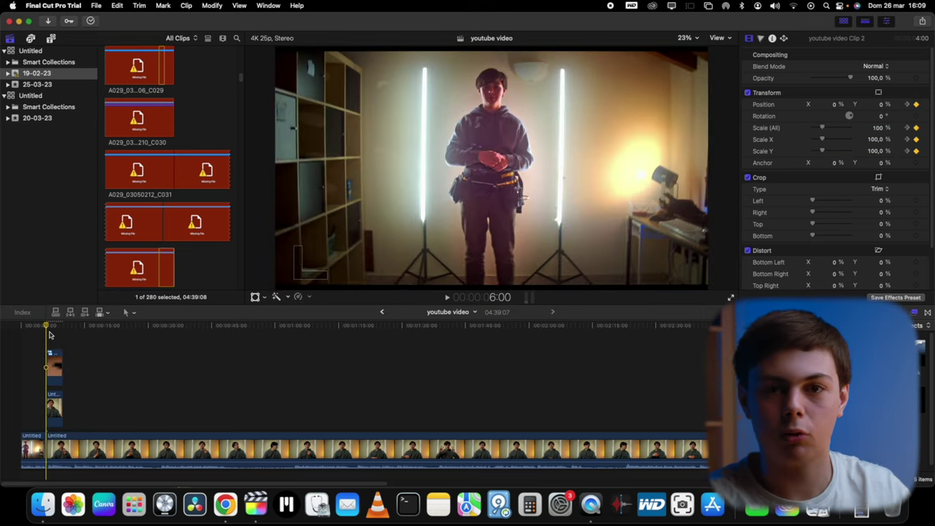
Play the transition from 6:00 and return to its first frame to examine the zoom's path
key("space")
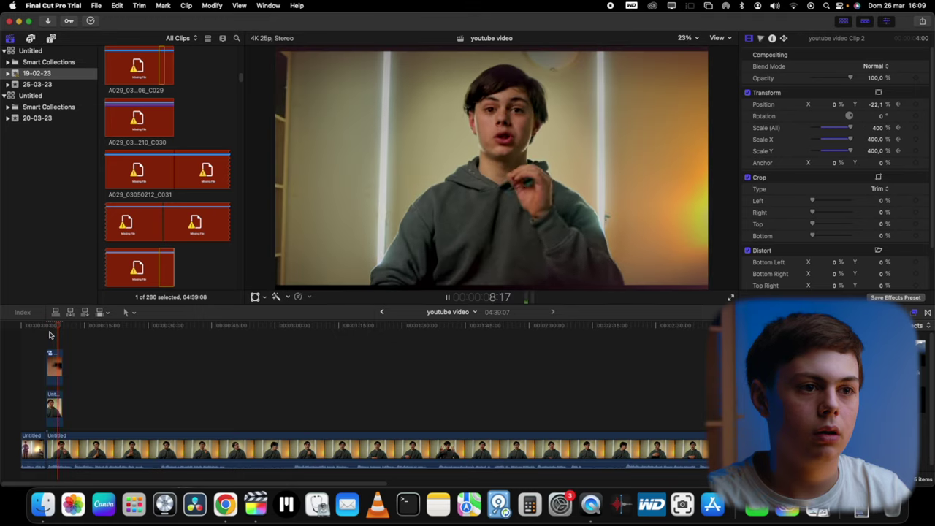
key("space")
left_click(49, 332)
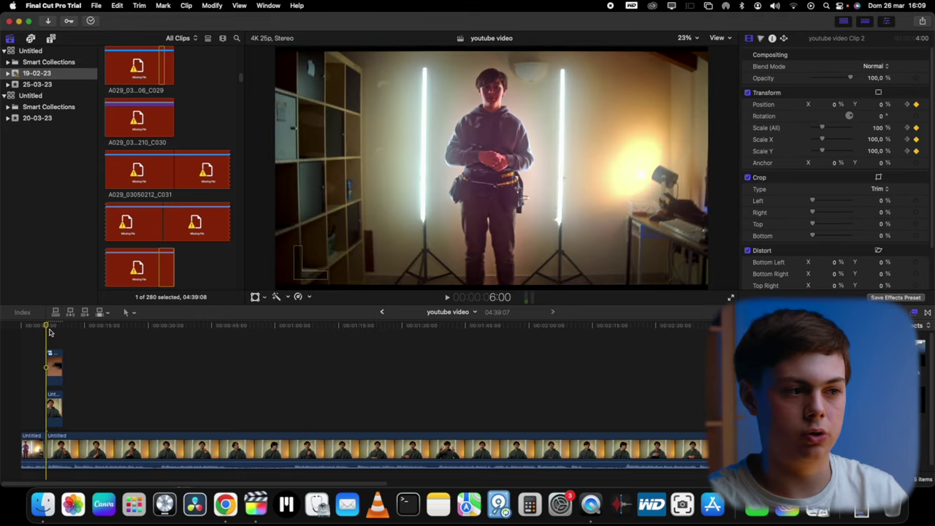
left_click_drag(50, 329, 50, 331)
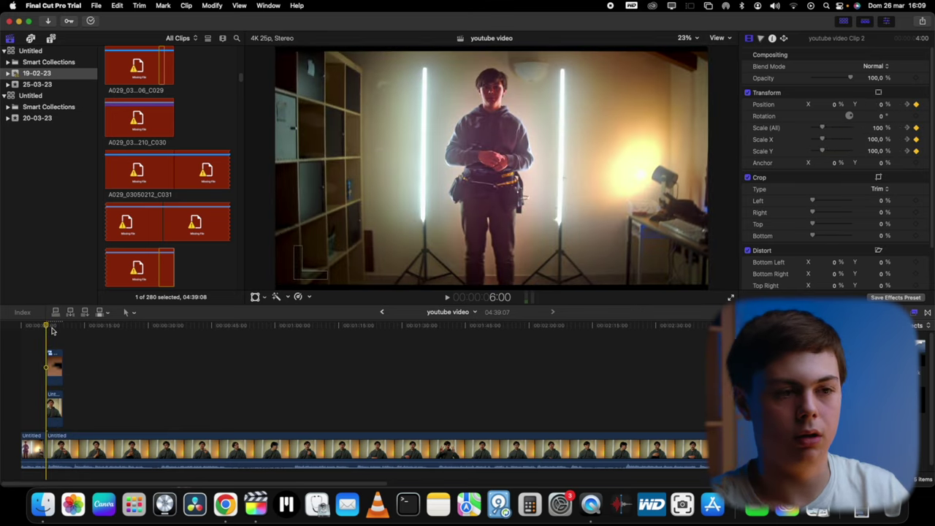
Add a keyframe at 6:03 on the upper compound clip by lowering its Position Y until the subject's head is in frame
key("Right")
key("Right")
key("Right")
left_click_drag(53, 344, 46, 341)
left_click(51, 363)
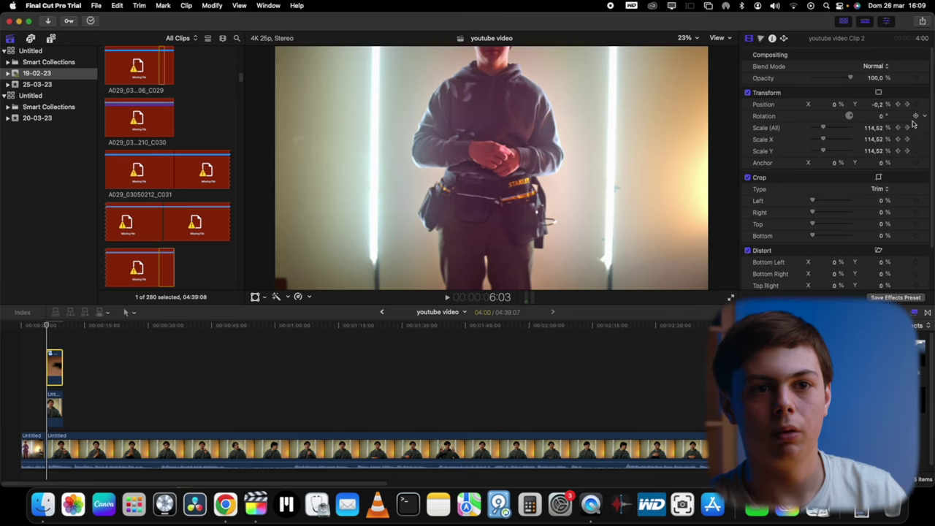
mouse_move(879, 106)
left_mouse_down()
mouse_move(878, 124)
mouse_move(876, 97)
left_mouse_up()
Lower the upper compound clip's Position Y at 6:05 to keep the subject's face in frame
key("Right")
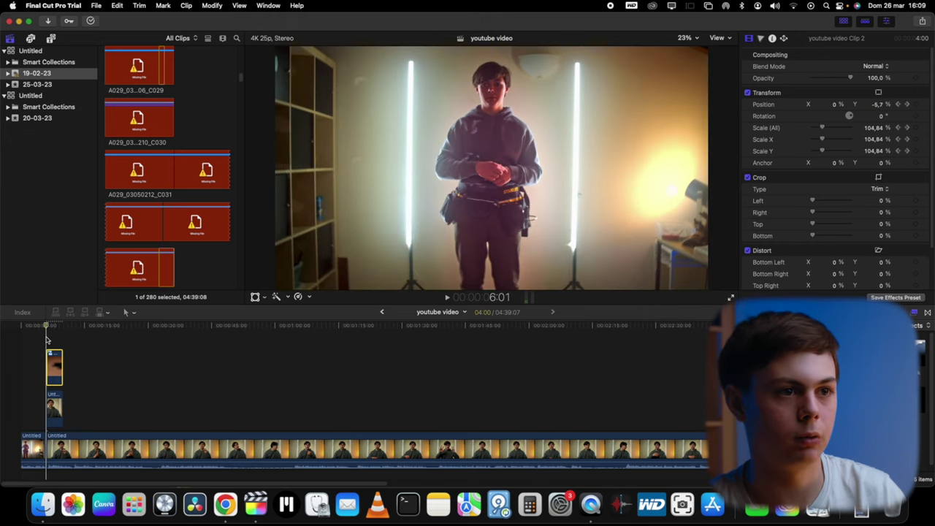
key("Right")
key("Right")
key("Right")
key("Right")
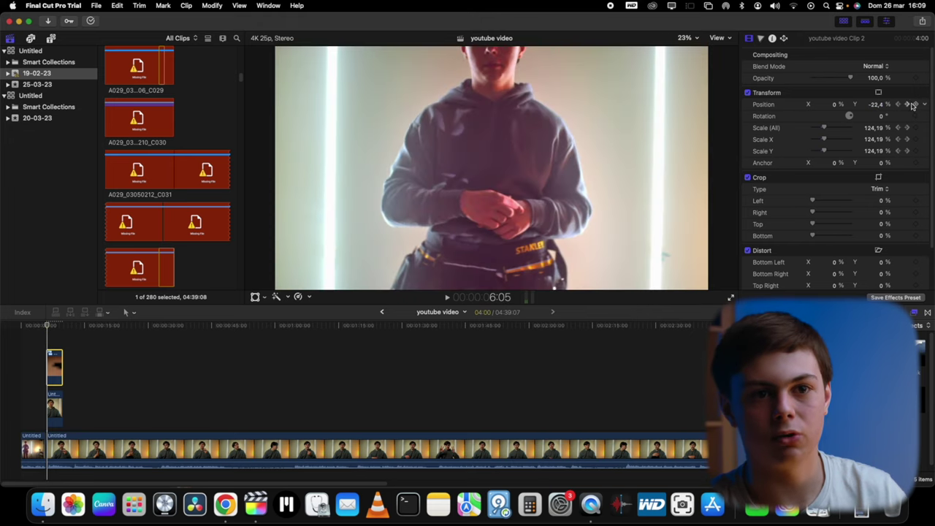
left_click_drag(877, 108, 877, 127)
Set the upper compound clip's Position Y to -80,0 % at 6:07
key("Right")
key("Right")
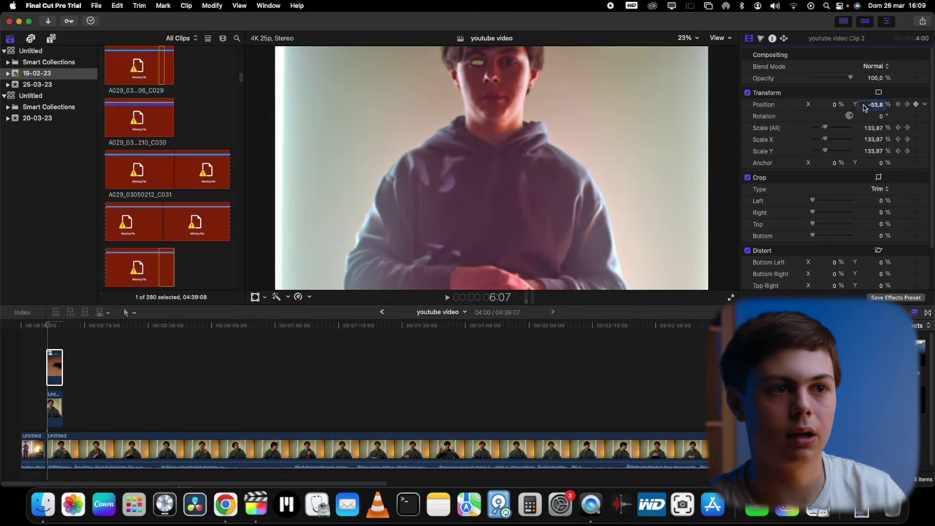
left_click_drag(879, 108, 879, 125)
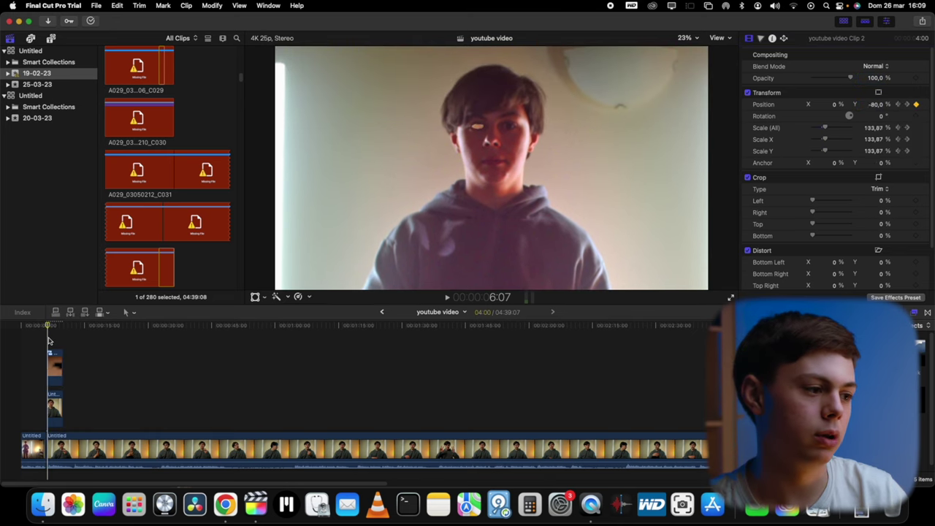
Set the upper compound clip's Position Y to about -105,6 % at 6:09
key("Right")
key("Right")
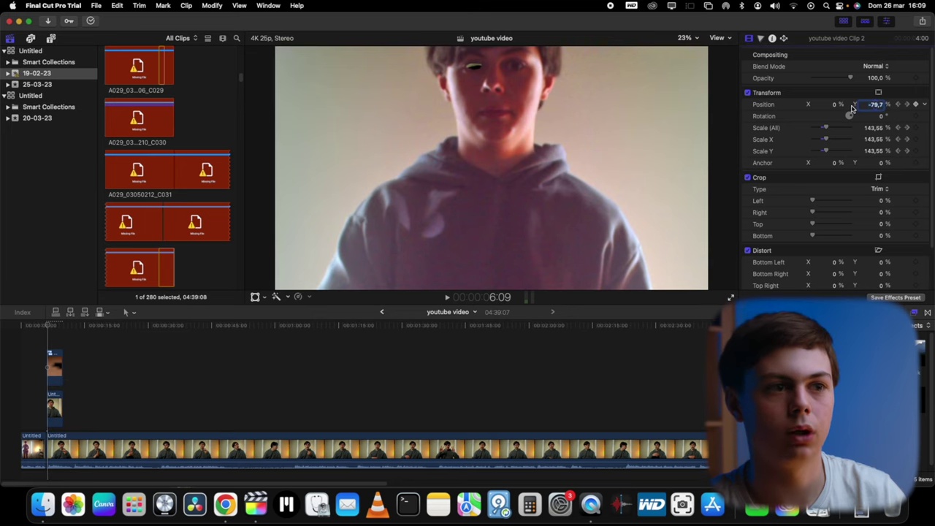
left_click_drag(874, 107, 873, 124)
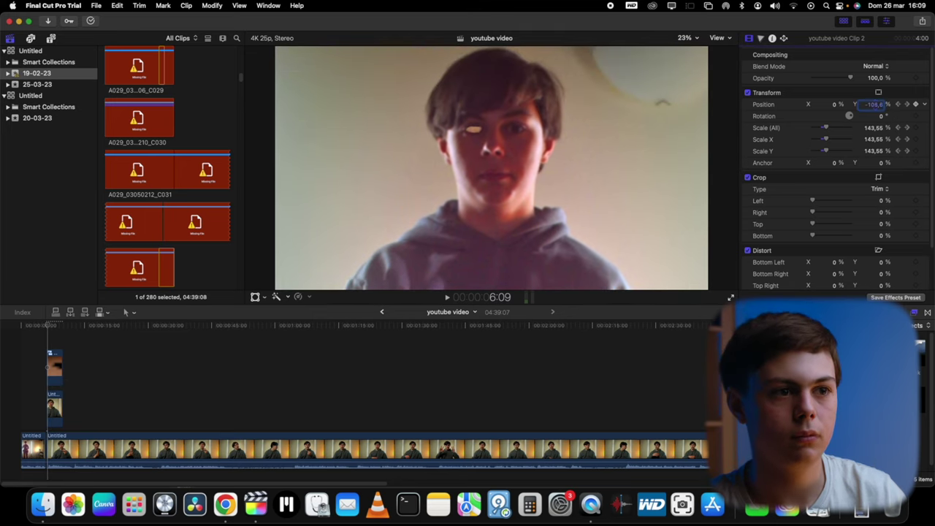
Lower the upper compound clip's Position Y to -125,7 % at 6:10
left_click(47, 335)
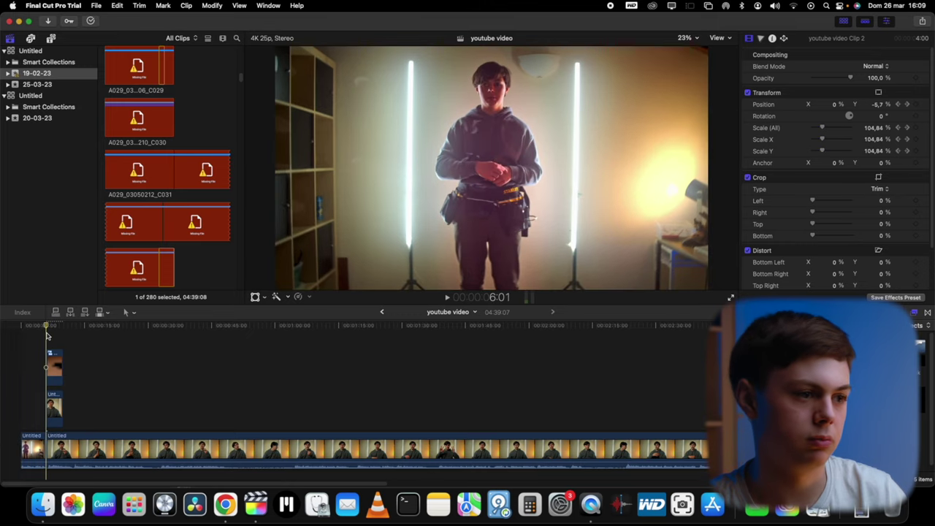
key("Right")
key("Right")
key("Right")
key("Right")
key("Right")
key("Right")
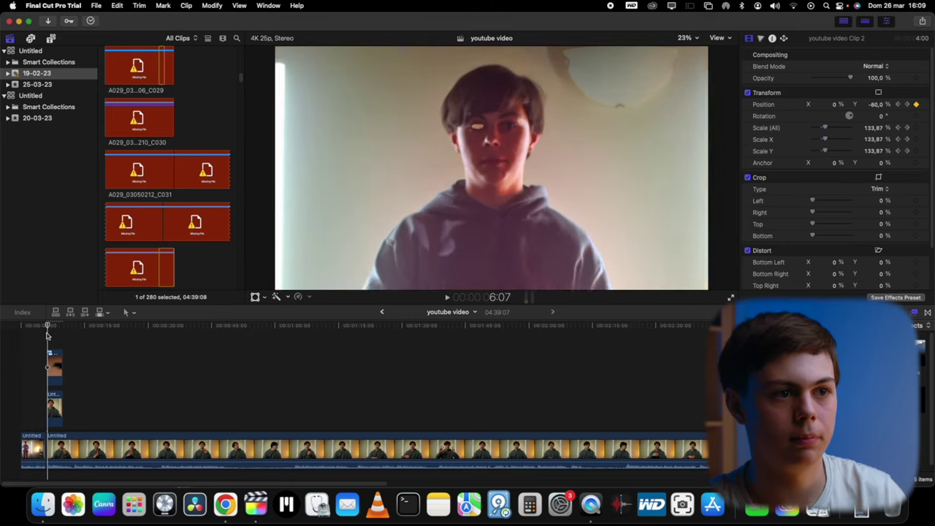
key("Right")
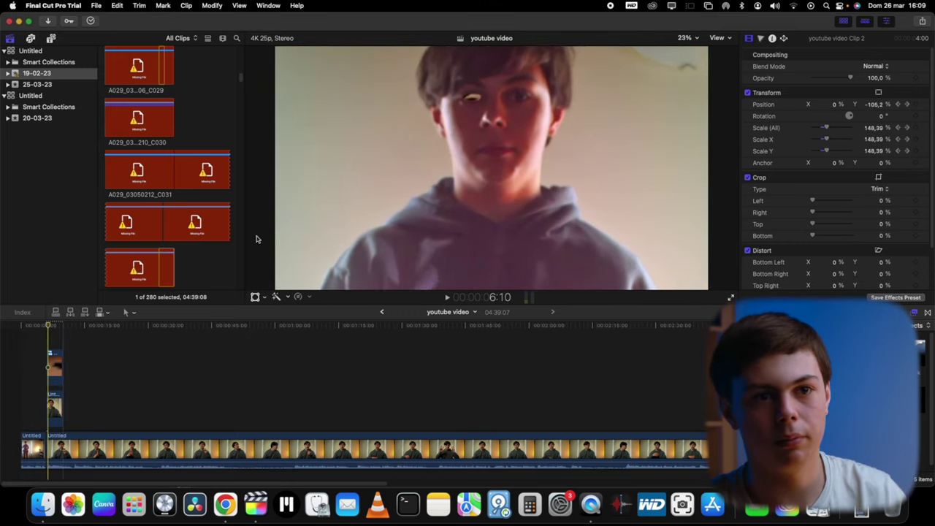
left_click_drag(877, 107, 858, 110)
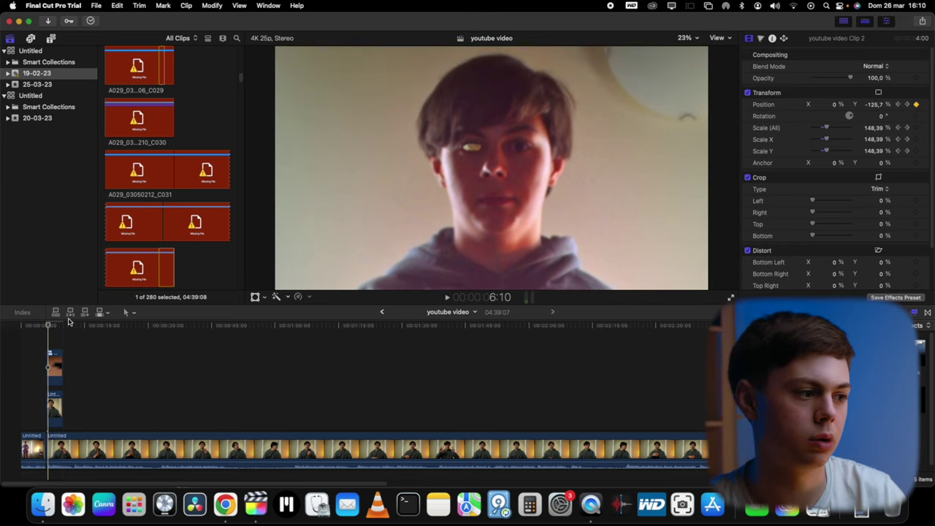
Add a Position keyframe at 6:14 on the upper compound clip, lowering Position Y to bring the face back into frame
key("Right")
key("Right")
key("Right")
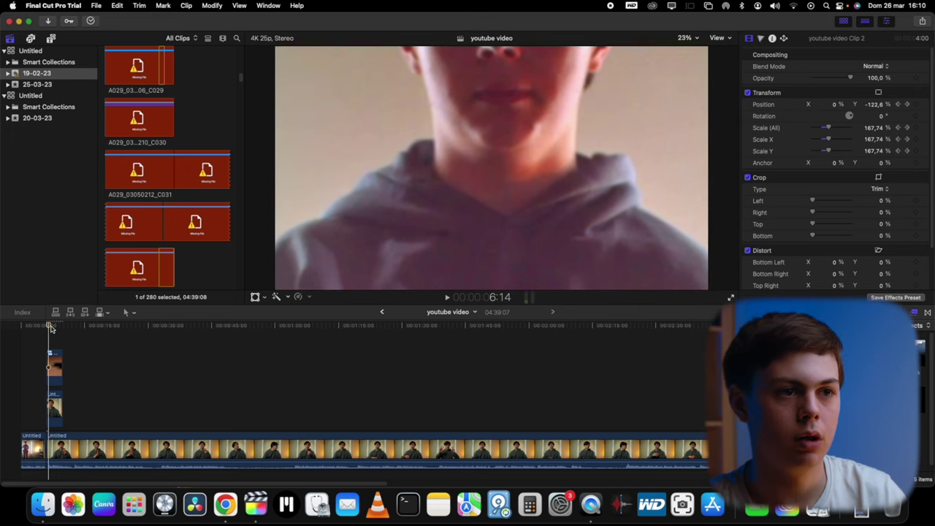
key("Right")
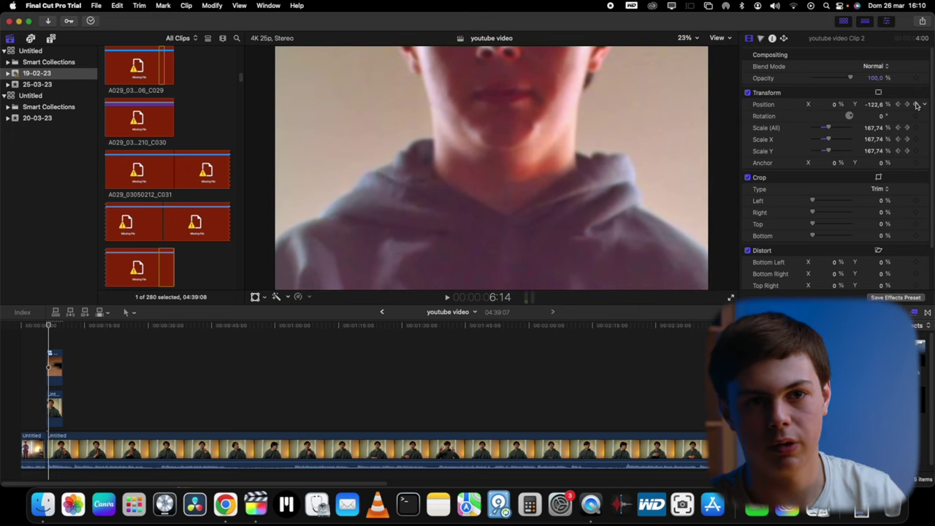
left_click_drag(873, 104, 873, 125)
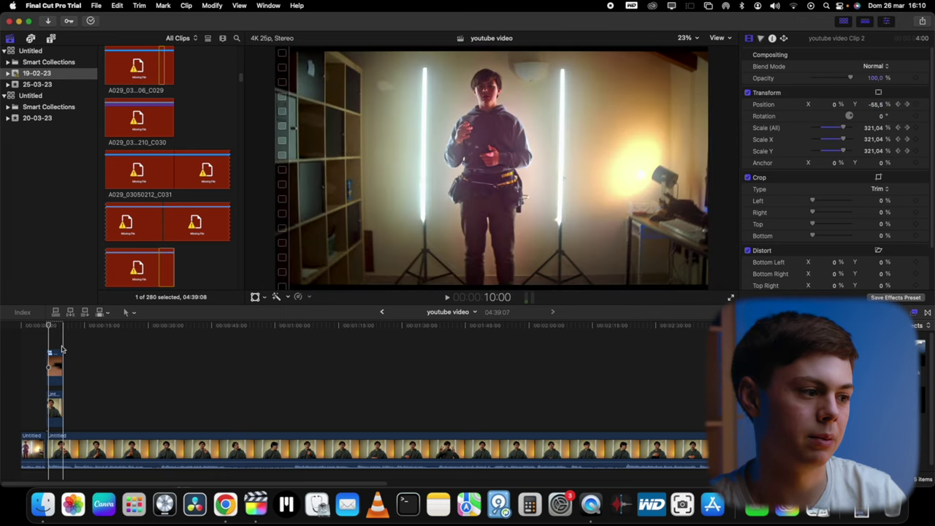
Add a Position keyframe at 6:16 with the upper compound clip's Position Y at about -184,4 %
key("Right")
key("Right")
left_click(917, 104)
left_click_drag(873, 104, 874, 120)
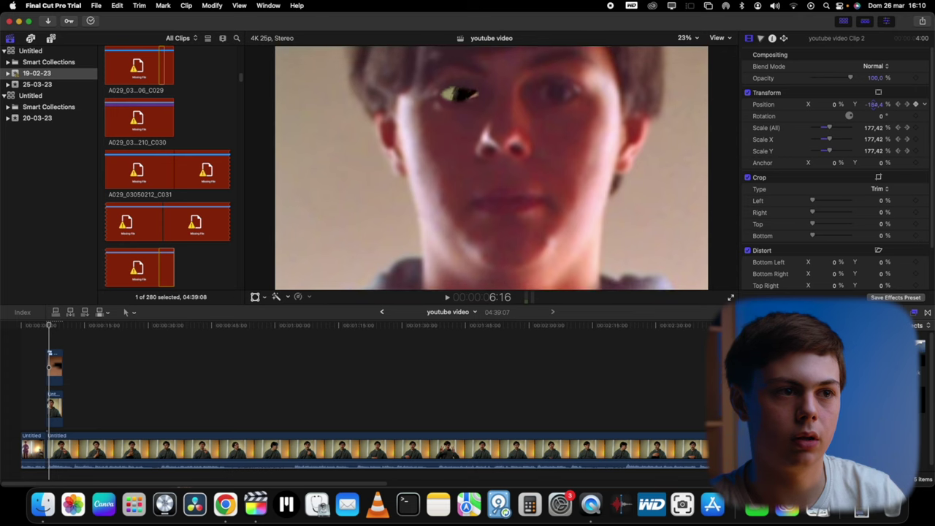
Lower the upper compound clip's Position Y to about -242 % at 6:19
key("Right")
key("Right")
key("Right")
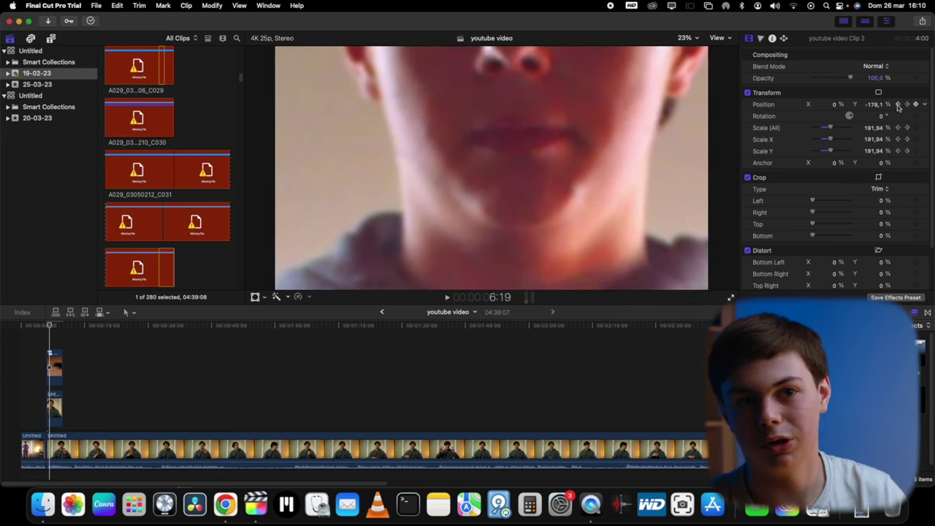
left_click_drag(875, 105, 878, 106)
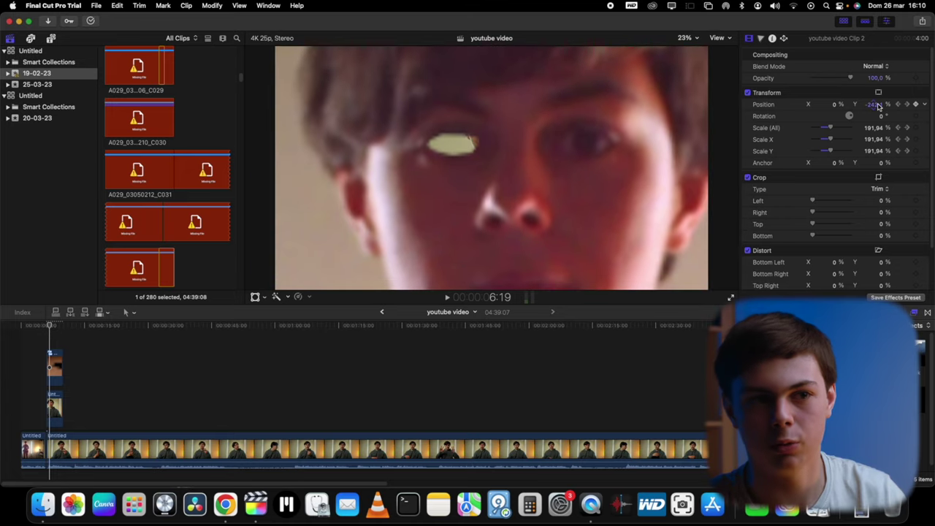
Add Position keyframes at 6:21 and 6:23 on the upper compound clip, adjusting Position Y to keep the masked eye in frame
key("Right")
key("Right")
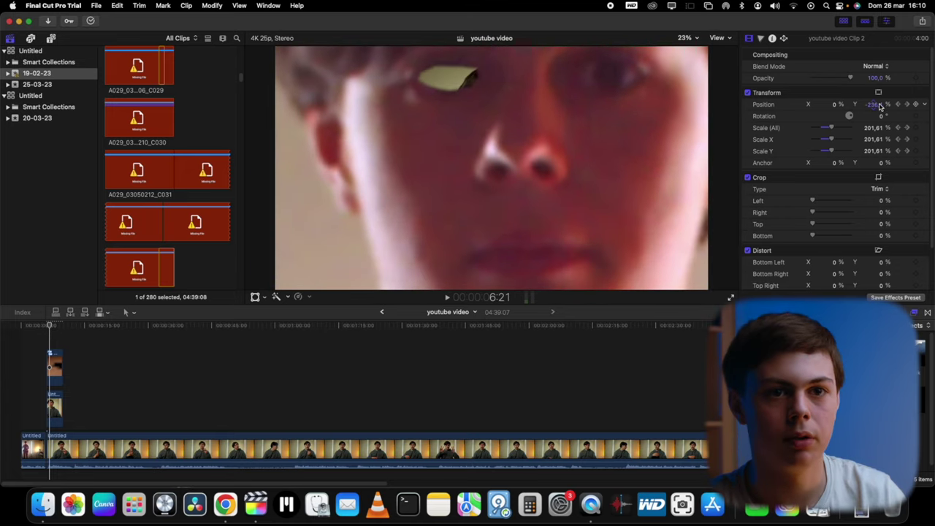
left_click(917, 104)
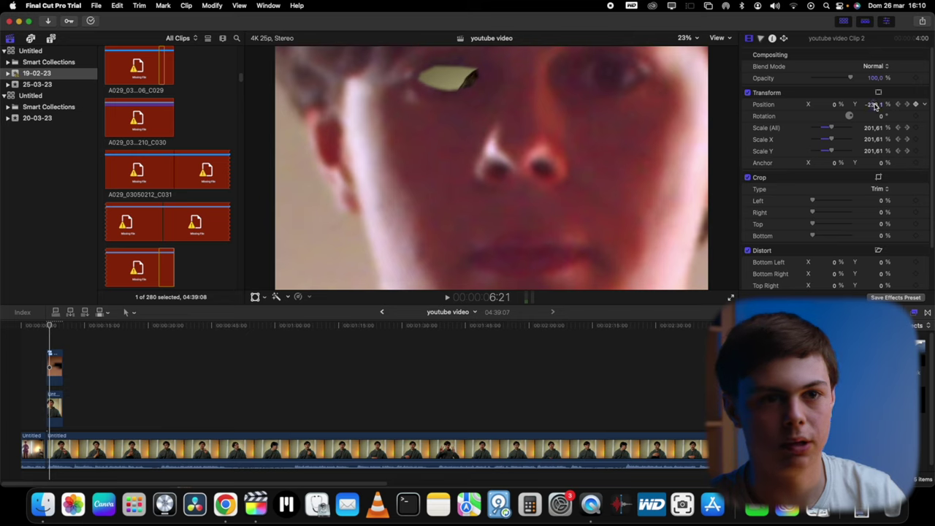
key("Right")
key("Right")
left_click_drag(870, 109, 880, 112)
Adjust the upper compound clip's Position Y keyframes between 7:00 and 7:06 so the eye opening stays in frame
key("Right")
key("Right")
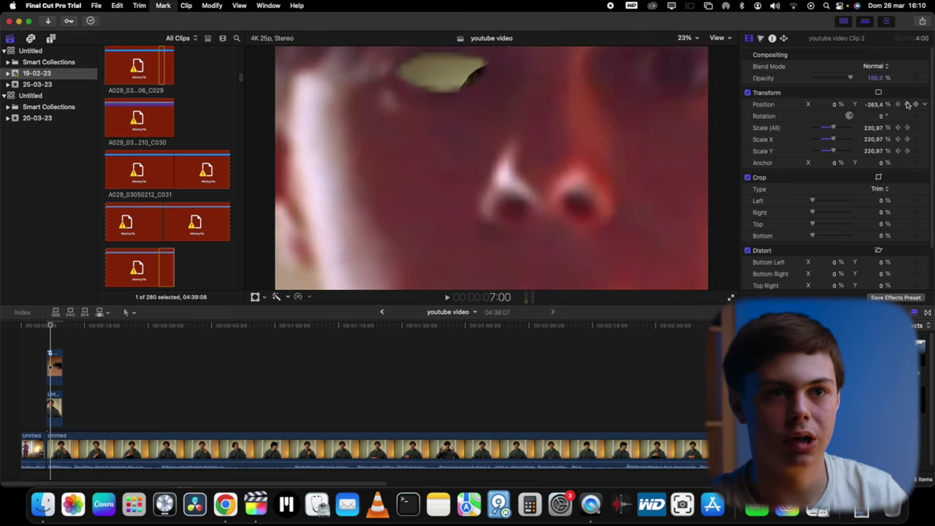
left_click(907, 104)
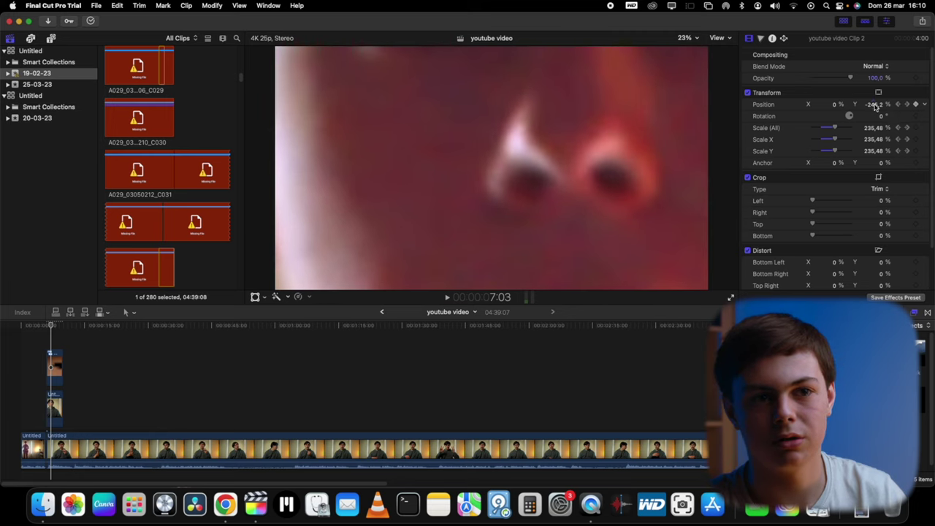
key("Right")
key("Right")
key("Right")
key("Right")
key("Right")
key("Right")
key("Right")
key("Right")
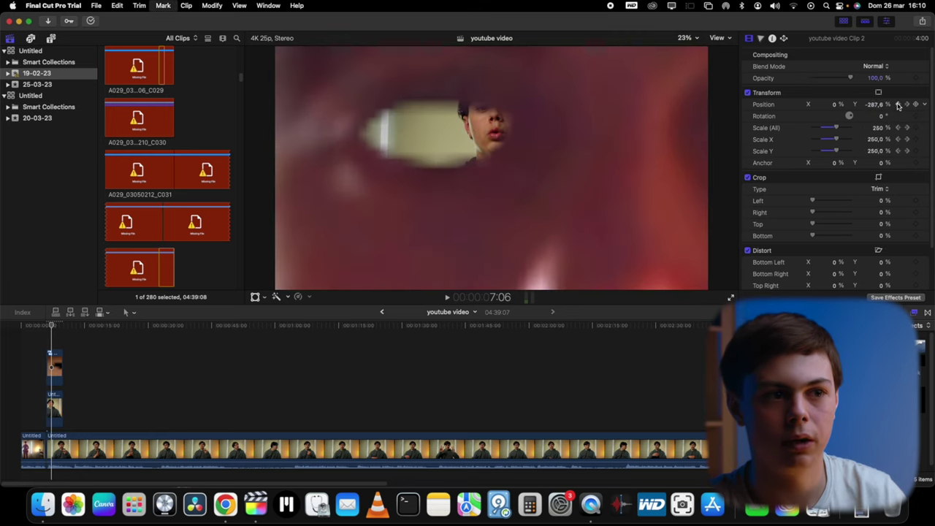
Add a Position keyframe just before 7:20 on the upper compound clip, raising Position Y to centre the eye opening
key("Right")
key("Right")
key("Right")
key("Right")
key("Right")
key("Right")
key("Right")
key("Right")
key("Right")
key("Right")
key("Right")
key("Right")
key("Right")
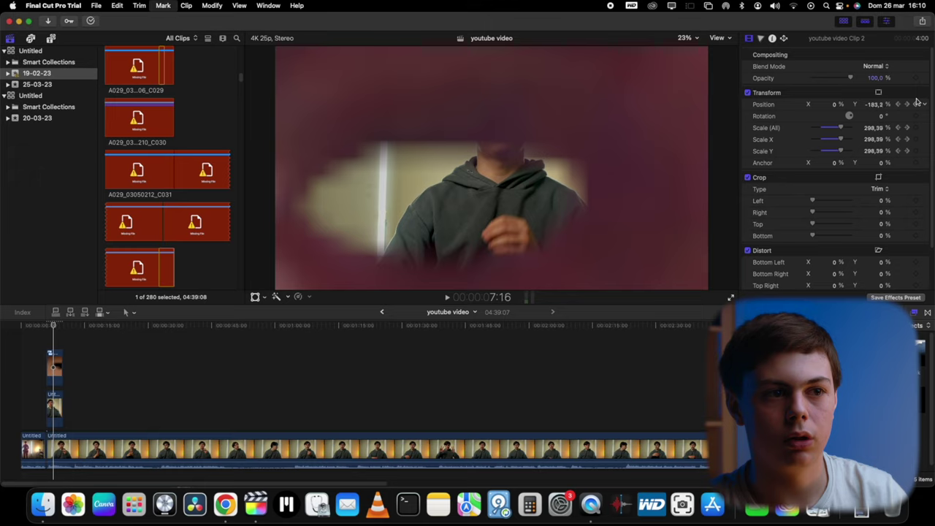
key("Left")
key("Left")
key("Left")
key("Left")
key("Left")
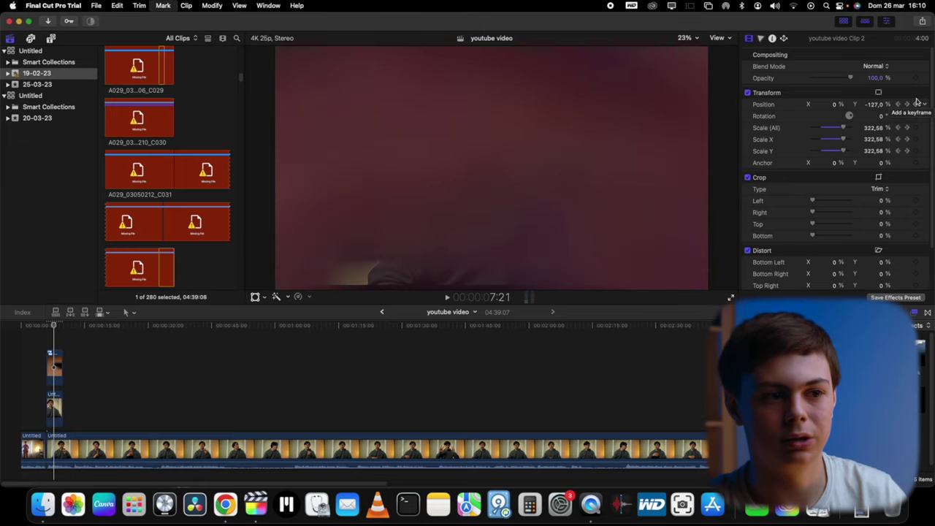
left_click(924, 105)
left_click(876, 101)
left_click(915, 105)
left_click_drag(874, 107, 874, 106)
Add a Position keyframe at 7:21 and raise Position Y to show the speaker's face through the eye opening
key("Right")
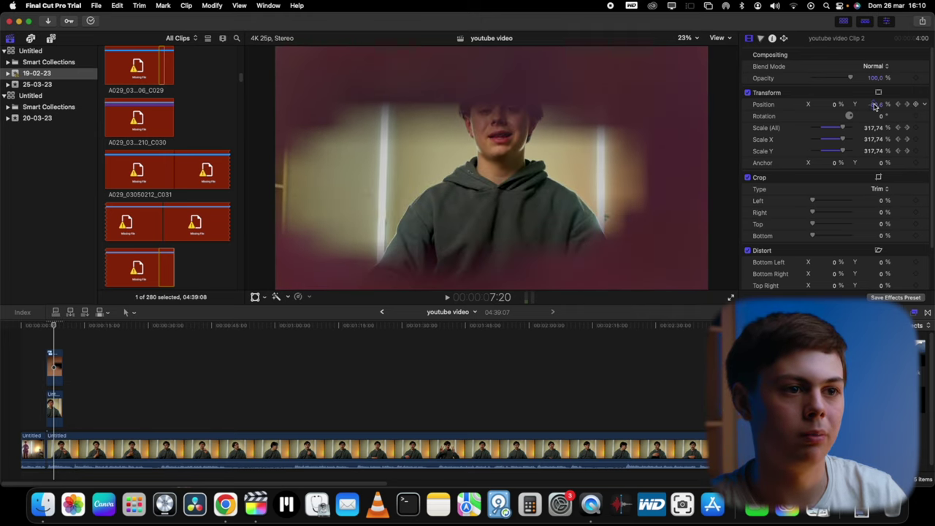
key("Right")
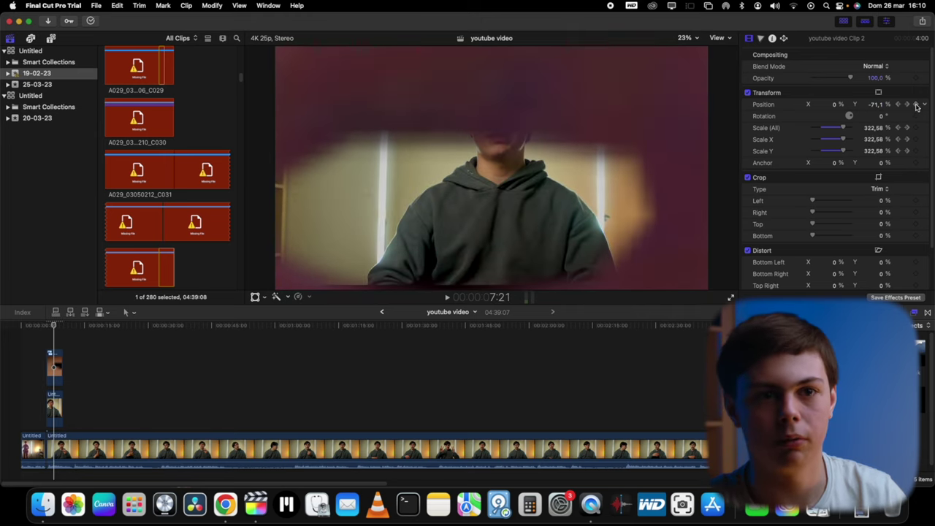
left_click(915, 104)
left_click_drag(874, 104, 875, 105)
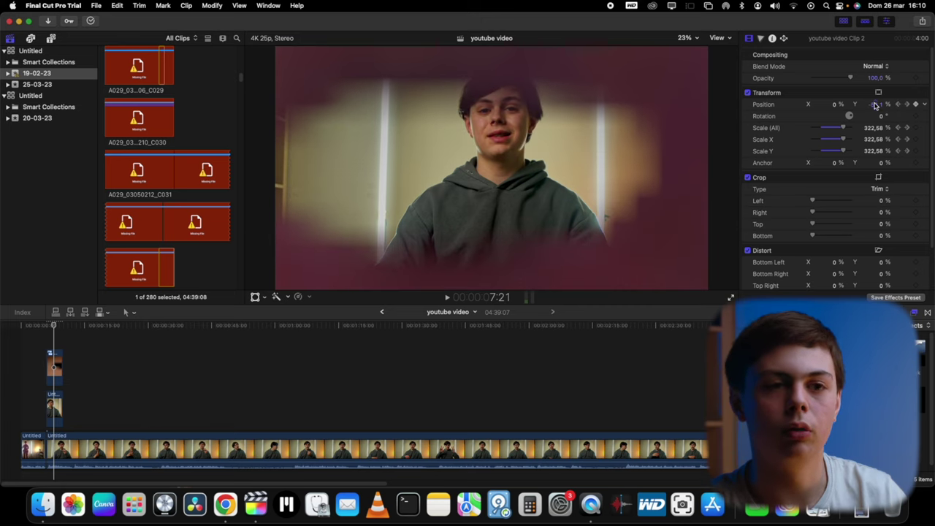
Add a Position keyframe at 7:23 and set the upper compound clip's Position Y to -12,0 %
key("Right")
key("Right")
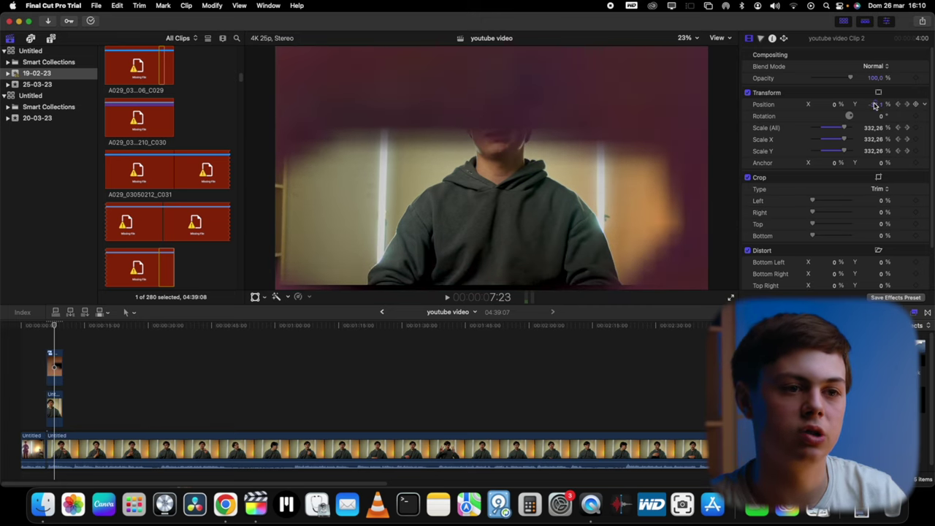
left_click(915, 105)
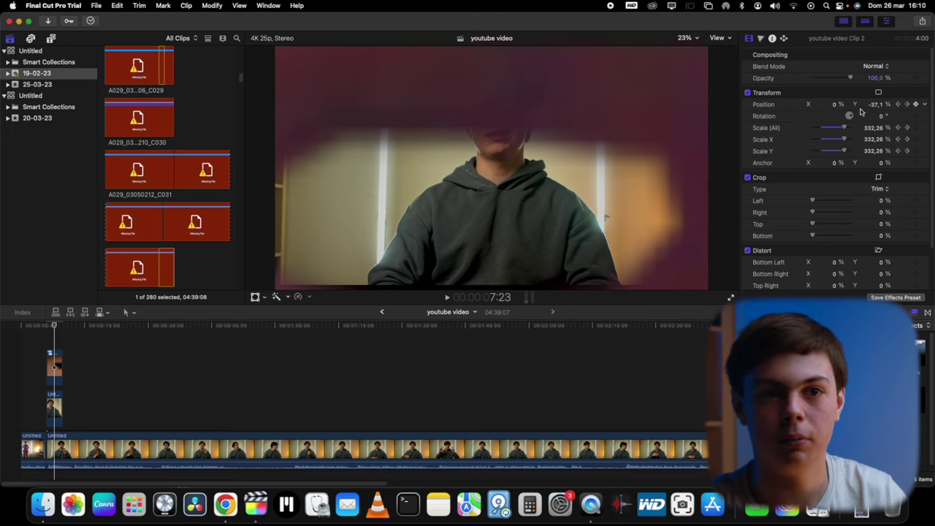
left_click_drag(872, 106, 899, 106)
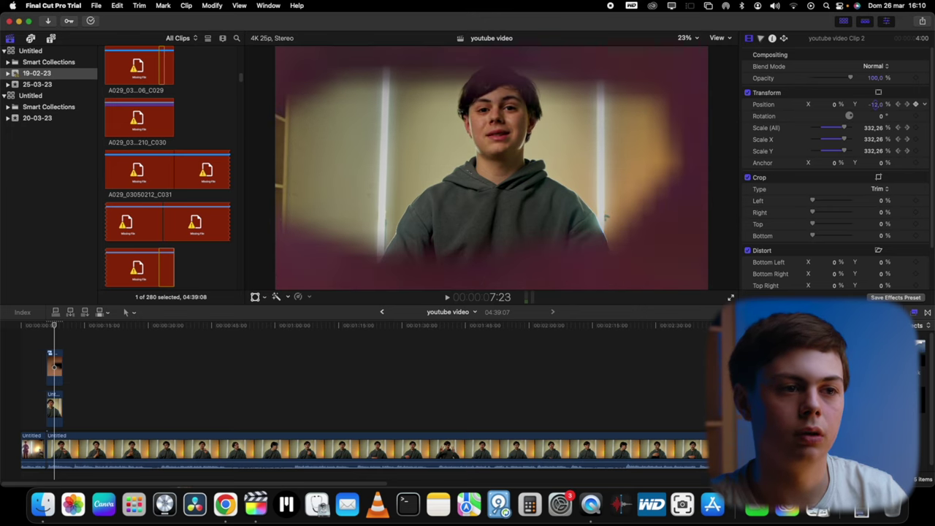
Adjust the upper compound clip's Position Y at 8:09 so the eye opening covers the frame at the end of the zoom
key("Right")
key("Right")
key("Right")
key("Right")
key("Right")
key("Right")
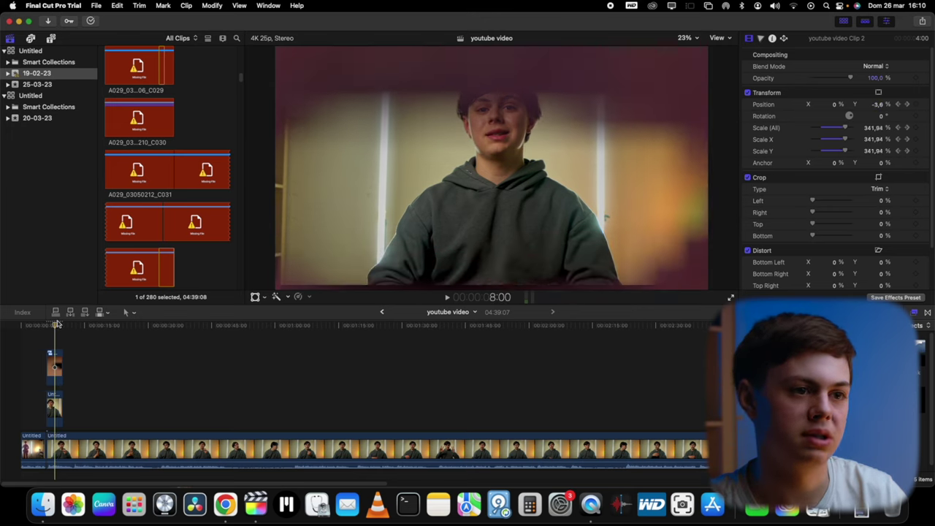
key("Right")
key("Right")
key("Right")
key("Right")
key("Right")
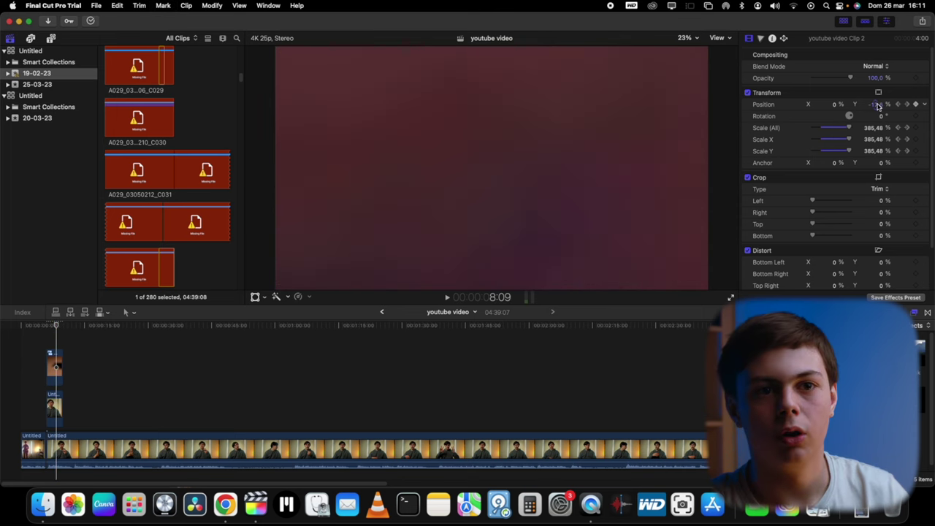
left_click_drag(875, 105, 877, 105)
Play back the eye zoom from 6:00 to check the position keyframes
left_click_drag(57, 329, 47, 329)
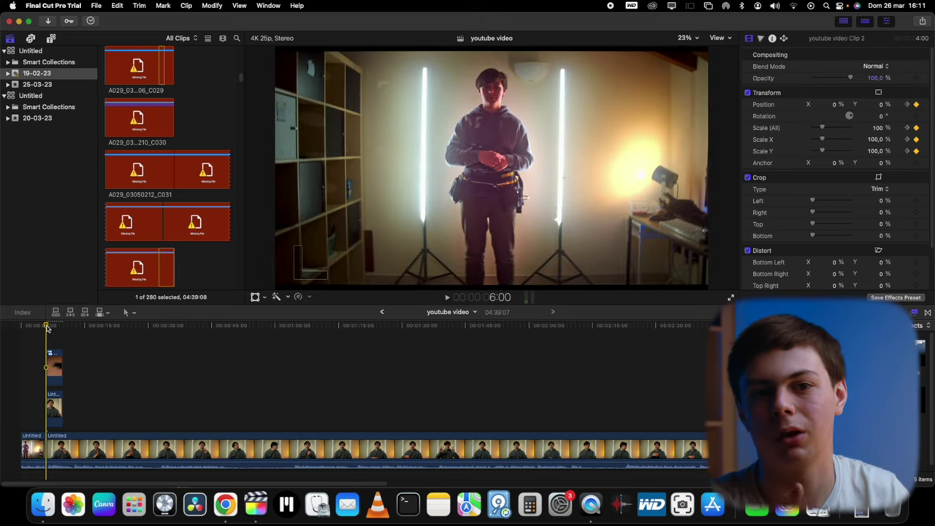
left_click_drag(47, 328, 46, 328)
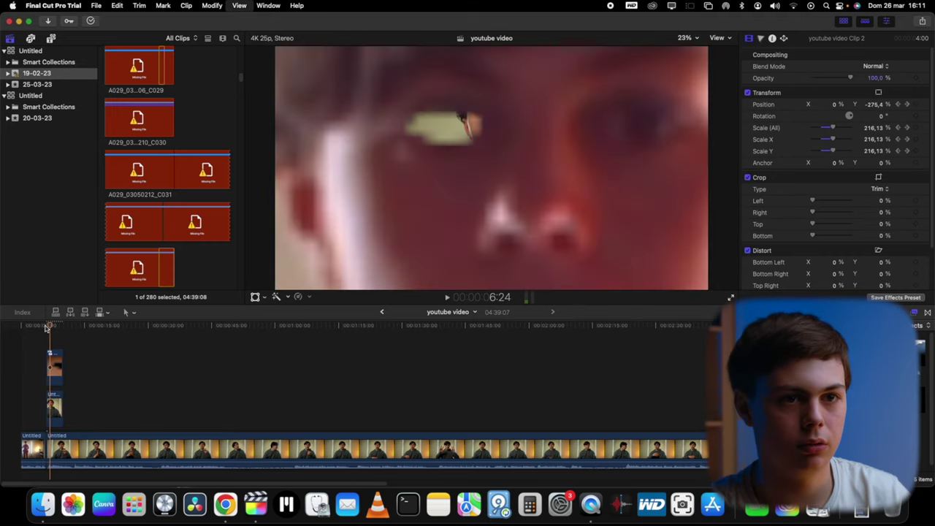
left_click(46, 327)
key("space")
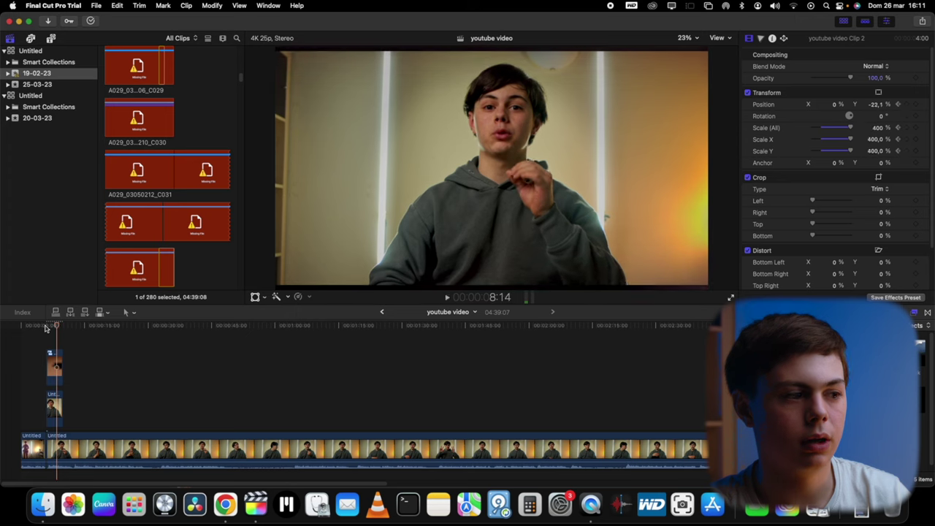
Combine the two stacked clips above the main storyline into the compound clip "youtube video Clip 3" in event 19-02-23
left_click_drag(45, 328, 98, 436)
right_click(53, 398)
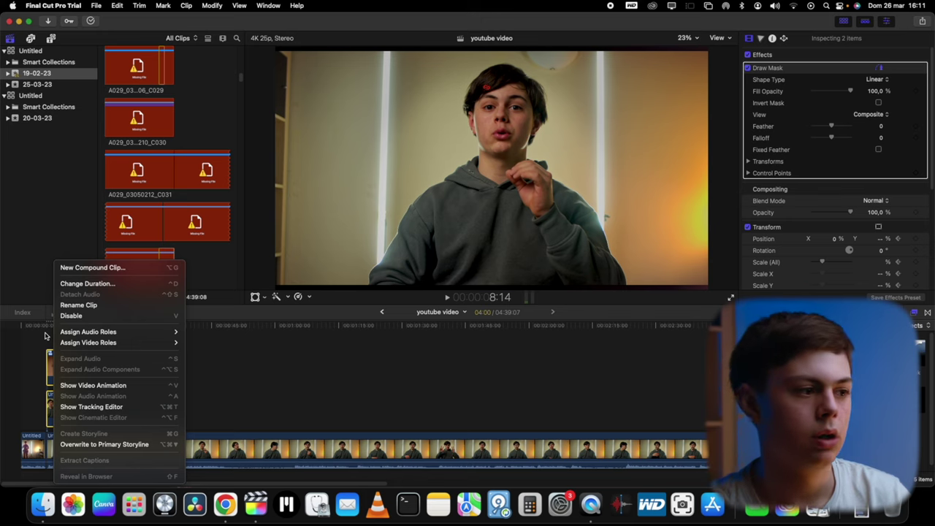
left_click(92, 267)
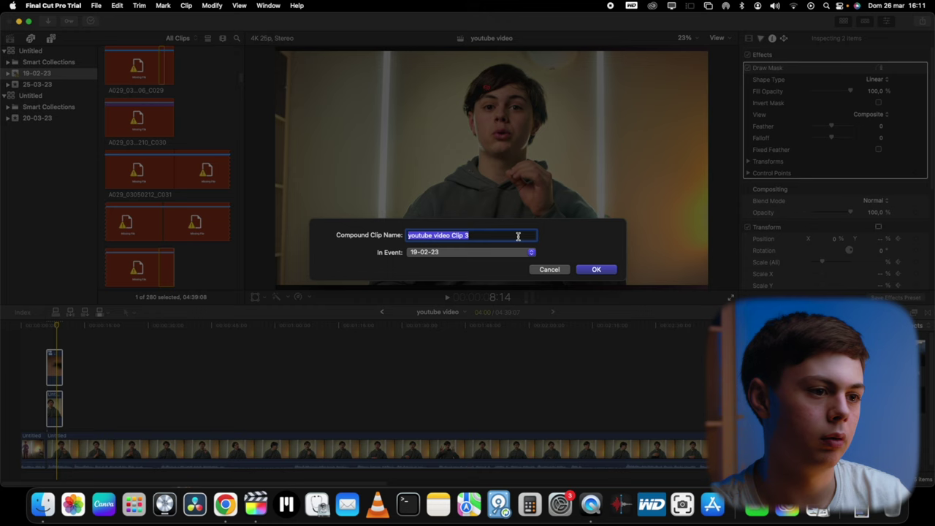
left_click(595, 269)
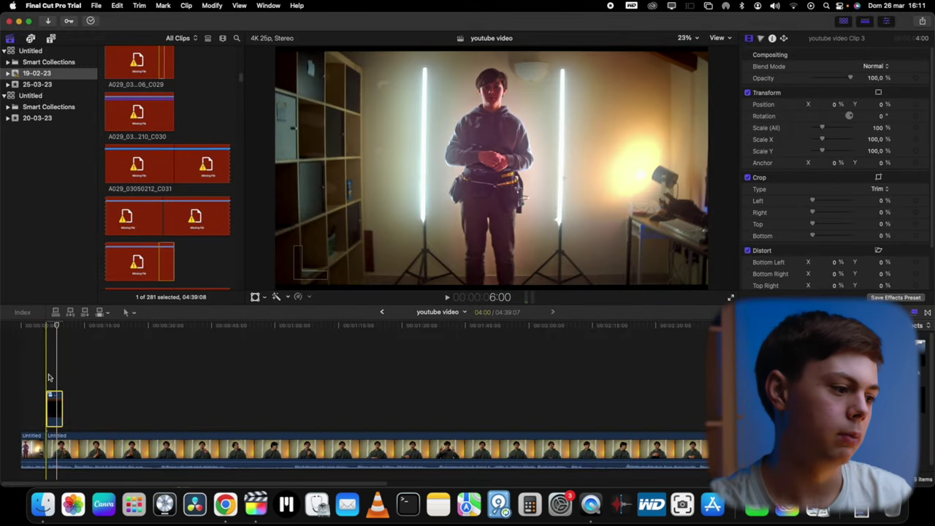
Retime the new compound clip to double speed and play back the transition
left_click(310, 297)
mouse_move(321, 317)
left_click(411, 319)
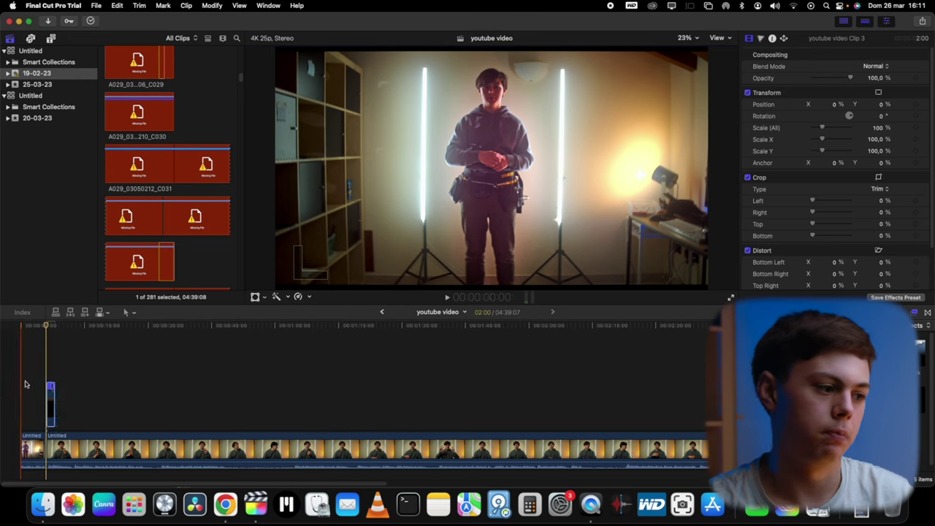
key("space")
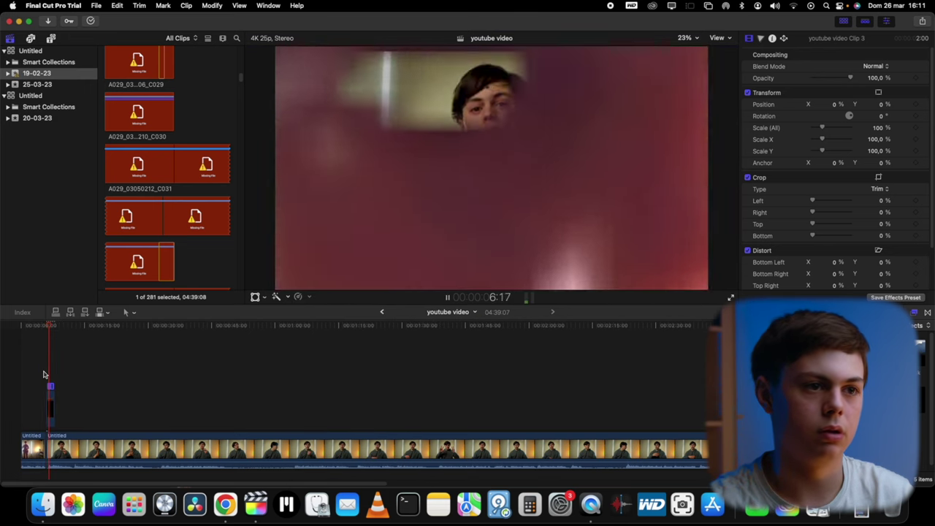
key("space")
Open the compound clip "youtube video Clip 3" in its own timeline
left_click(51, 398)
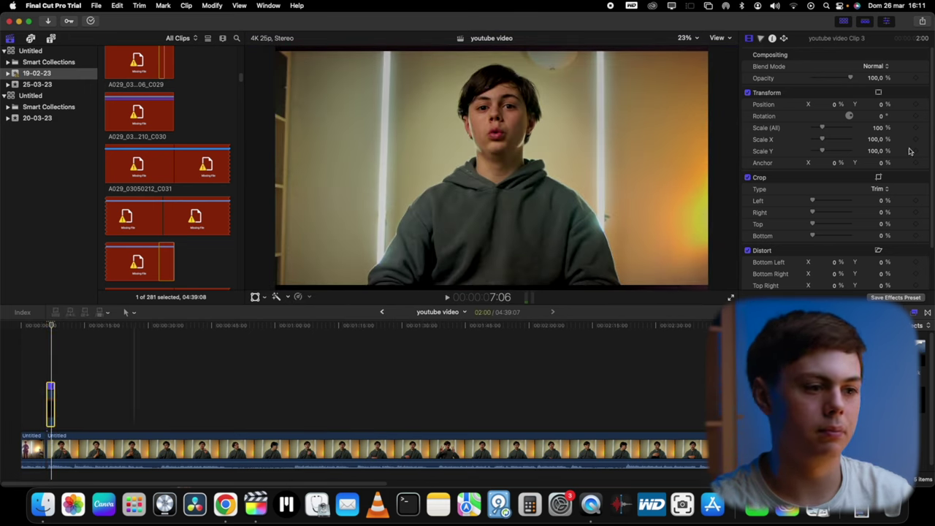
scroll(820, 187, "down", 2)
scroll(770, 219, "up", 2)
double_click(53, 402)
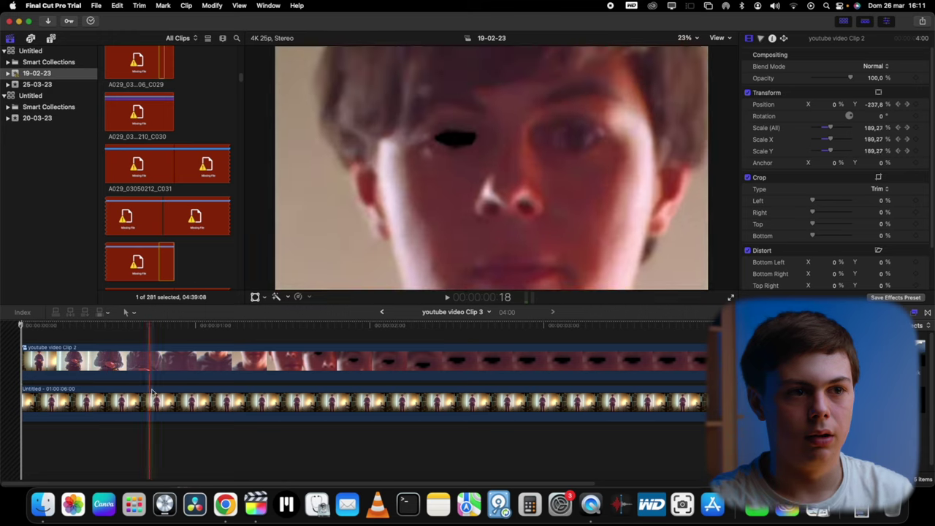
Return to the "youtube video" timeline, then switch to Chrome and show the Central Cee Eurovision video full screen from 1:21
left_click(31, 389)
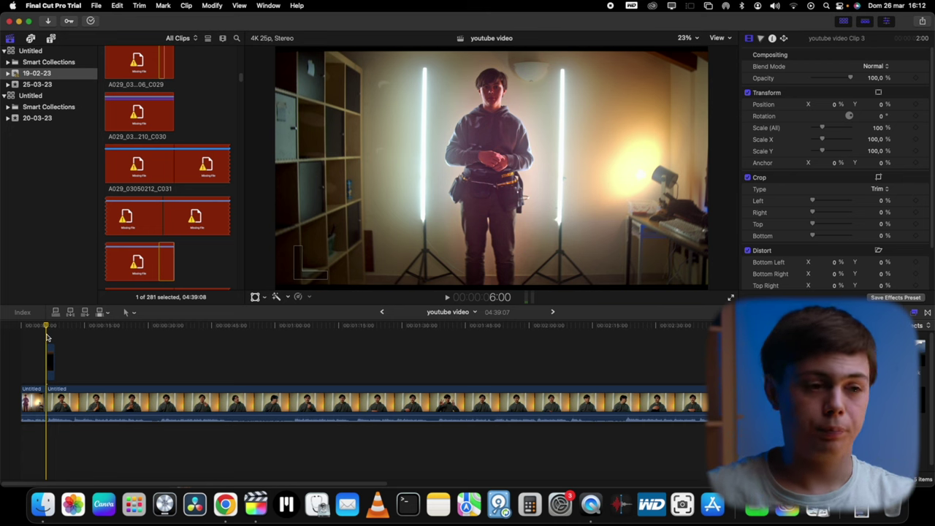
left_click(234, 517)
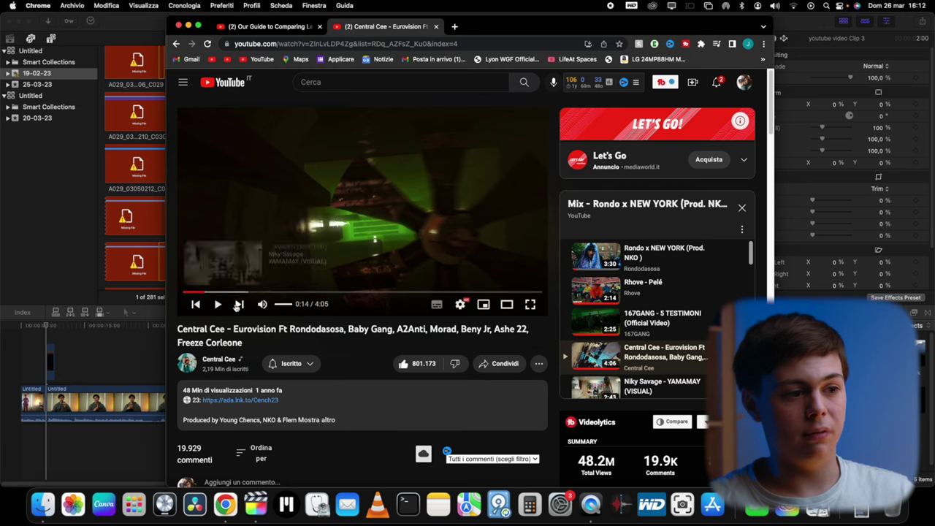
left_click(302, 292)
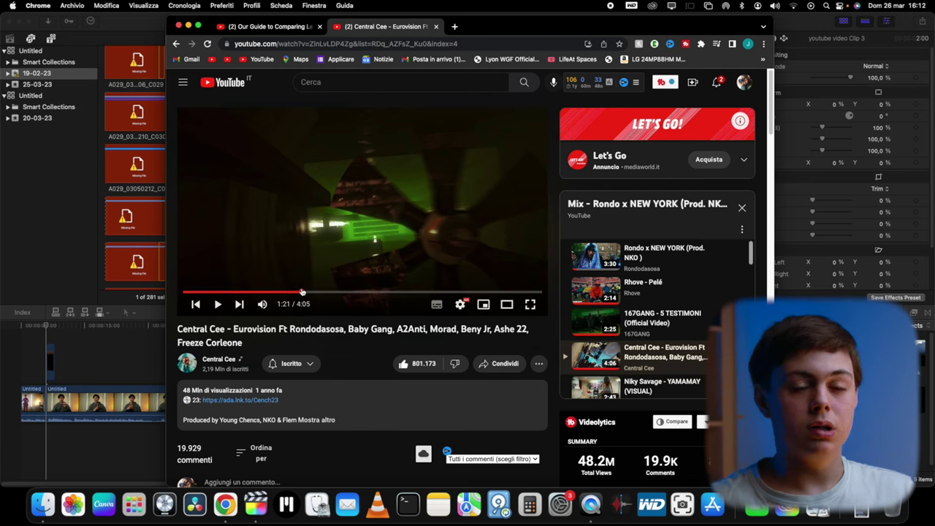
left_click(530, 304)
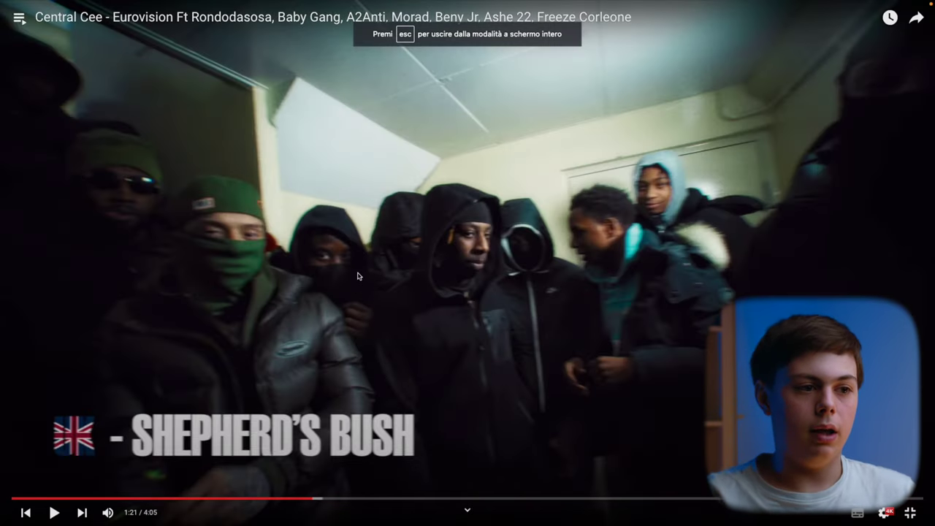
Play the muted reference video from 1:20 to examine its transition, then leave full screen and minimize the browser window
left_click(267, 333)
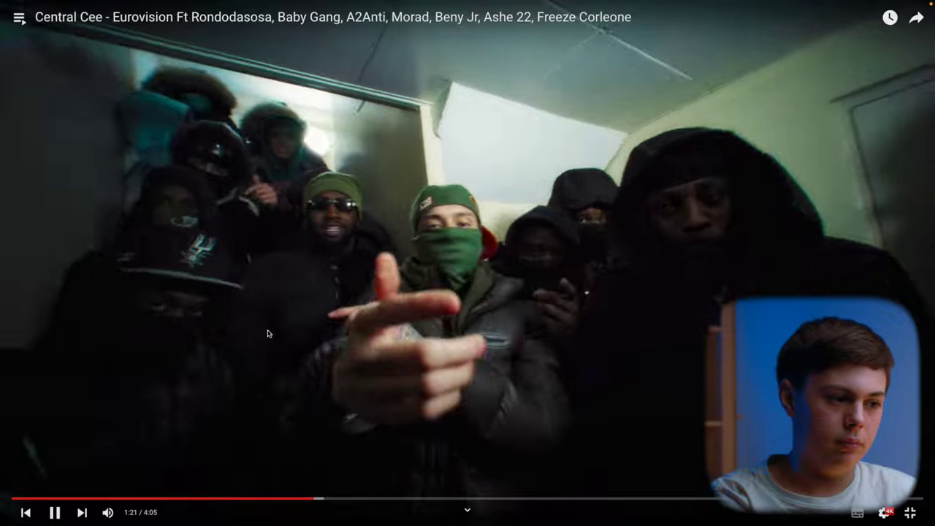
left_click(108, 512)
left_click(251, 366)
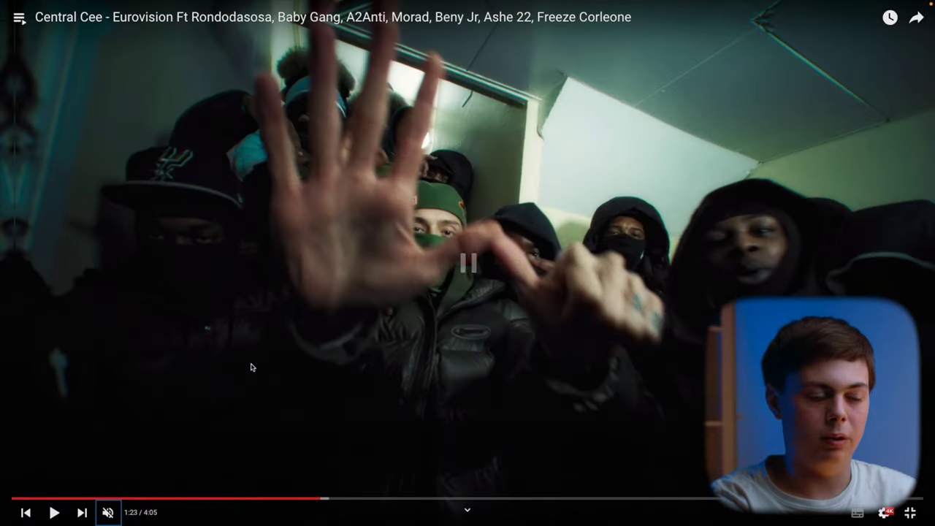
left_click(311, 498)
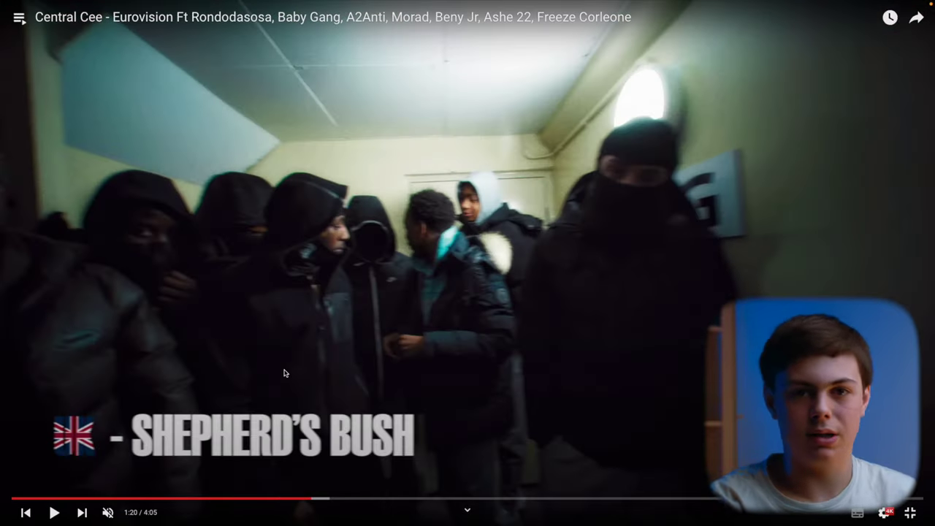
left_click(284, 373)
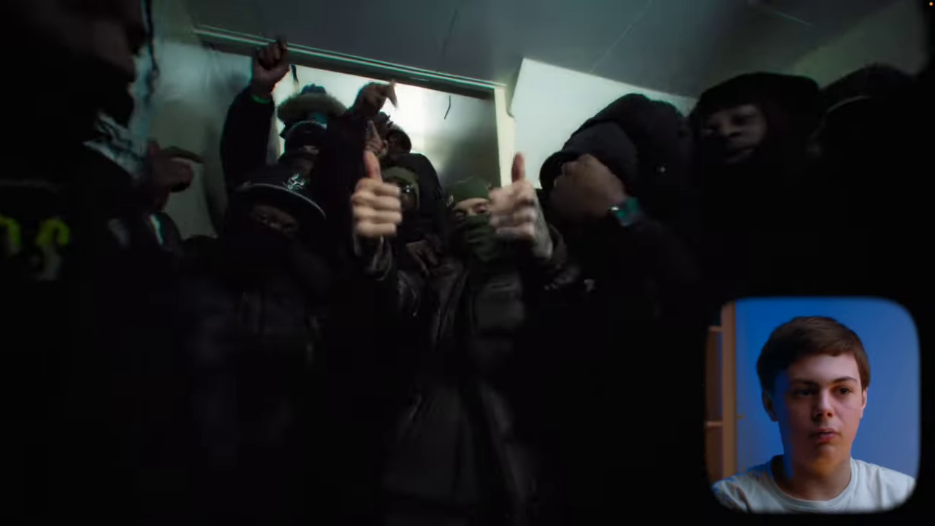
left_click(285, 372)
key("Escape")
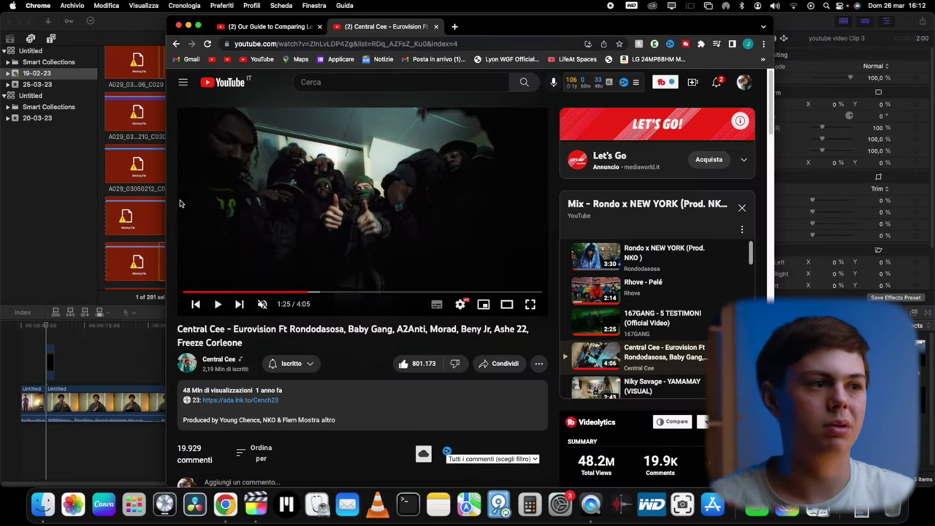
left_click(187, 26)
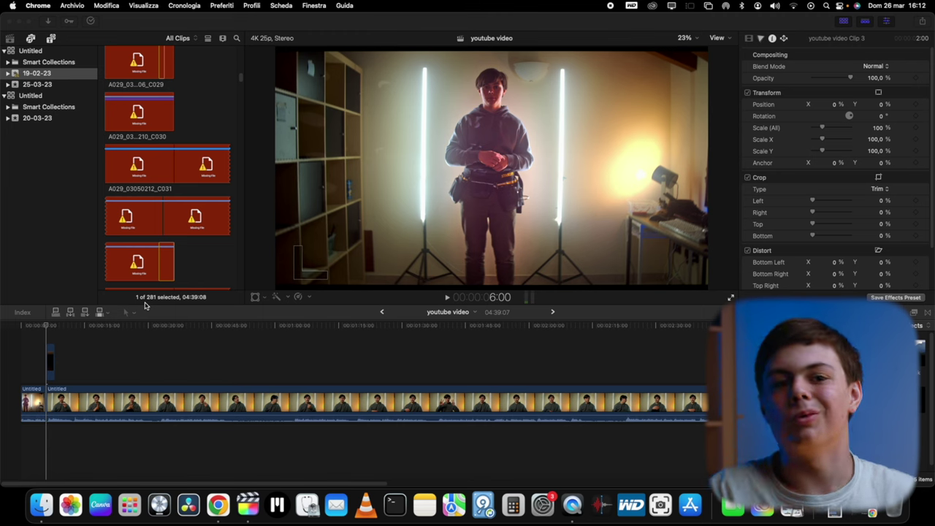
Add a freeze frame at 20:03 of the long talking clip and lift it above the main storyline as a connected clip
left_click(93, 327)
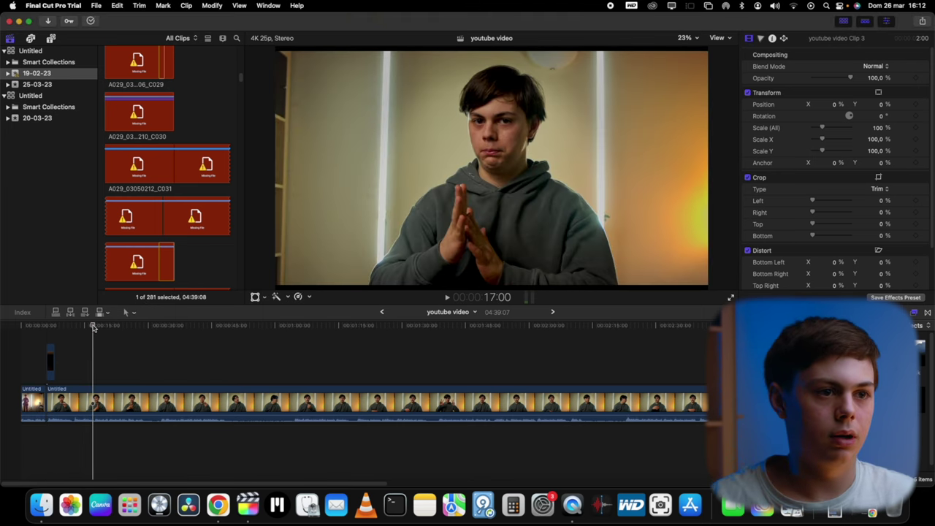
left_click_drag(93, 328, 106, 327)
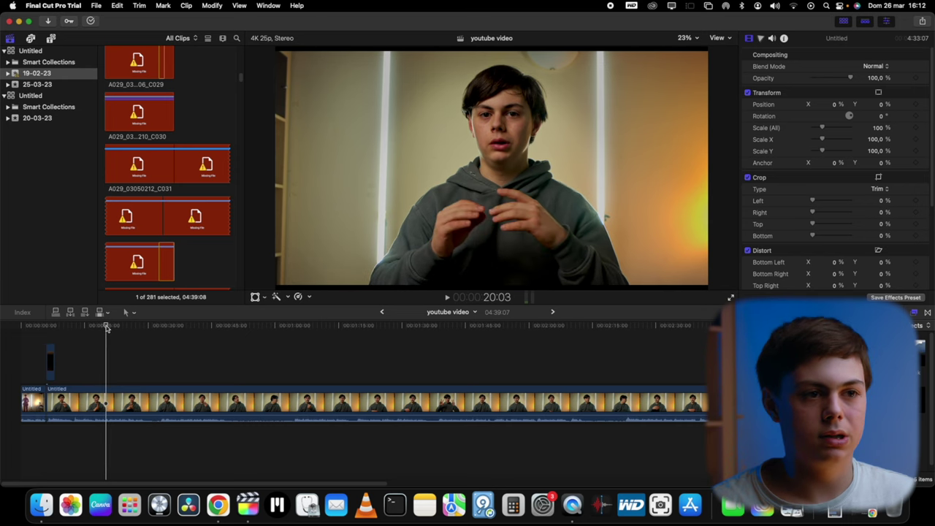
left_click(106, 410)
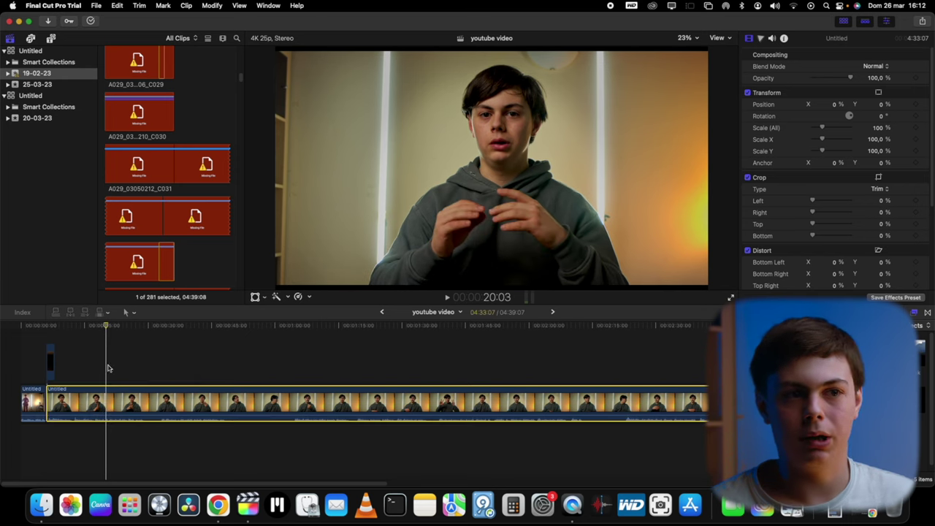
left_click(104, 267)
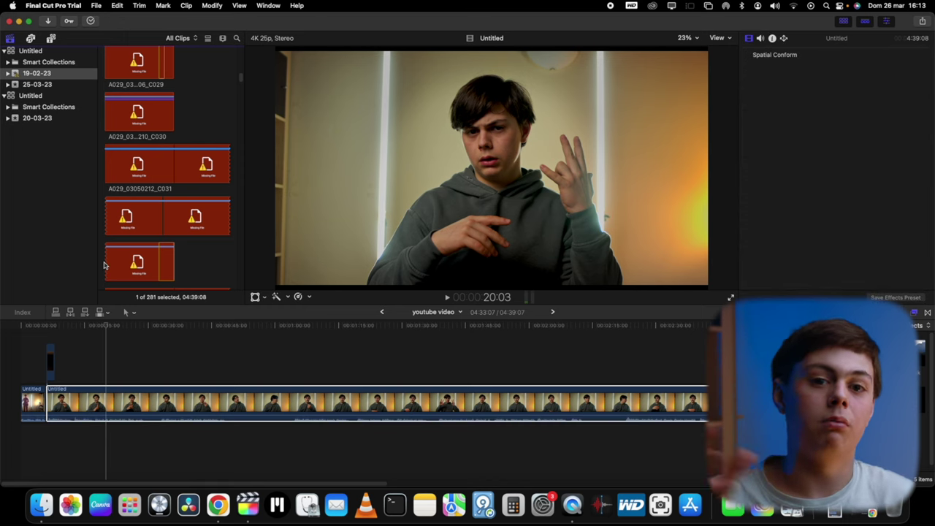
left_click(112, 403)
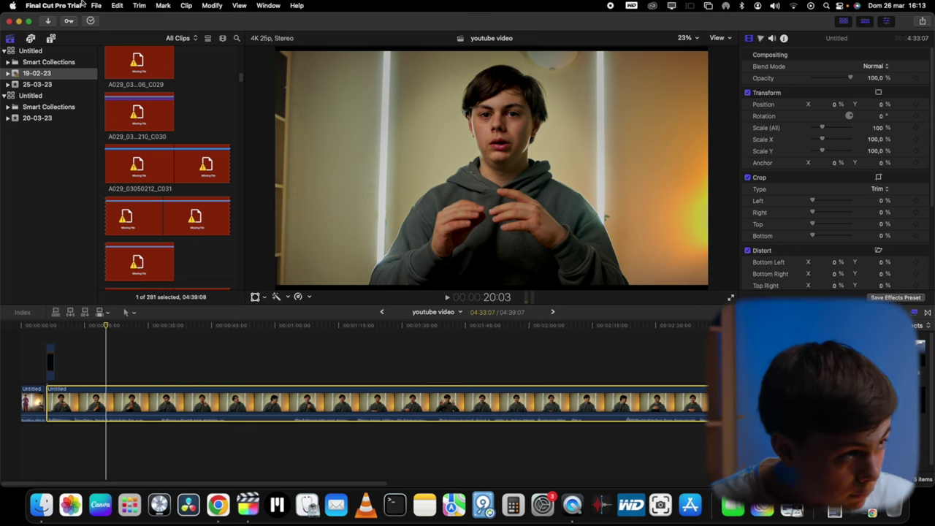
left_click(116, 5)
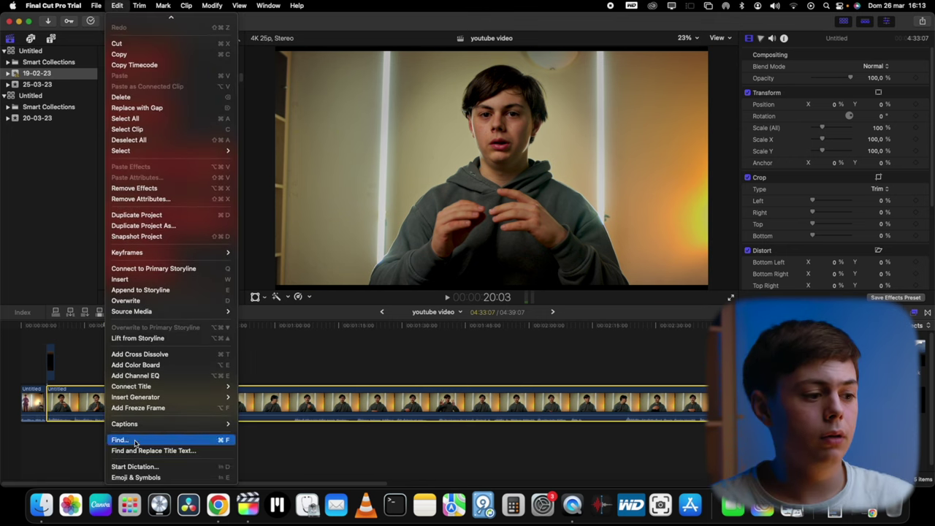
left_click(134, 408)
left_click_drag(114, 404, 111, 339)
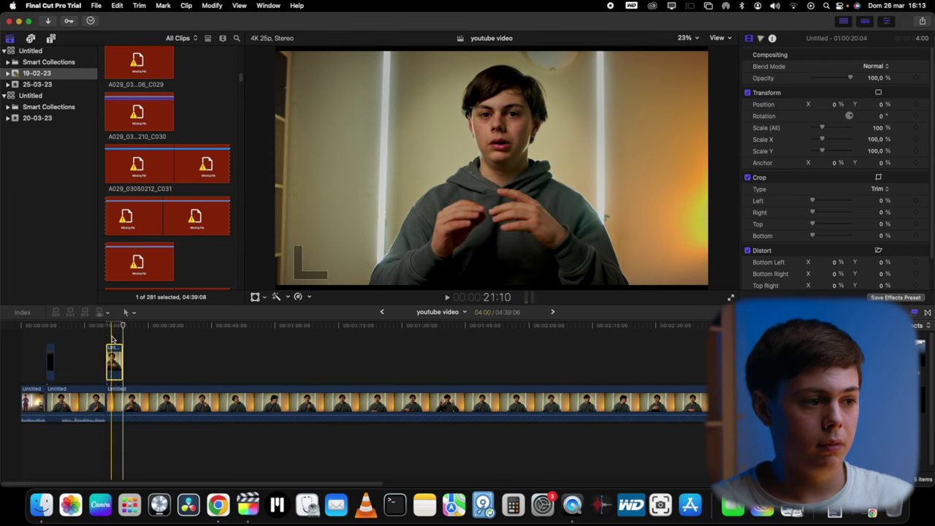
Apply the Draw Mask effect to the freeze frame and trace a closed mask around the person's hoodie, face and hair
left_click_drag(825, 358, 119, 367)
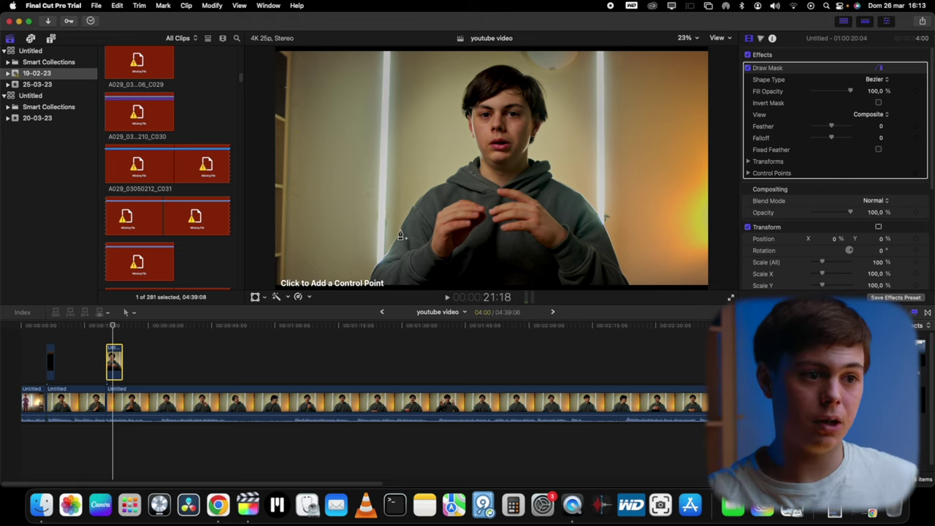
left_click(369, 284)
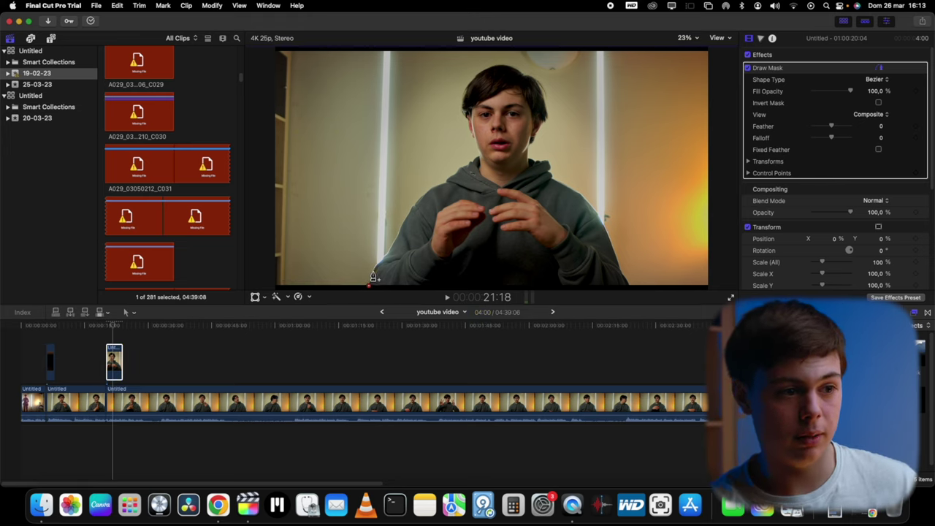
left_click(387, 253)
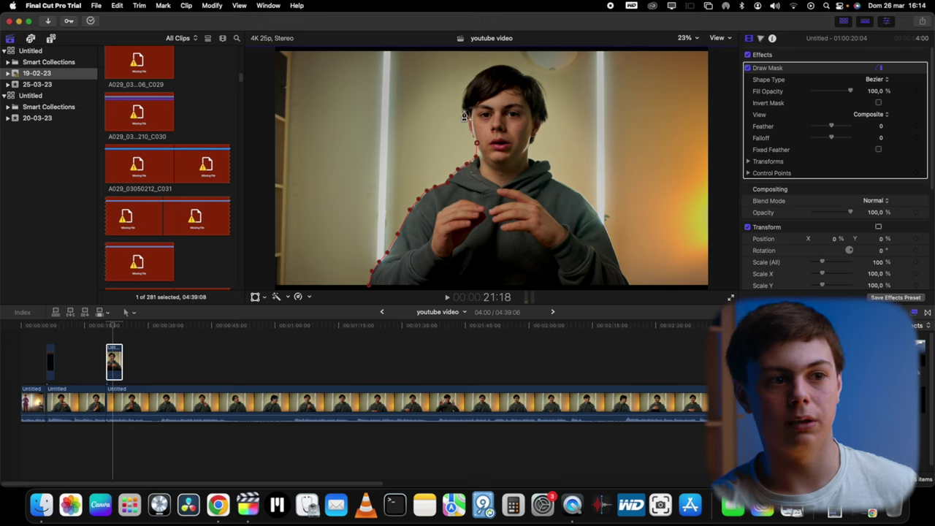
left_click_drag(477, 158, 481, 155)
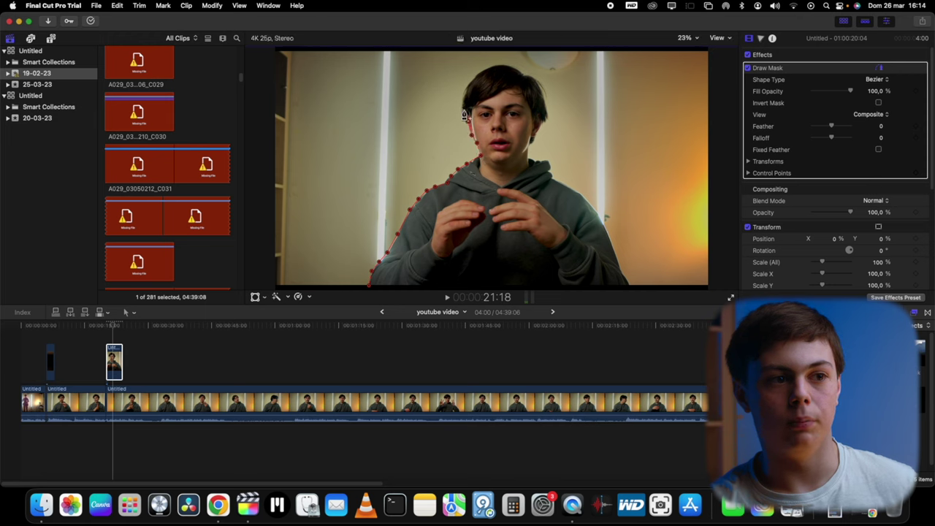
left_click(461, 114)
left_click(465, 89)
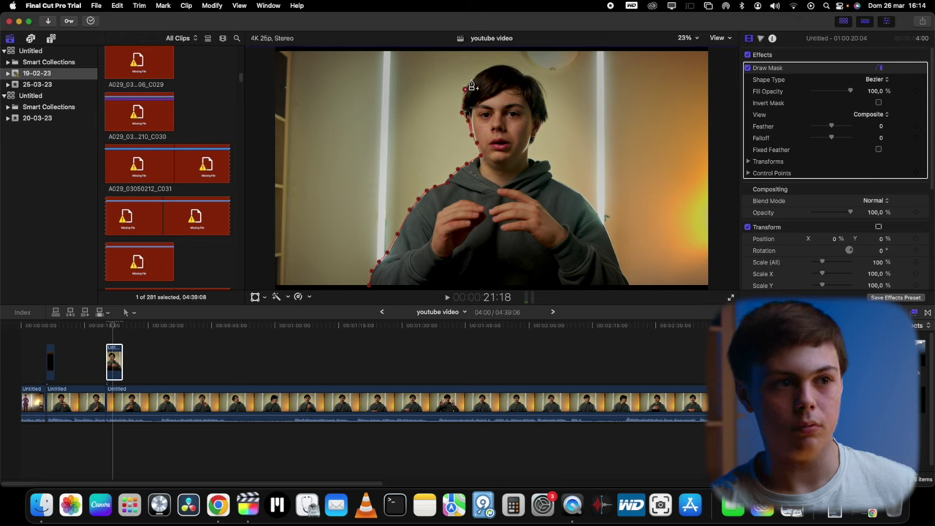
left_click(477, 75)
left_click(491, 67)
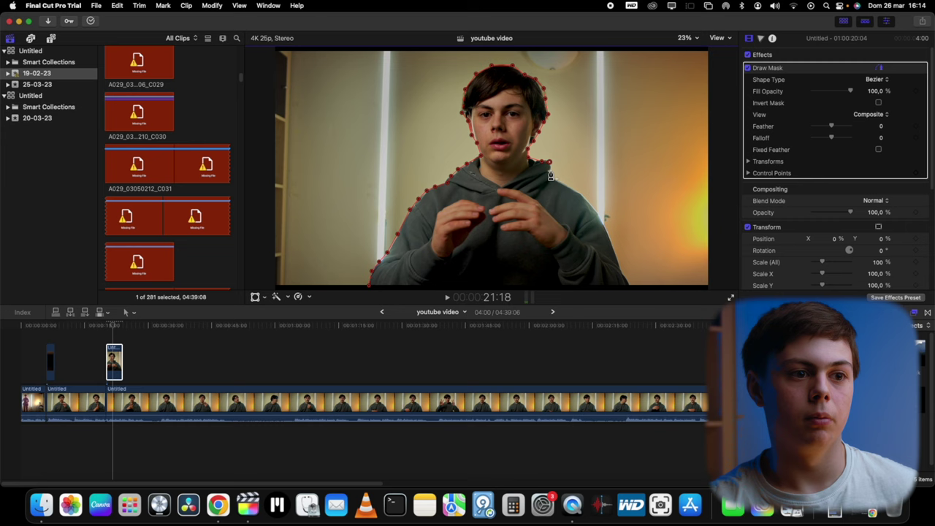
left_click(557, 182)
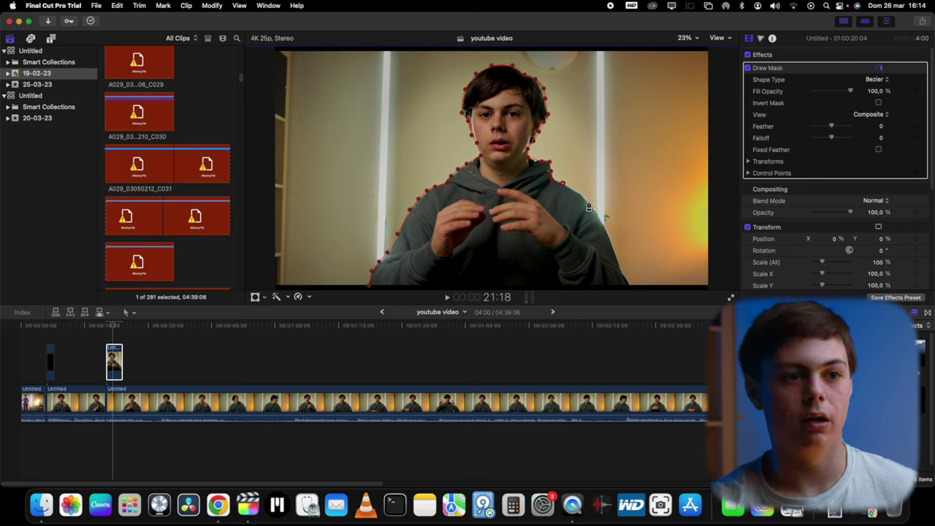
left_click(580, 196)
left_click(605, 225)
left_click(615, 255)
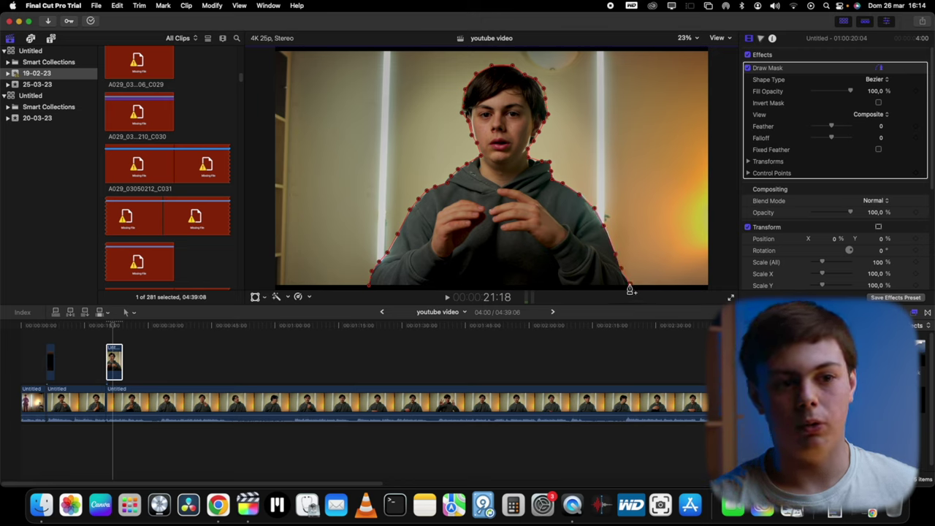
left_click(370, 289)
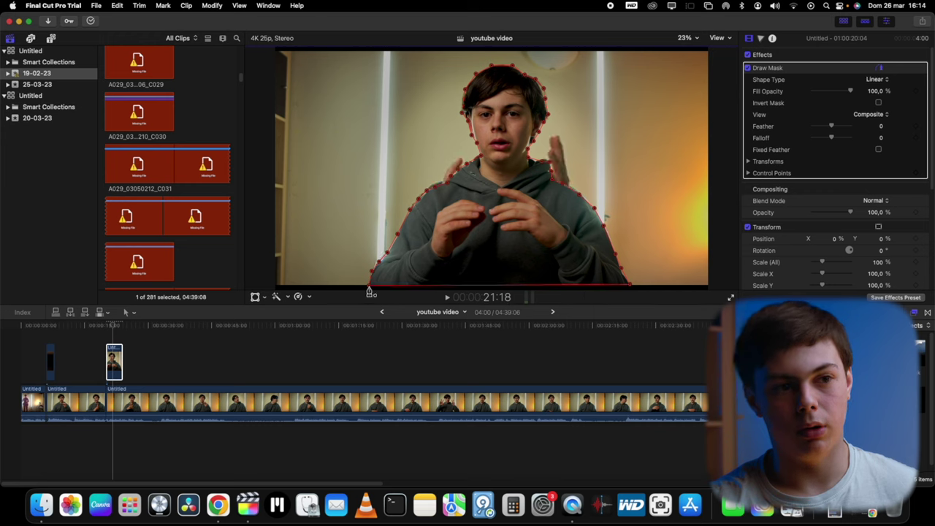
Add a position keyframe at the start of the masked freeze frame, 20:03
left_click(114, 354)
left_click(112, 326)
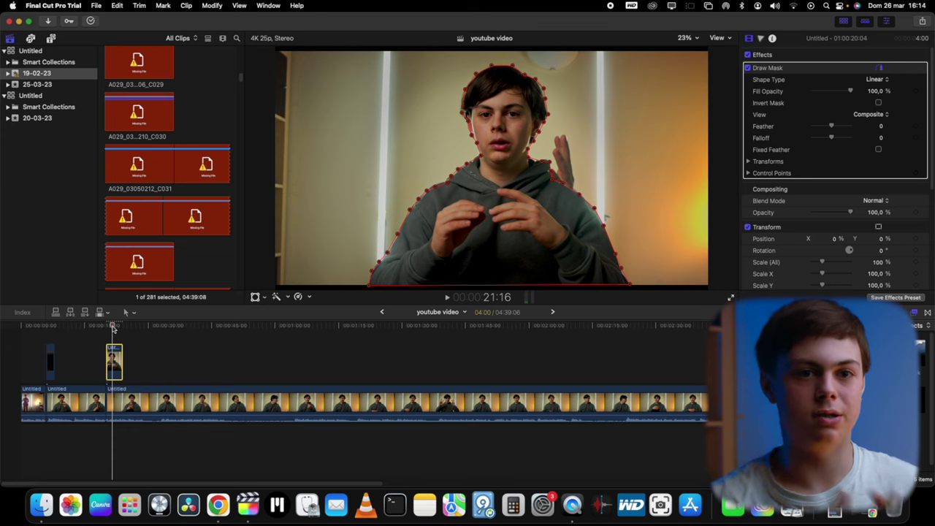
left_click(107, 327)
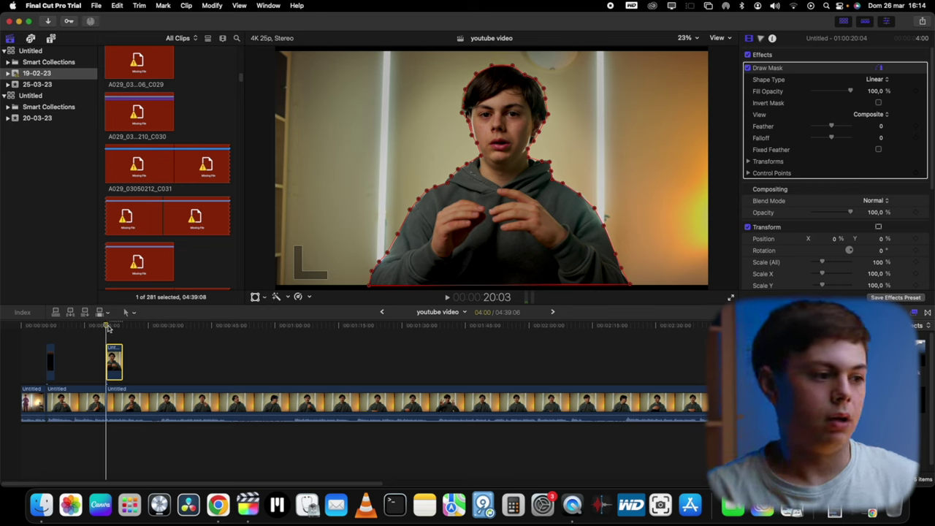
left_click_drag(106, 328, 106, 329)
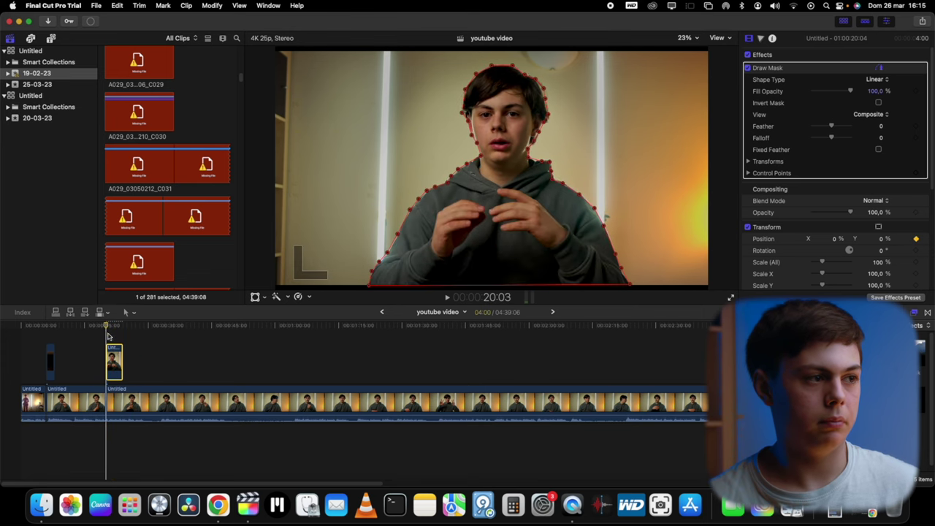
Move the opening standing clip between the two parts of the talking clip, with the masked freeze frame connected above its end
left_click_drag(126, 404, 126, 404)
left_click_drag(114, 362, 115, 395)
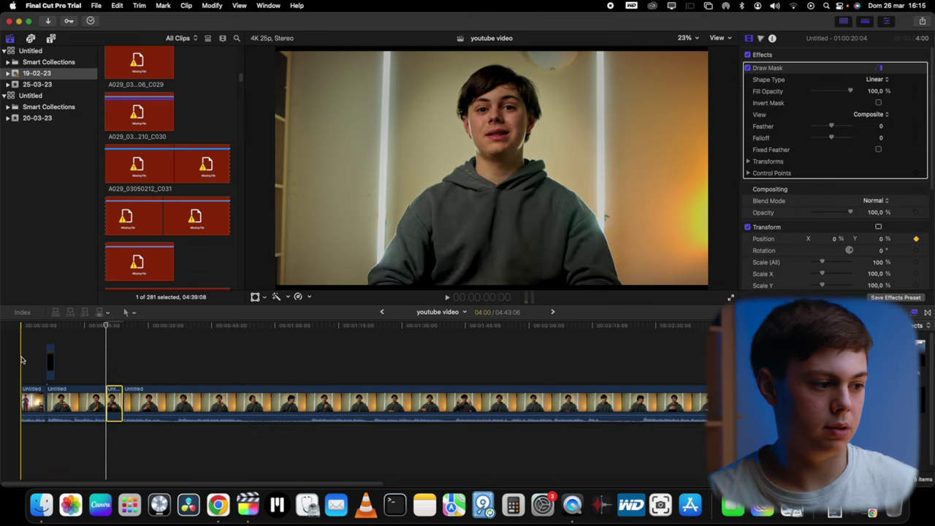
left_click(26, 377)
mouse_move(30, 399)
left_mouse_down()
mouse_move(107, 430)
mouse_move(85, 431)
mouse_move(95, 430)
mouse_move(82, 442)
mouse_move(90, 329)
mouse_move(99, 328)
left_mouse_up()
Split the masked freeze frame at 18:10 and delete the part before the cut
left_click(89, 328)
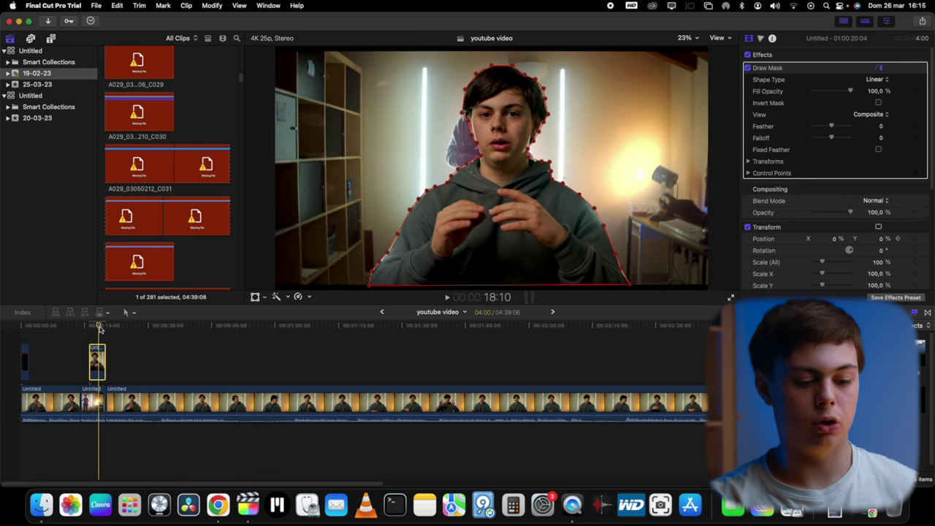
key("b")
left_click(99, 357)
key("a")
left_click(94, 361)
key("Delete")
Add scale and position keyframes to the remaining freeze frame at 18:10 and set its X position to -148 %
left_click(101, 357)
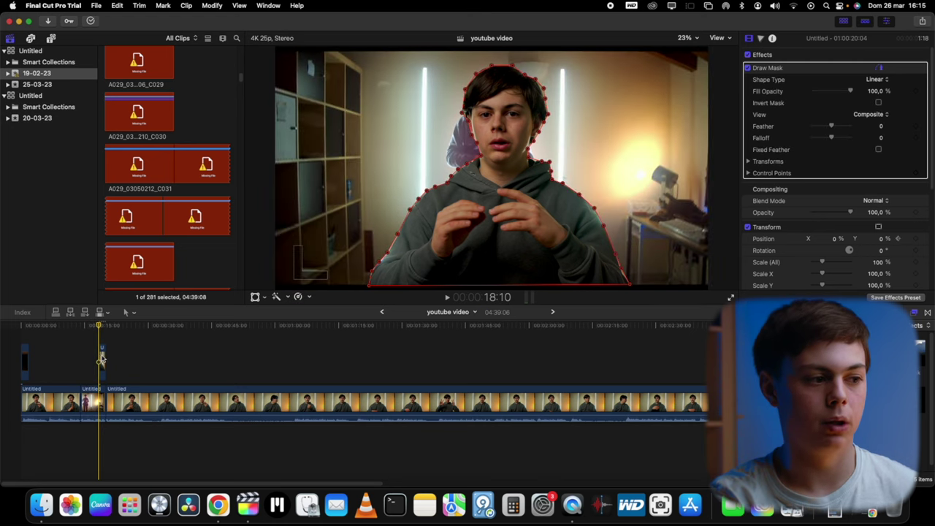
left_click(916, 263)
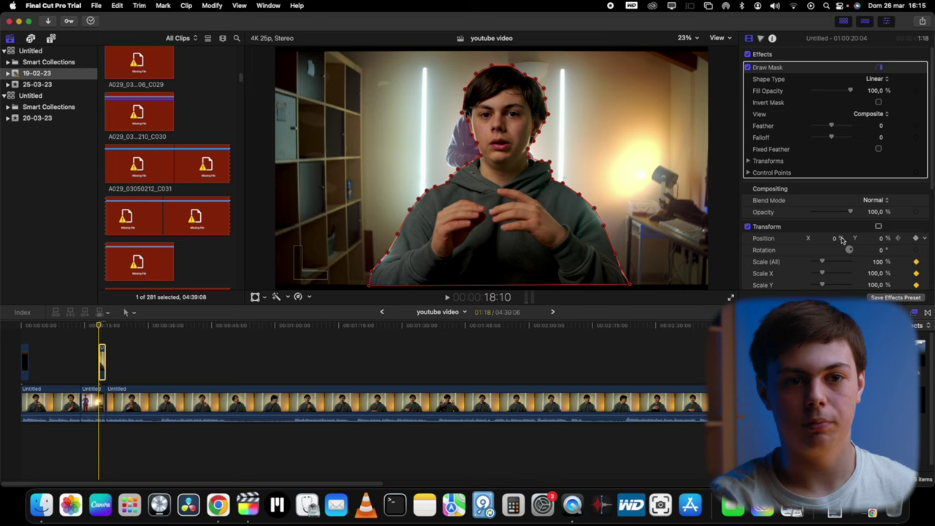
left_click_drag(832, 241, 786, 241)
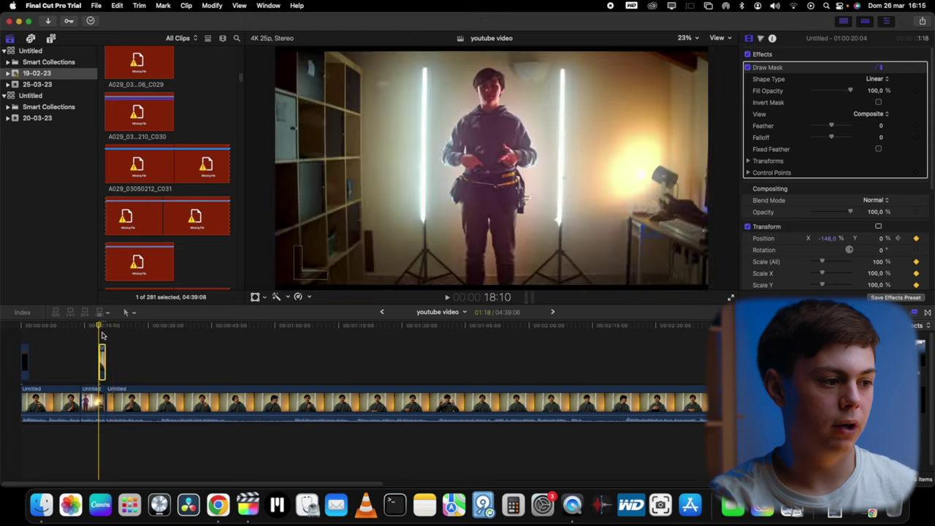
Add a position keyframe on the masked freeze frame's last frame, 20:02, and set its X position to 0 %
left_click(106, 330)
key("Left")
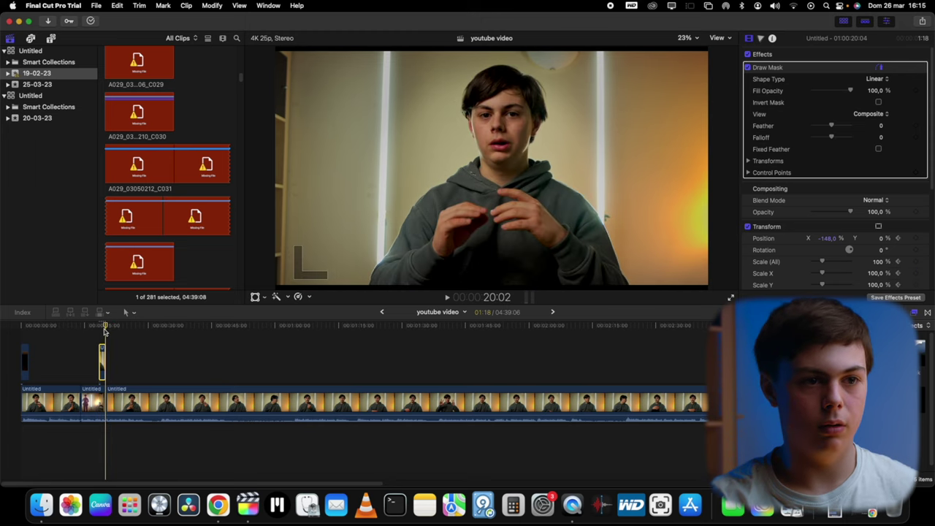
left_click(915, 240)
left_click(827, 239)
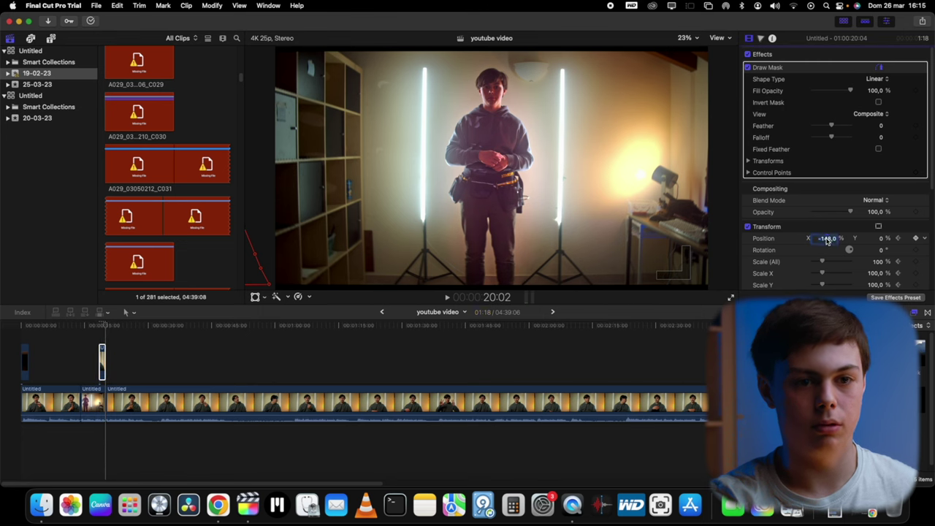
type("0")
key("Return")
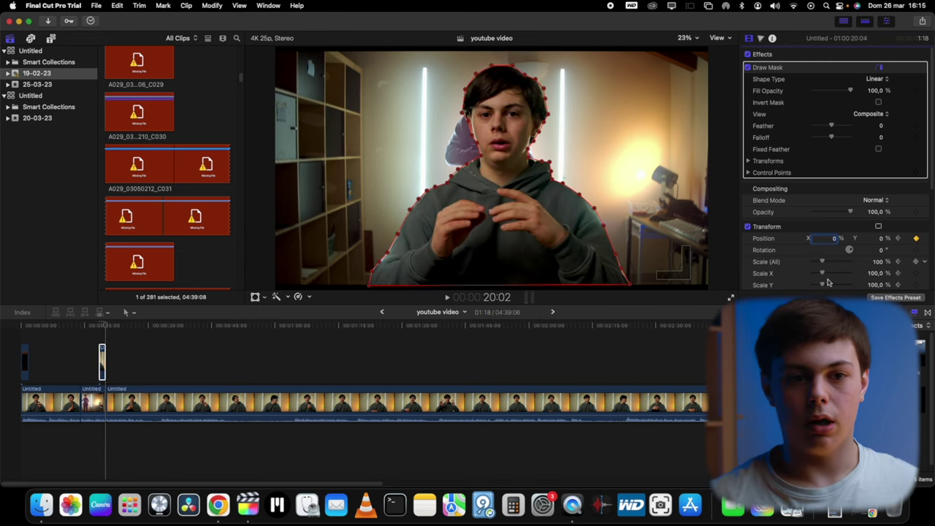
left_click(745, 402)
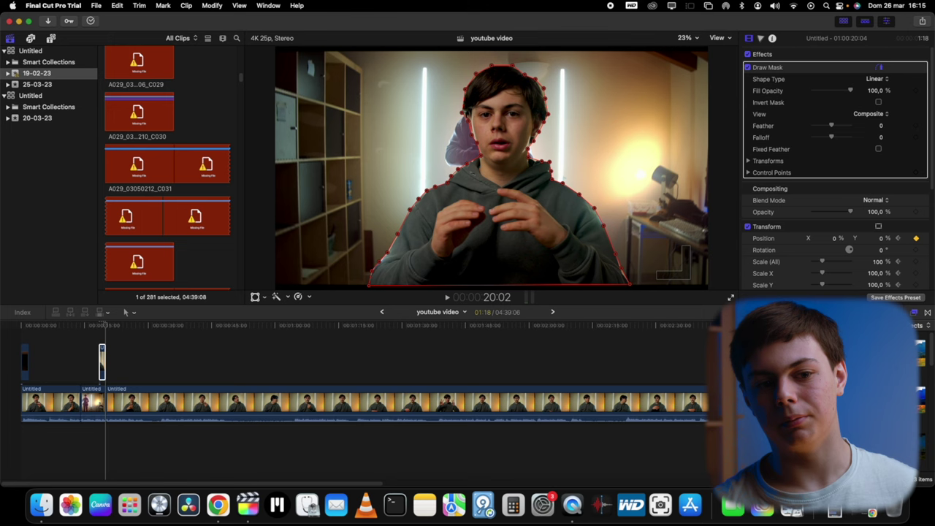
Play back the masked freeze frame sliding in over the standing clip
left_click(100, 335)
left_click(100, 338)
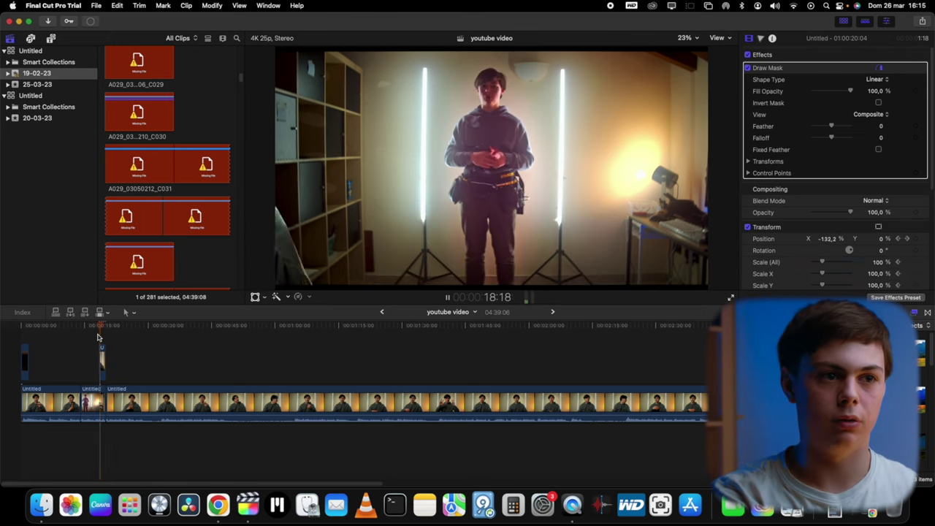
key("space")
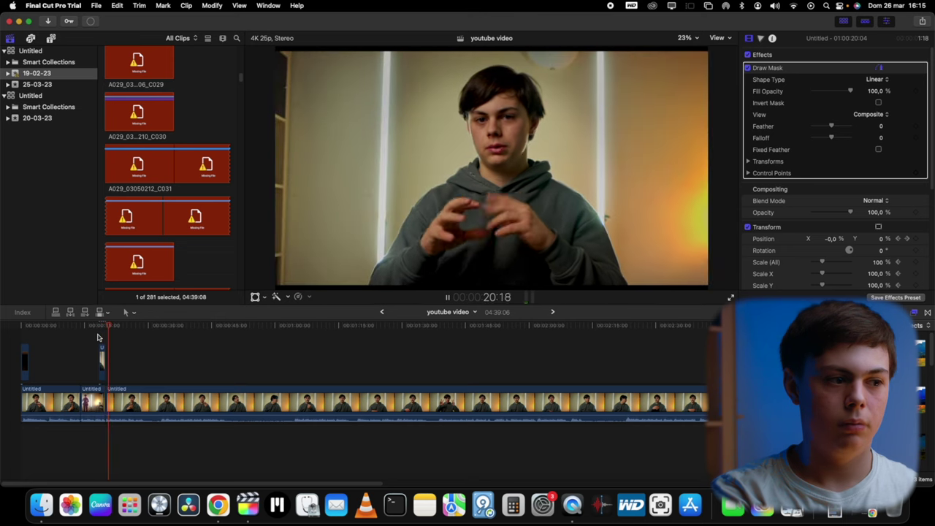
key("space")
left_click(101, 358)
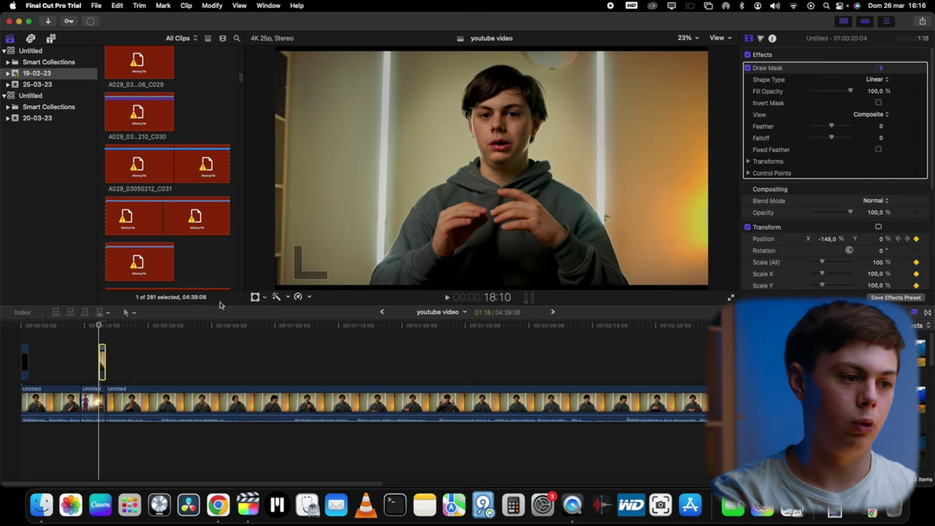
left_click(308, 296)
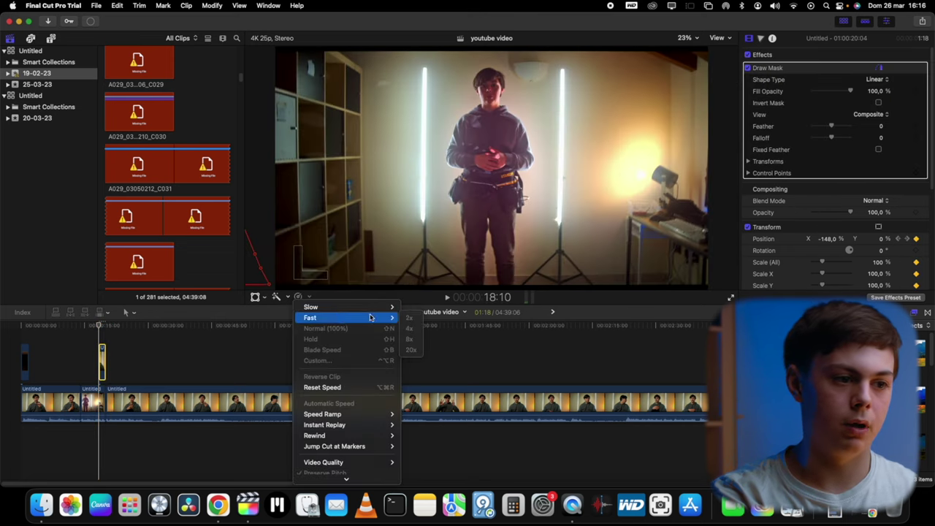
left_click(101, 350)
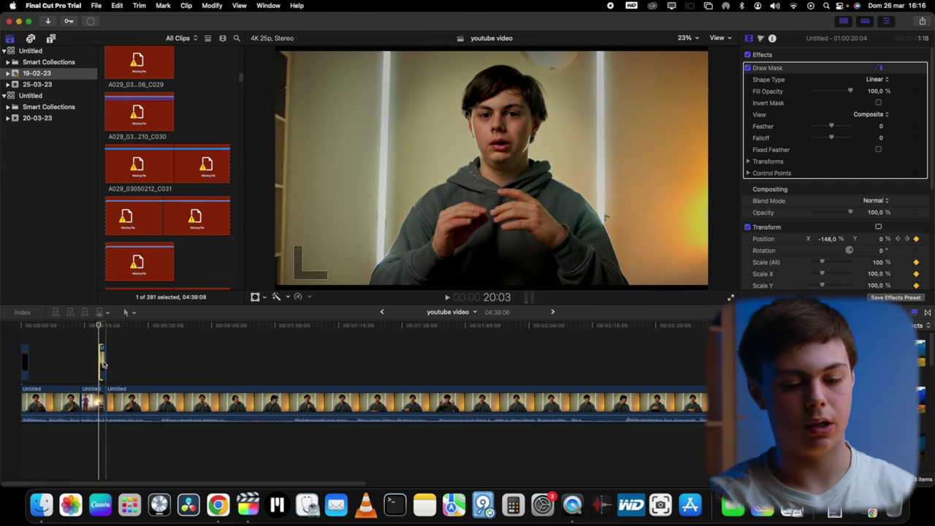
Trim the masked freeze frame's start to 19:14 and keyframe its X position there at -145.9 %
key("super+equal")
left_click_drag(52, 352, 87, 358)
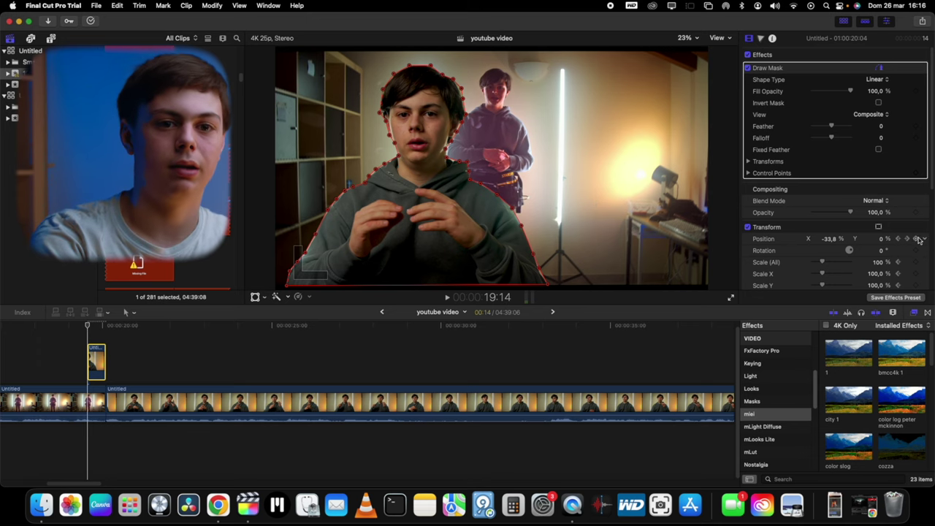
left_click_drag(833, 238, 834, 320)
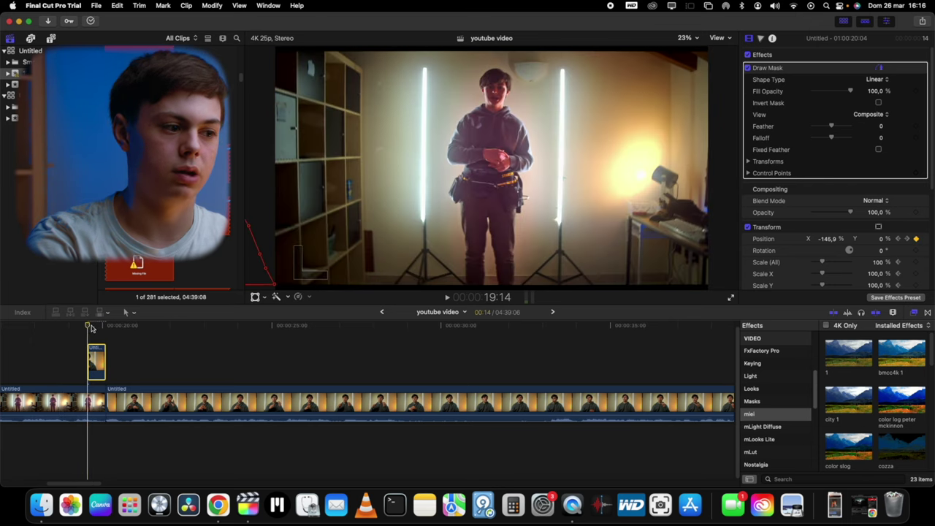
Play back the shortened slide-in and park the playhead midway through the movement at 19:21
key("space")
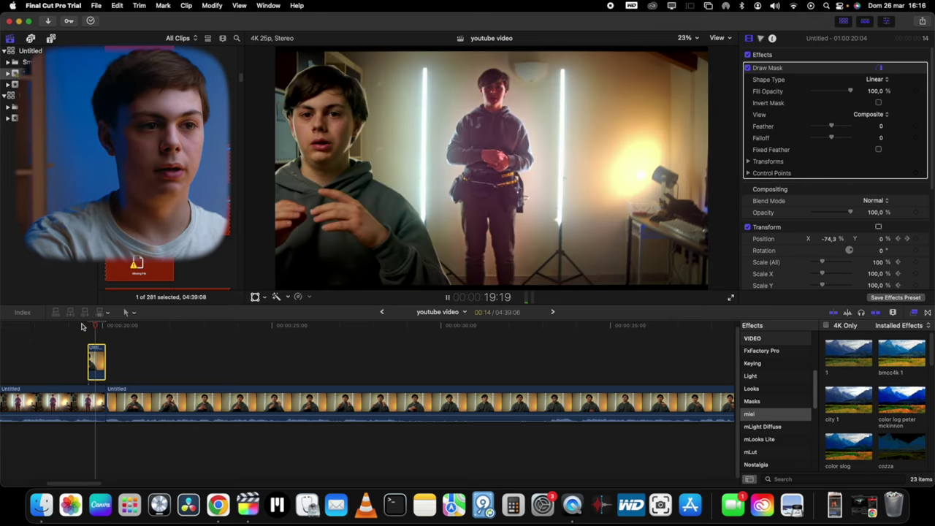
left_click(77, 325)
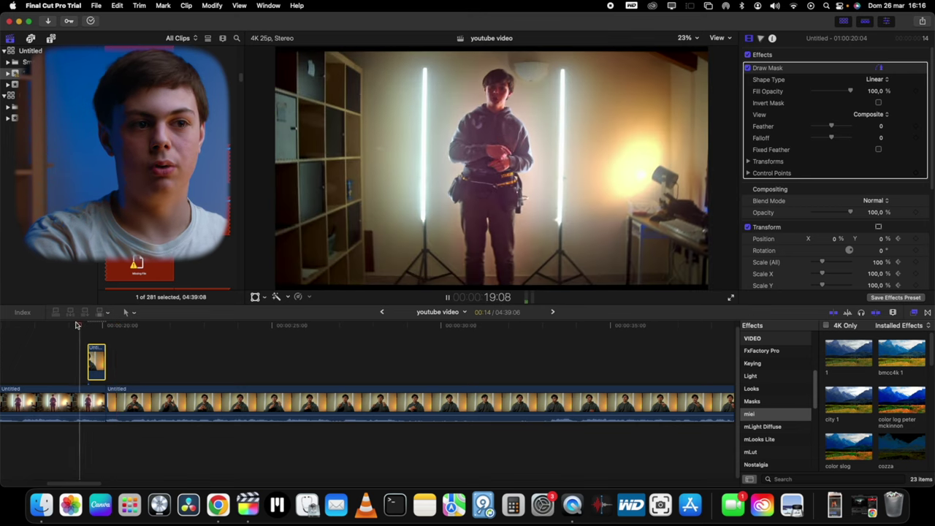
key("space")
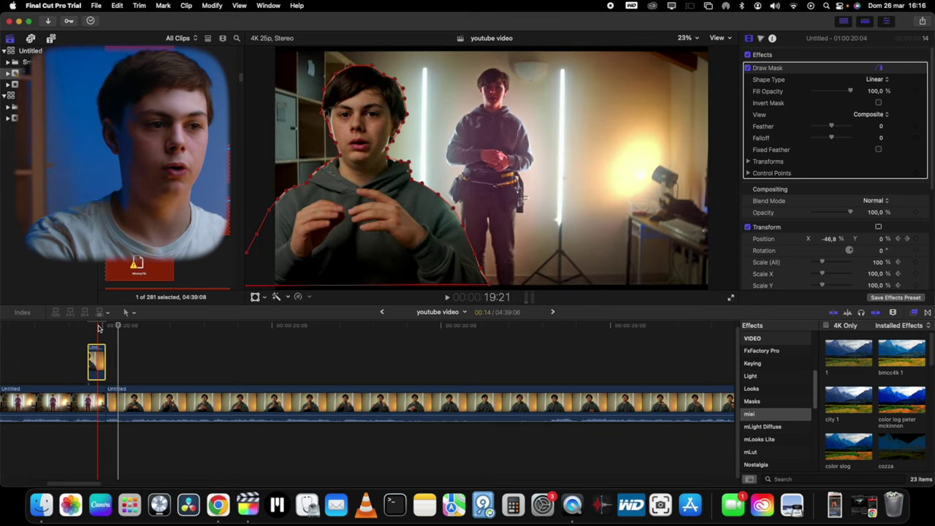
left_click(98, 328)
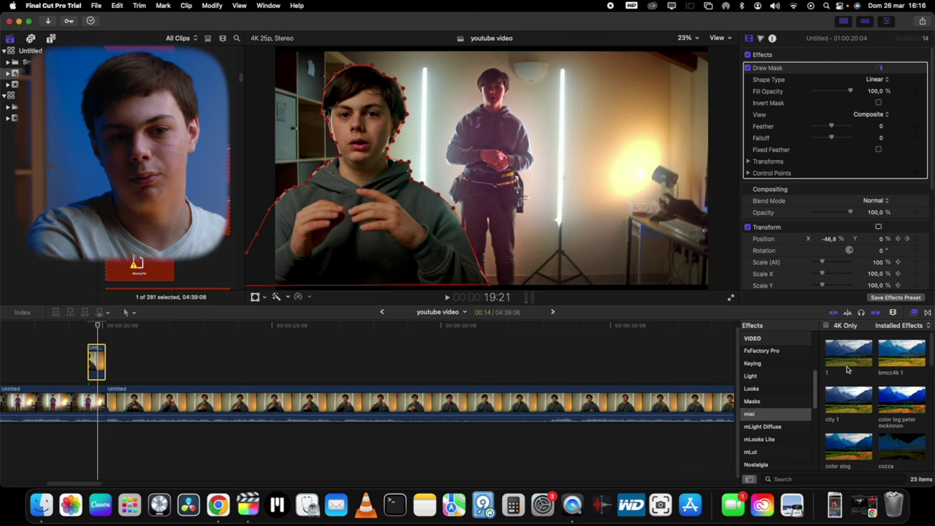
Find the Directional blur effect and apply it to the masked freeze frame
left_click(774, 427)
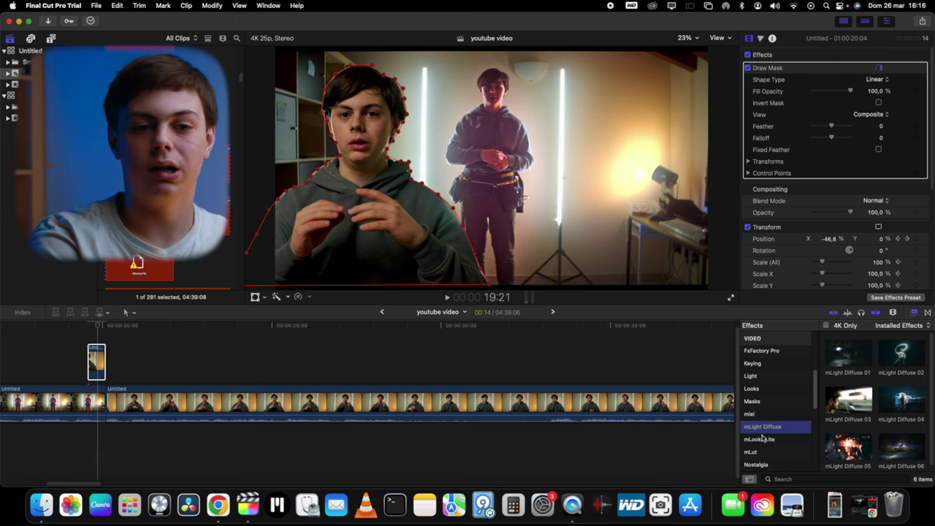
left_click(762, 439)
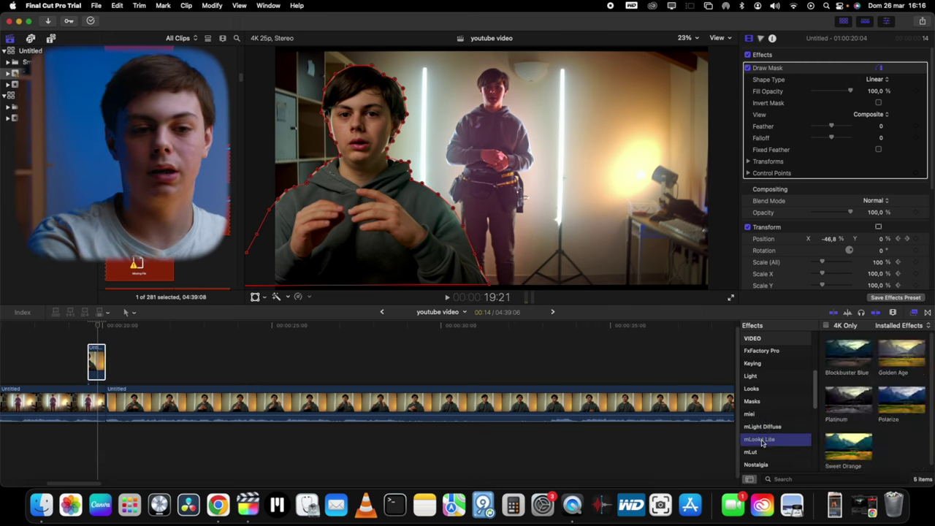
left_click(751, 402)
scroll(750, 407, "up", 3)
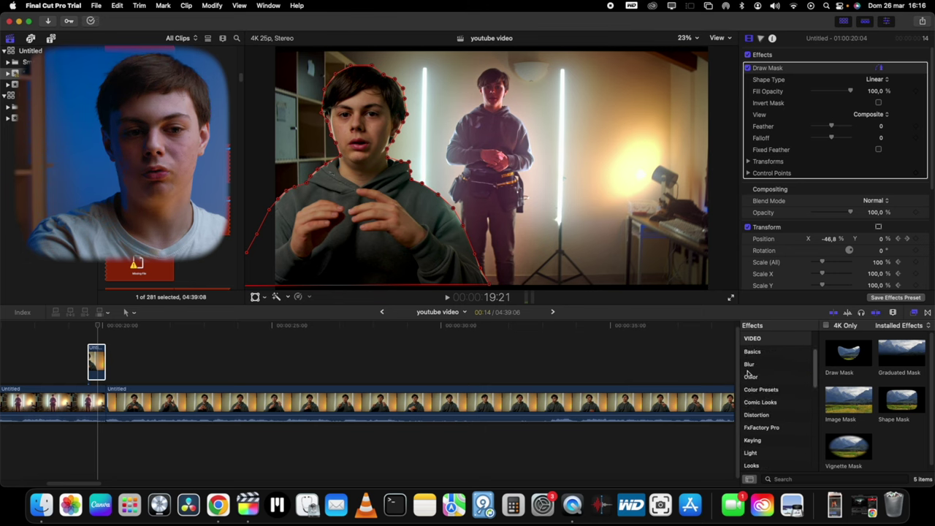
left_click(749, 364)
left_click_drag(845, 359, 94, 368)
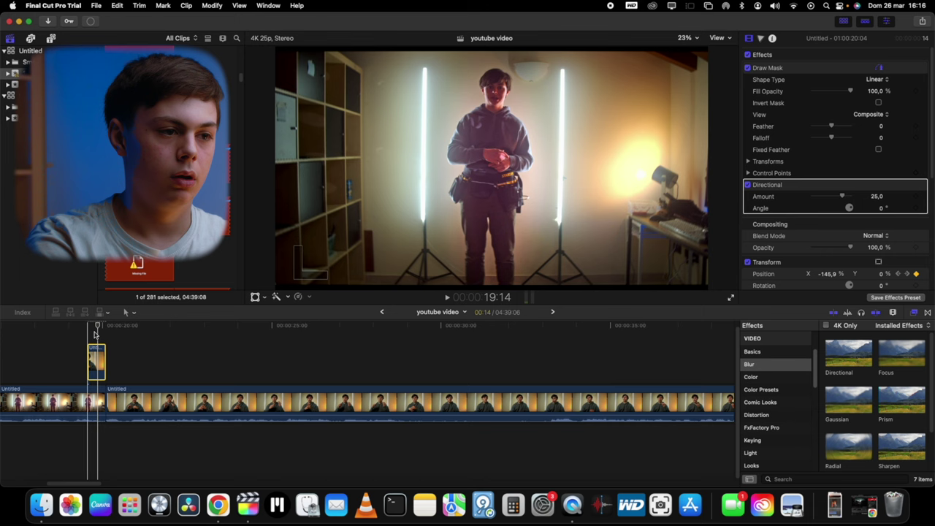
Keyframe the Directional blur at the freeze frame's start, 19:14, with an amount of 300 and an angle of 7°
left_click(101, 326)
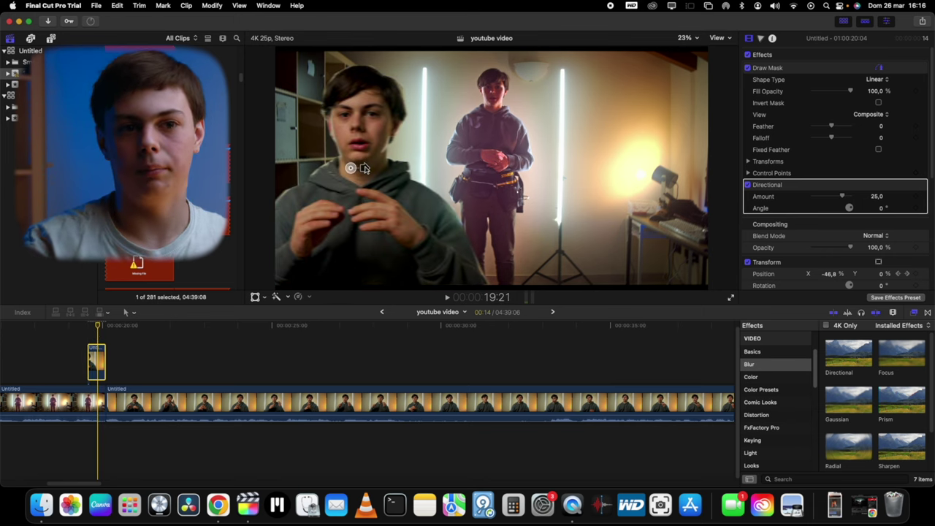
left_click(91, 326)
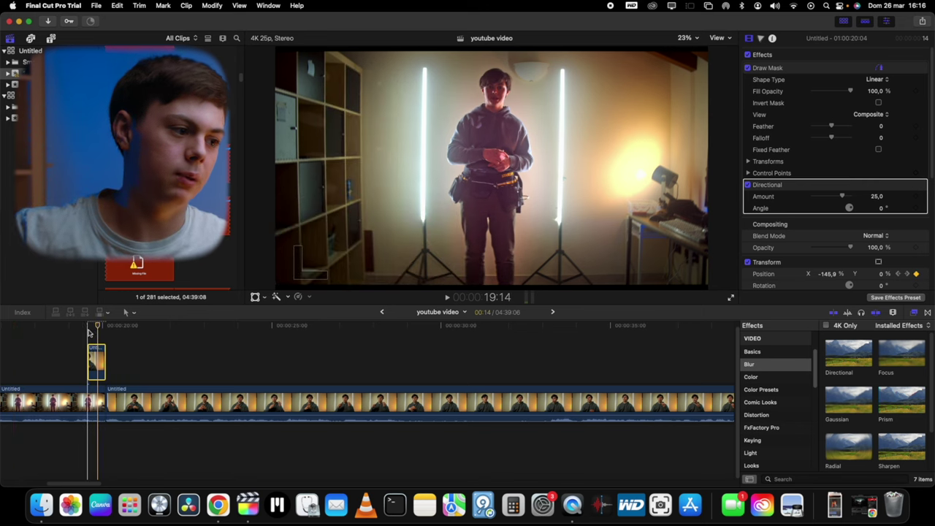
left_click(916, 208)
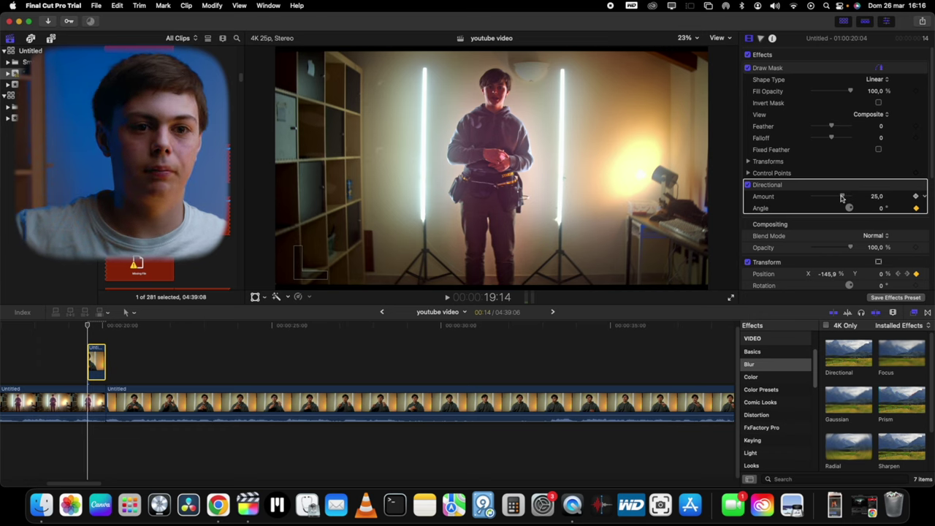
left_click(875, 196)
type("3")
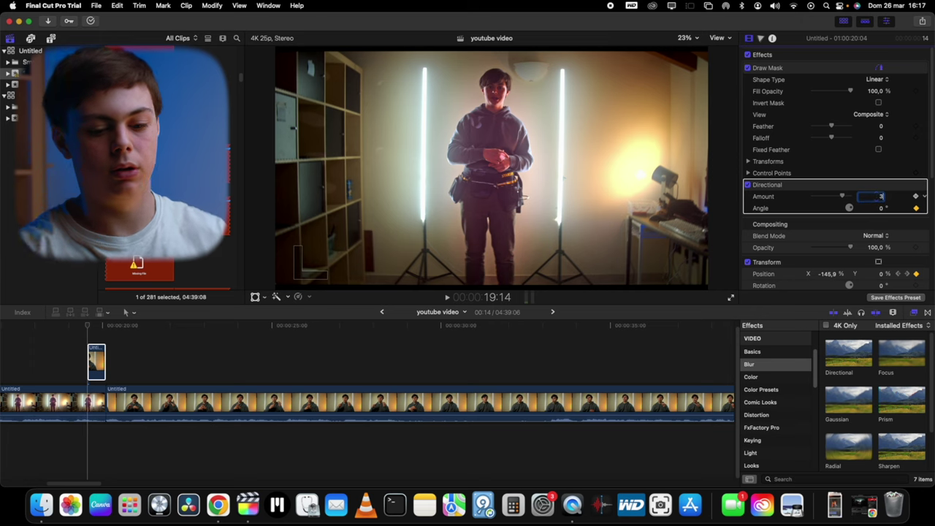
type("00")
key("Return")
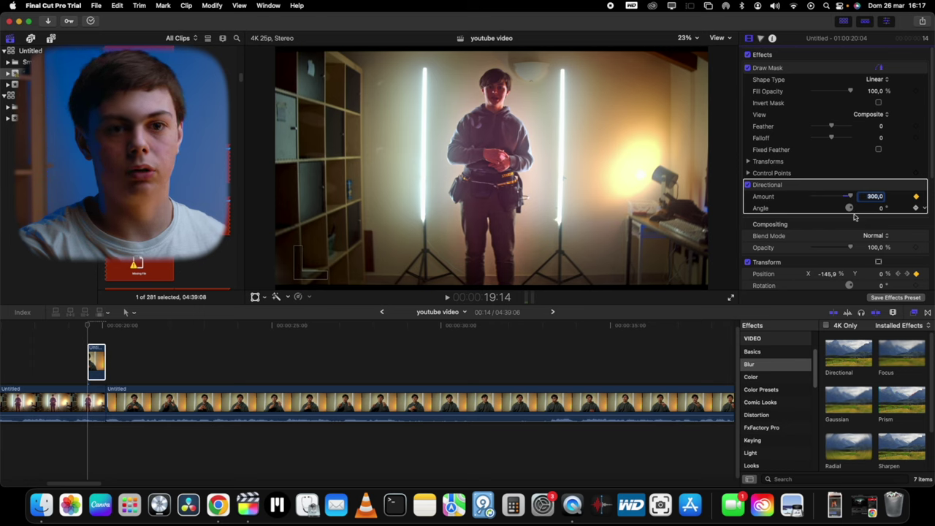
left_click(881, 209)
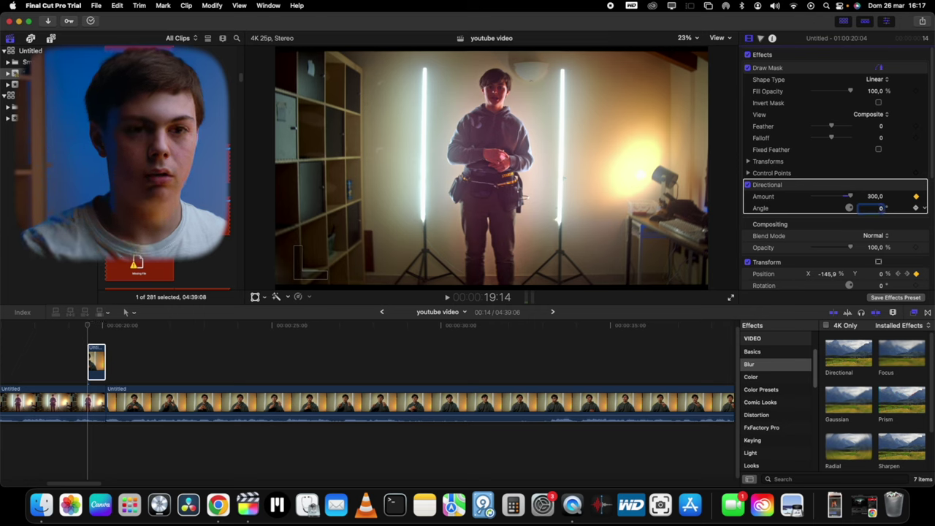
type("6,0")
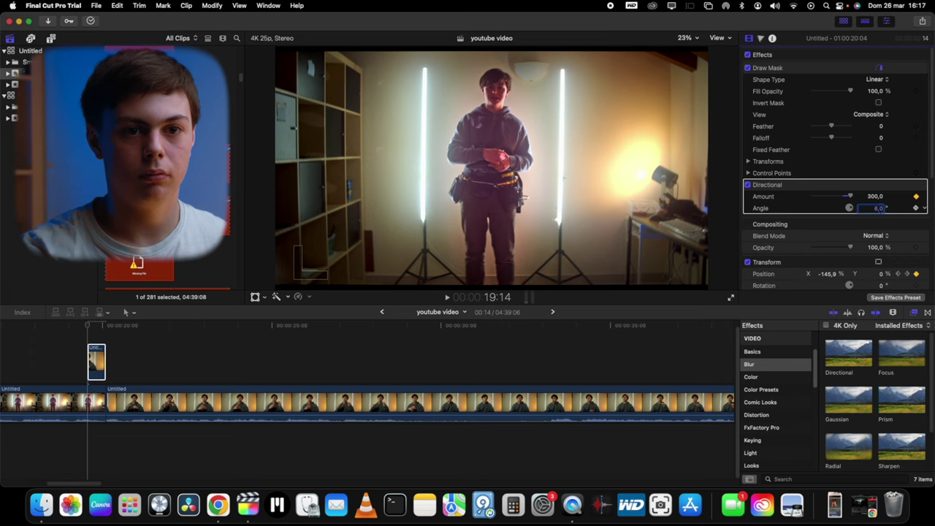
key("Return")
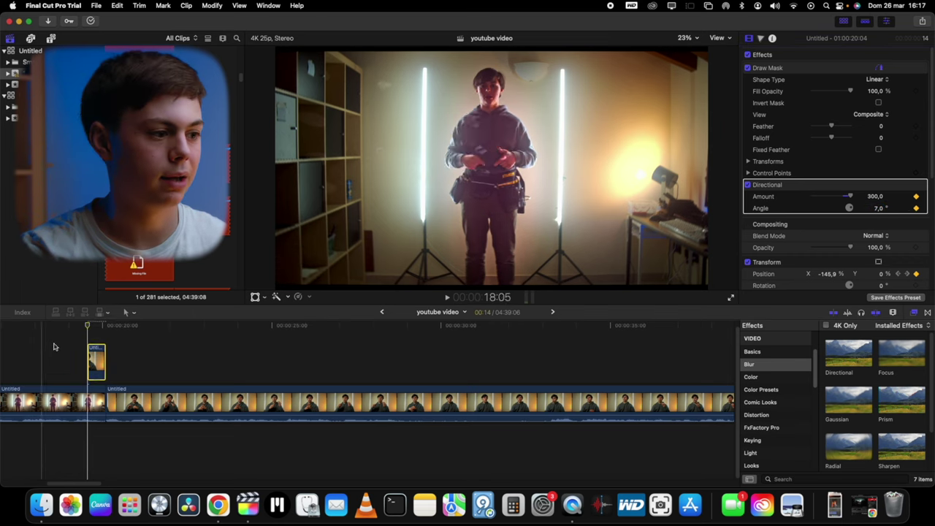
Play back the slide-in from 19:14 to check the Directional blur
mouse_move(92, 328)
left_mouse_down()
mouse_move(106, 330)
mouse_move(92, 330)
left_mouse_up()
key("space")
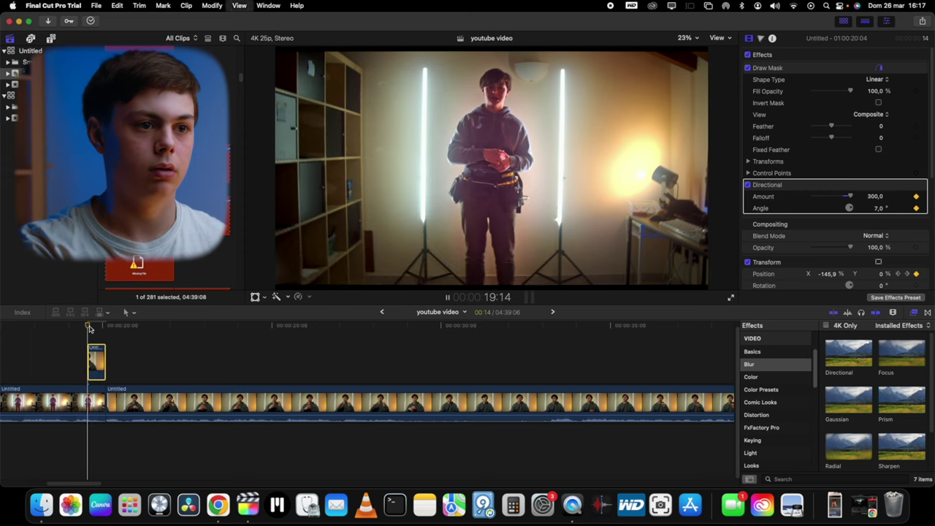
key("space")
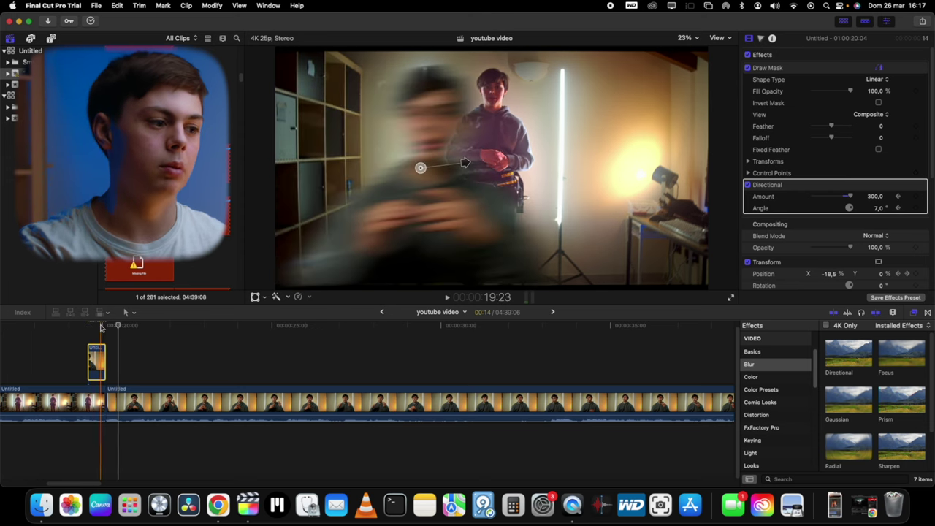
Keyframe the Directional blur on the freeze frame's last frame, 20:02, with amount 0 and angle 0°
left_click(102, 328)
key("Right")
key("Right")
key("Right")
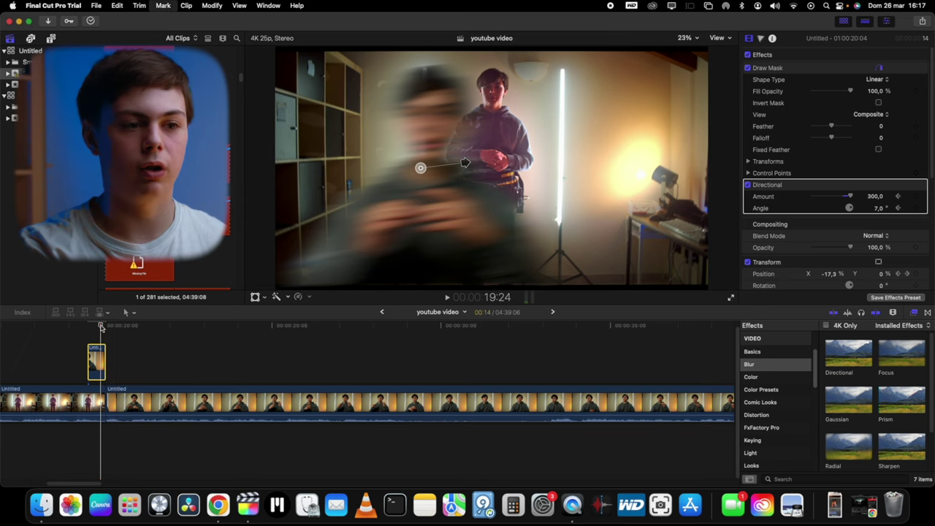
key("Right")
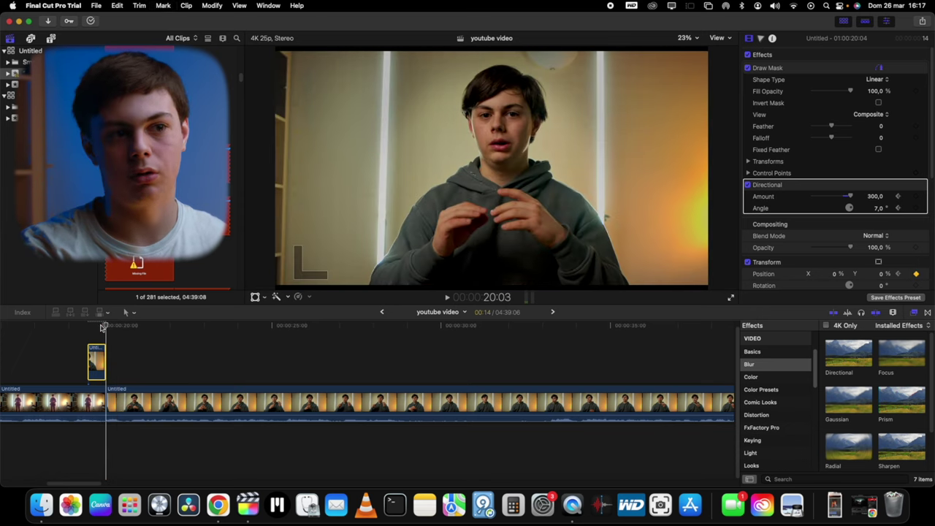
left_click(916, 208)
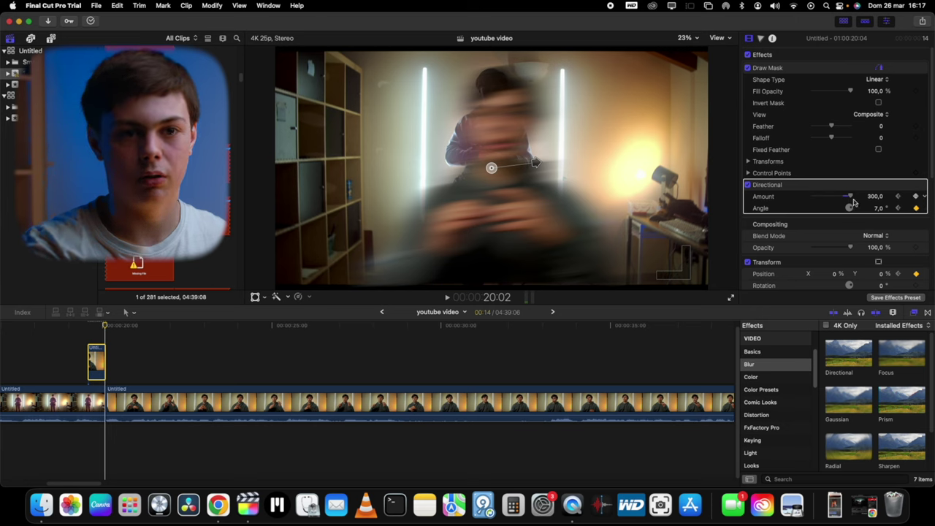
left_click_drag(851, 198, 812, 197)
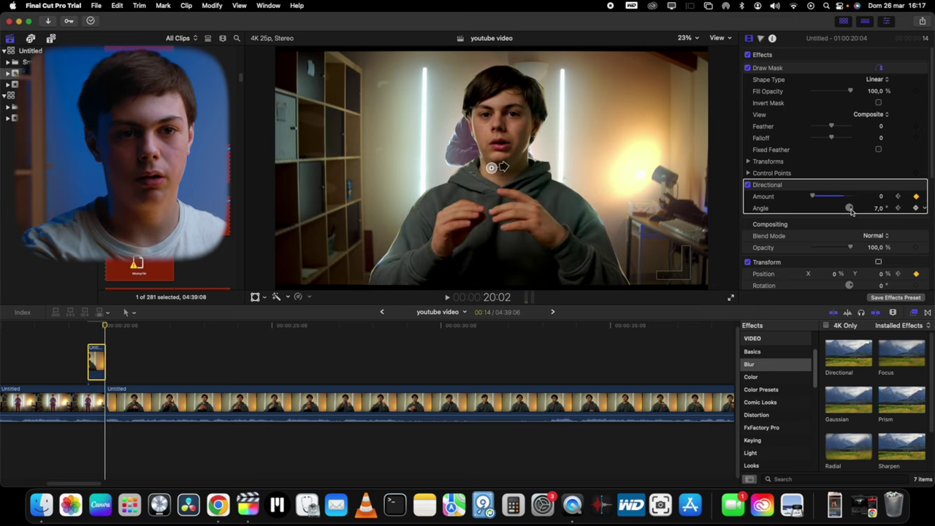
left_click_drag(850, 209, 879, 219)
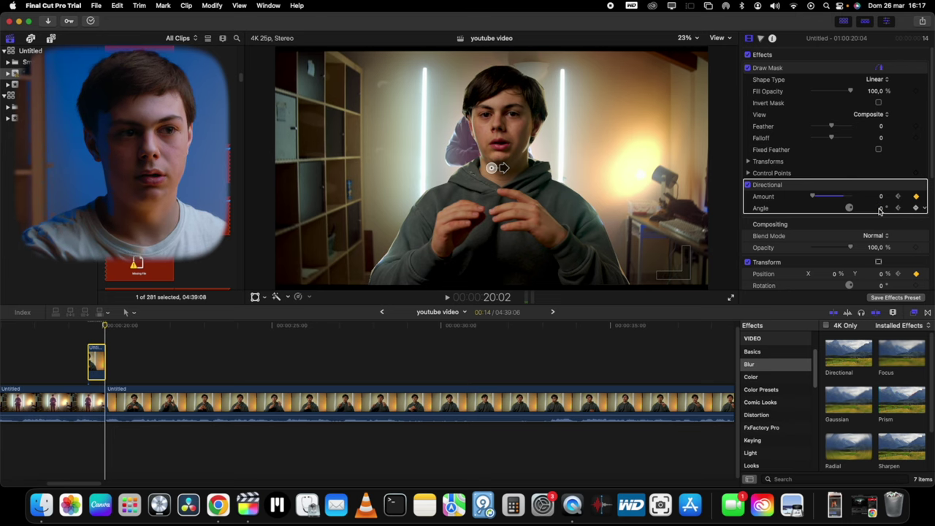
Play back the transition from 19:14 to check the freeze frame with both Directional blur keyframes
left_click(86, 327)
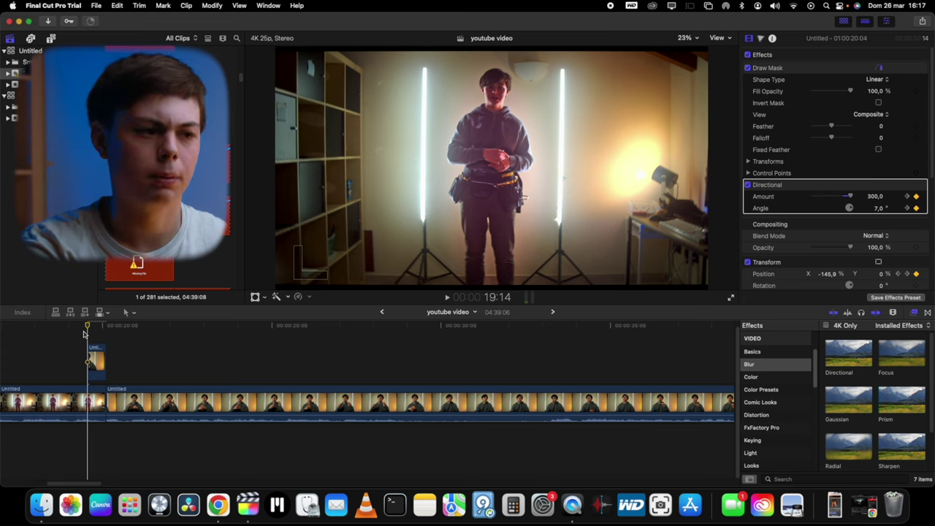
key("space")
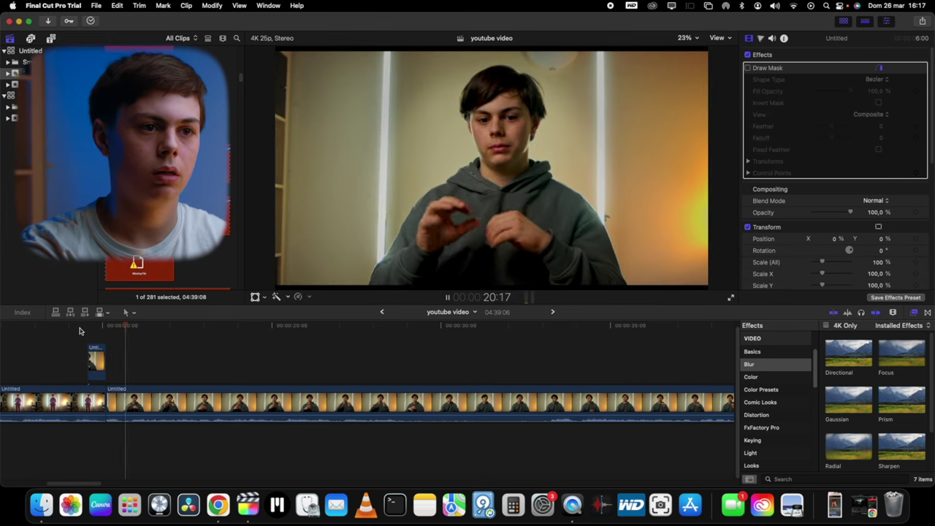
key("space")
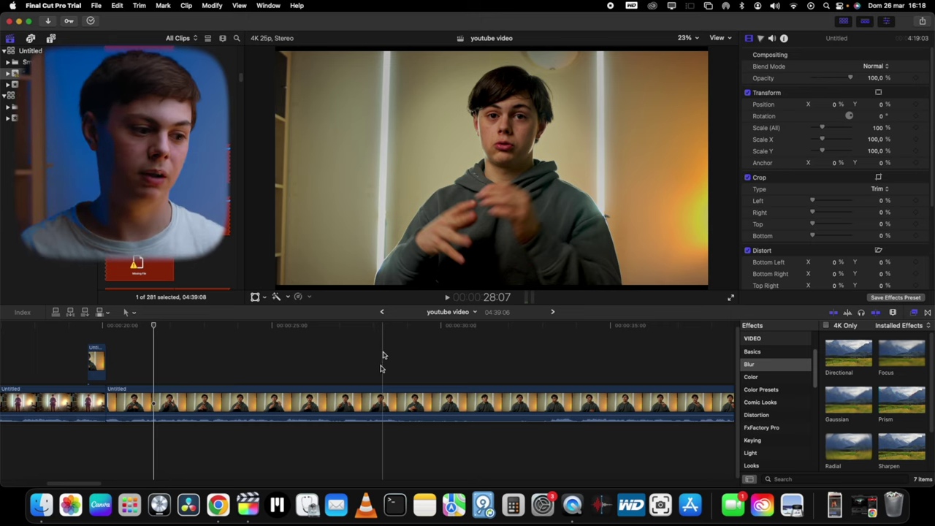
Switch to Chrome, close the empty tab and open the LA VIE 5 project from the Runway projects list
left_click(218, 504)
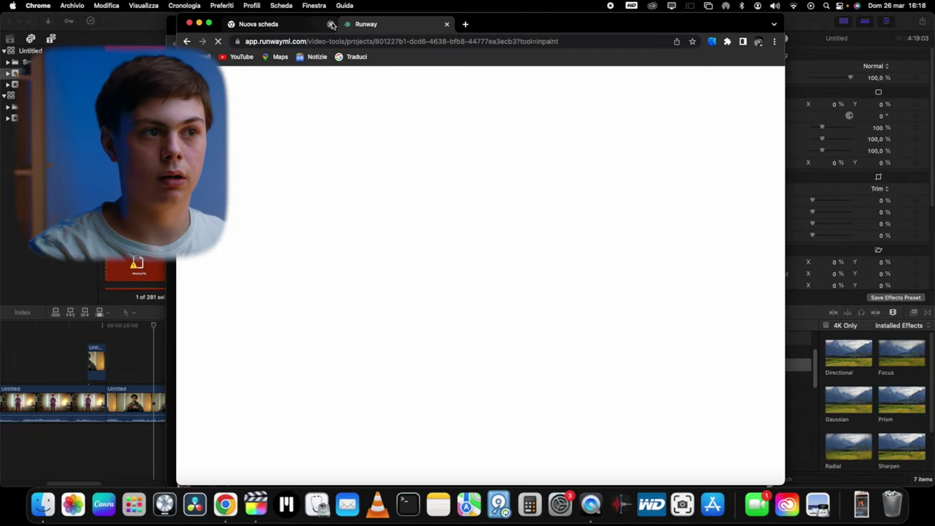
left_click(330, 24)
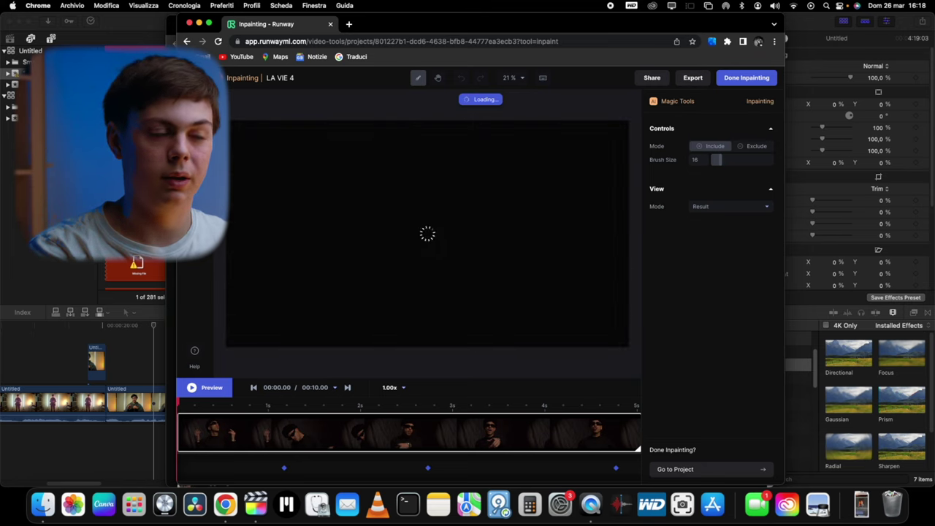
left_click(195, 77)
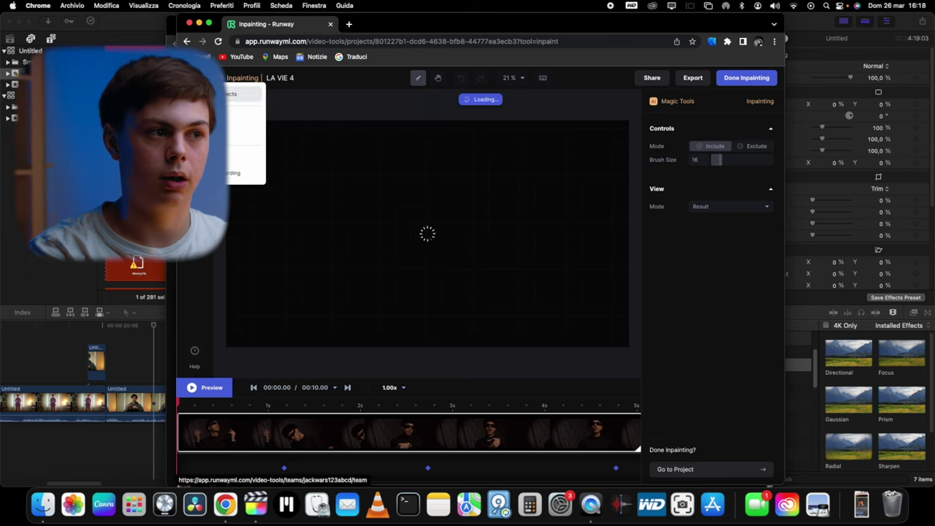
left_click(215, 94)
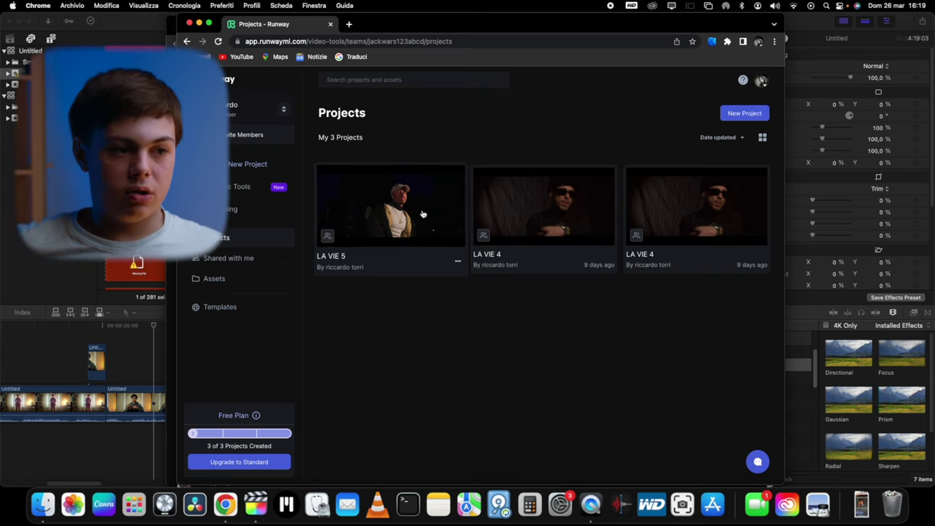
left_click(422, 214)
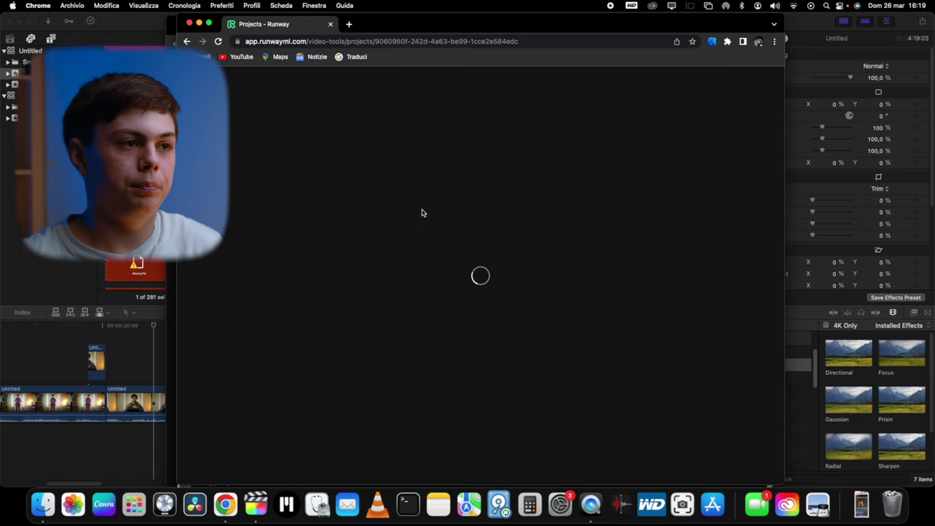
Scrub through the LA VIE 5 timeline to examine the subject's cutout on the green background
left_click_drag(194, 369, 283, 374)
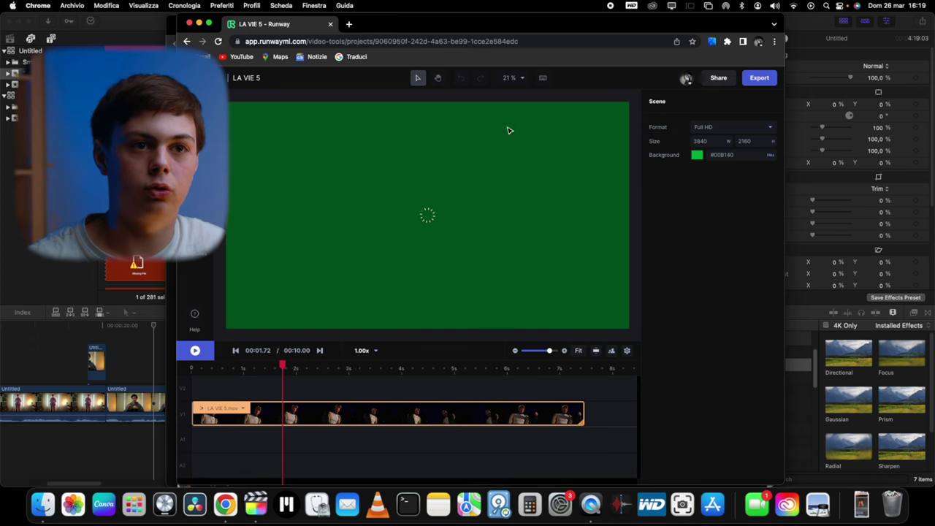
left_click_drag(285, 365, 329, 371)
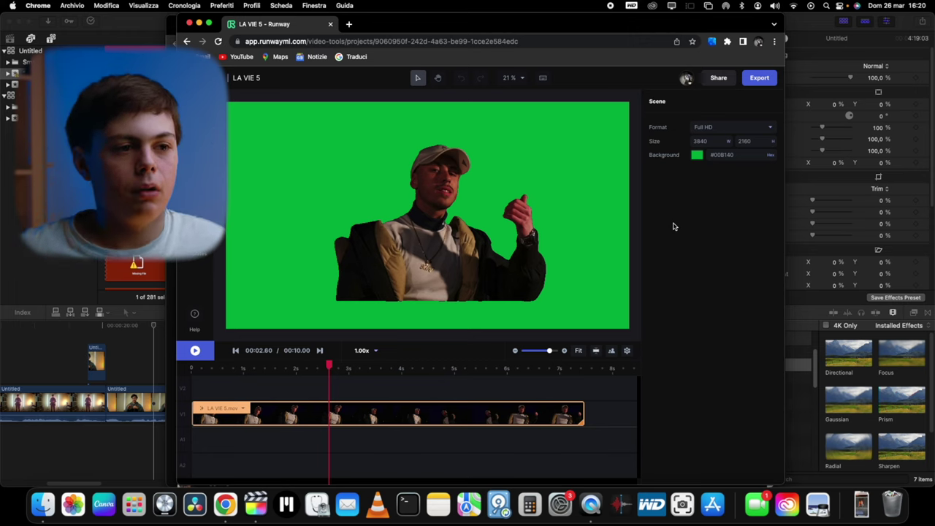
left_click_drag(328, 366, 339, 365)
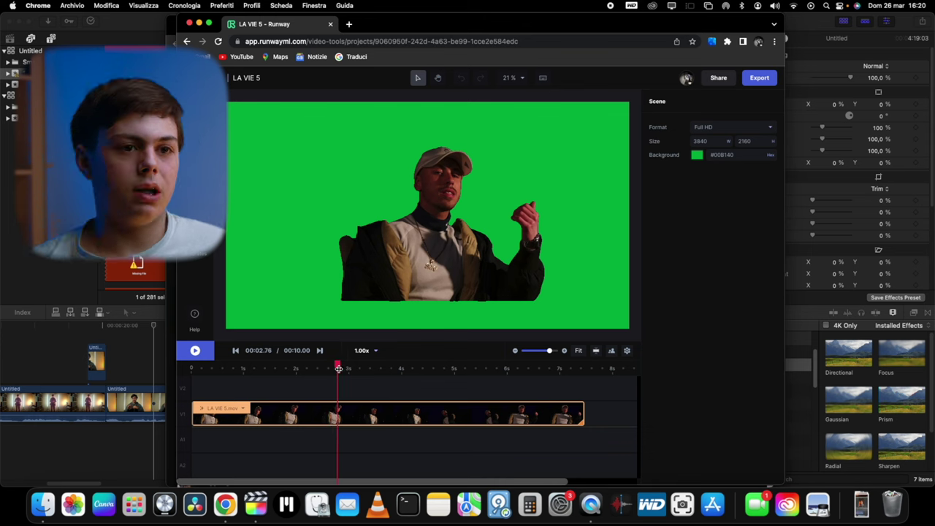
Export the LA VIE 5 green-screen project as a 720p MP4
left_click(713, 78)
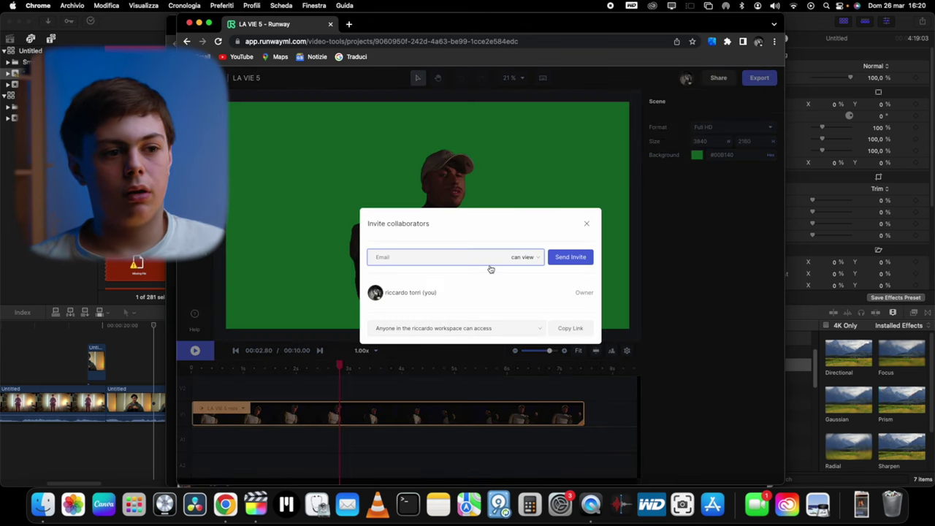
left_click(587, 224)
left_click(754, 82)
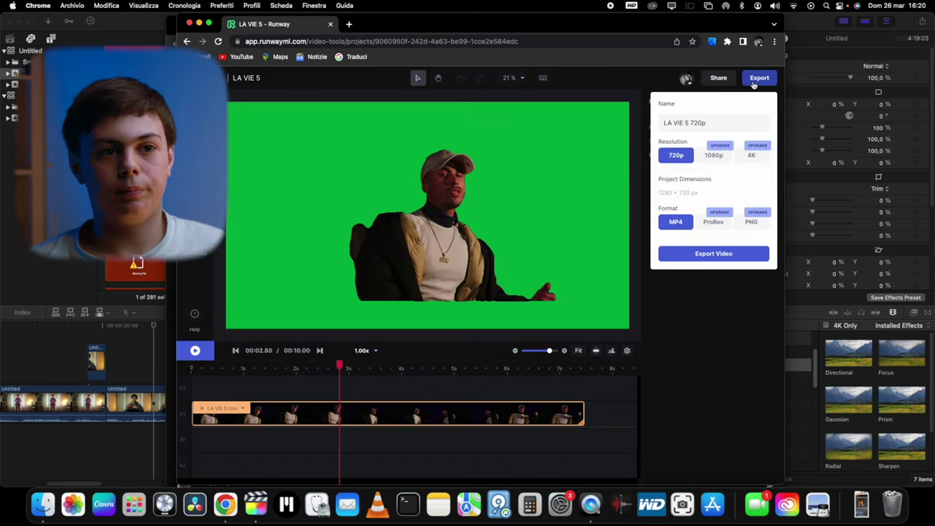
left_click(708, 252)
Download Green Screen - LA VIE 4 720p.mp4 from the Runway assets
left_click(213, 278)
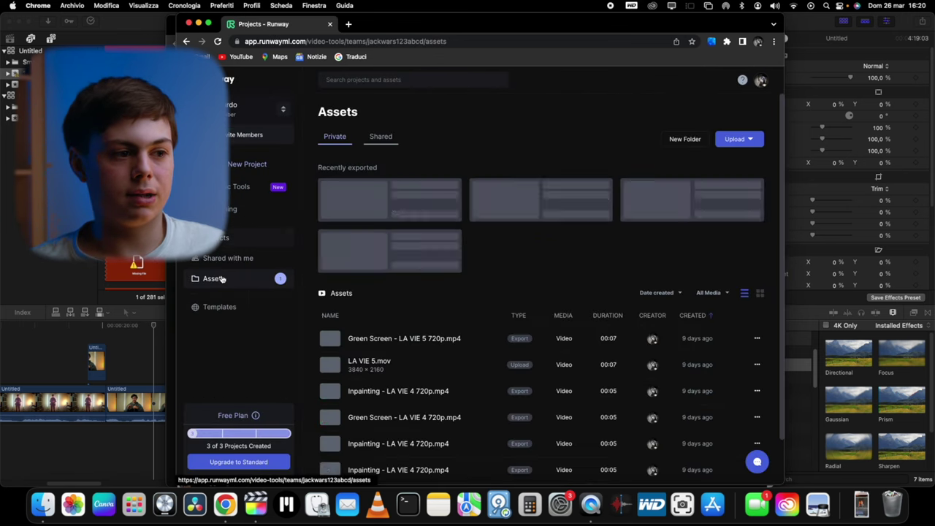
scroll(431, 374, "down", 2)
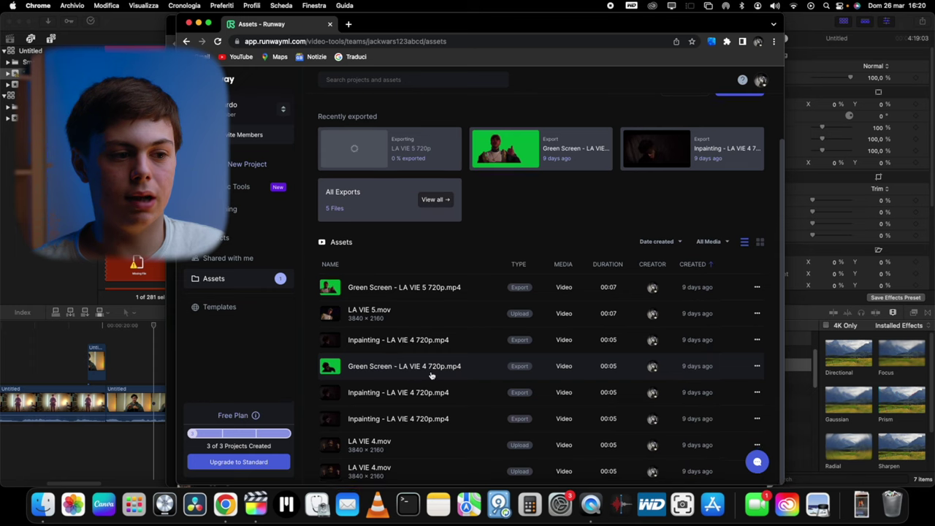
left_click(757, 367)
left_click(693, 384)
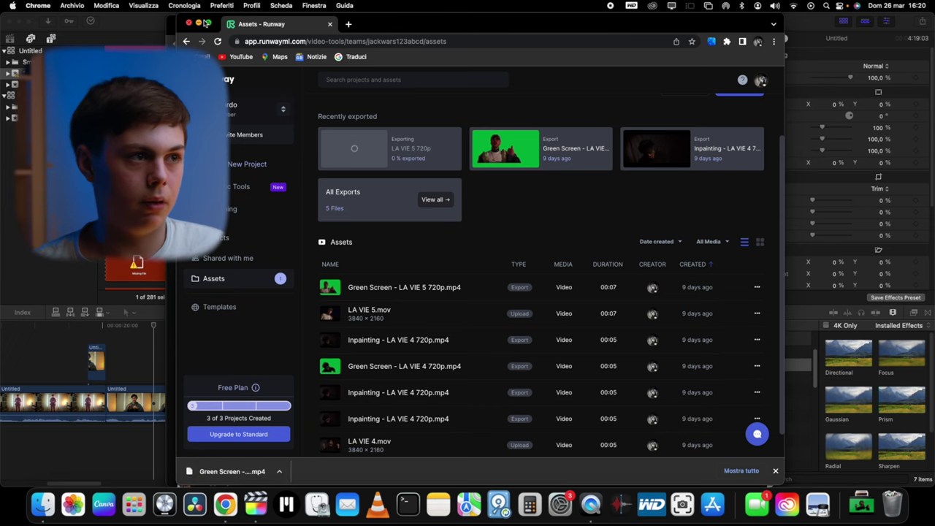
Clear the browser windows away from Final Cut Pro and place the downloaded green-screen clip above the main clip, starting just before 21:13
left_click_drag(381, 27, 690, 27)
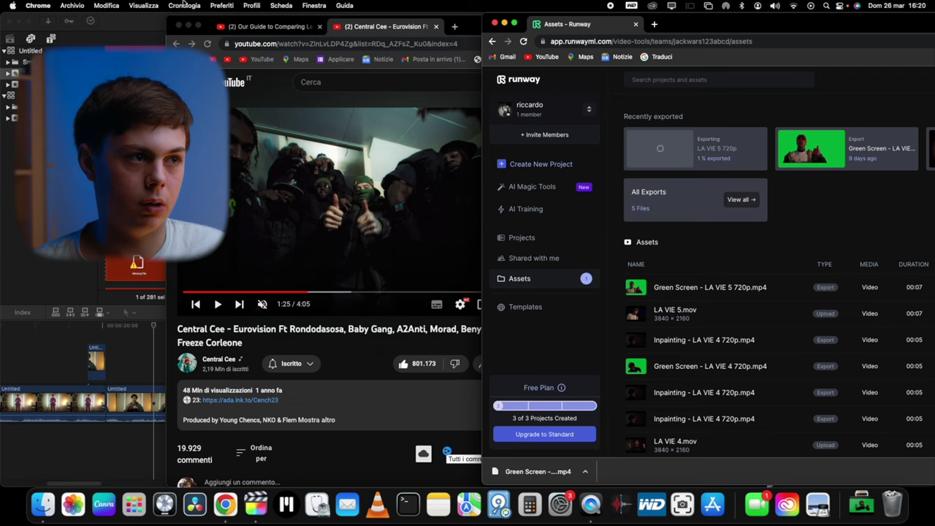
left_click(188, 25)
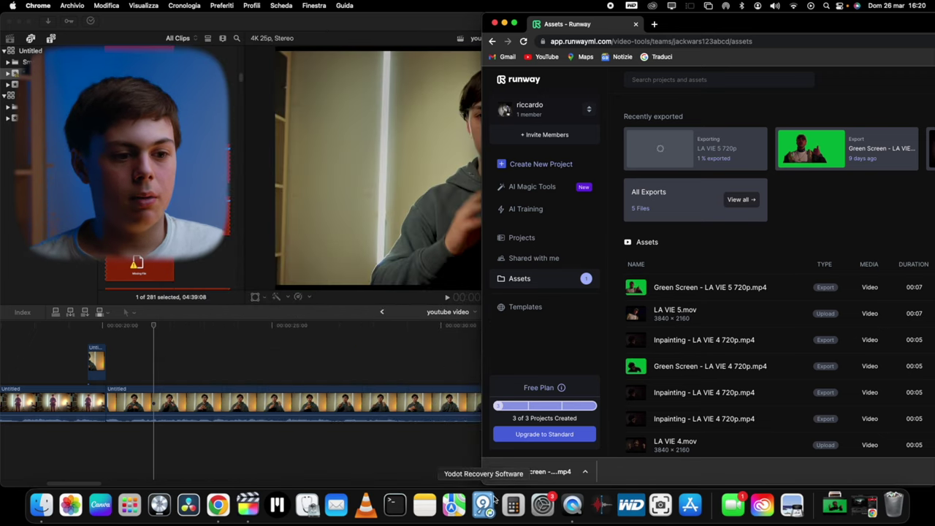
left_click_drag(537, 471, 148, 351)
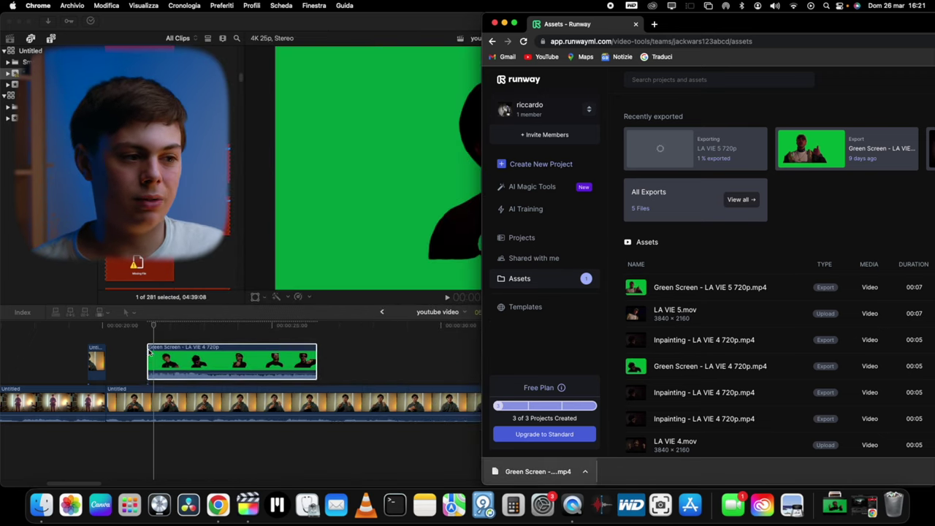
left_click(505, 24)
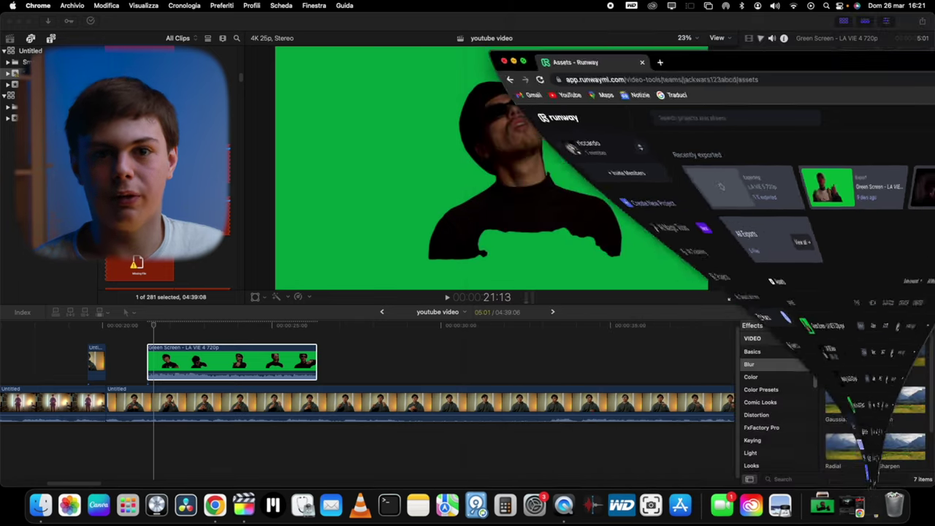
Apply the Keyer effect to the green-screen clip, previewing it at 24:00
left_click_drag(153, 325, 240, 340)
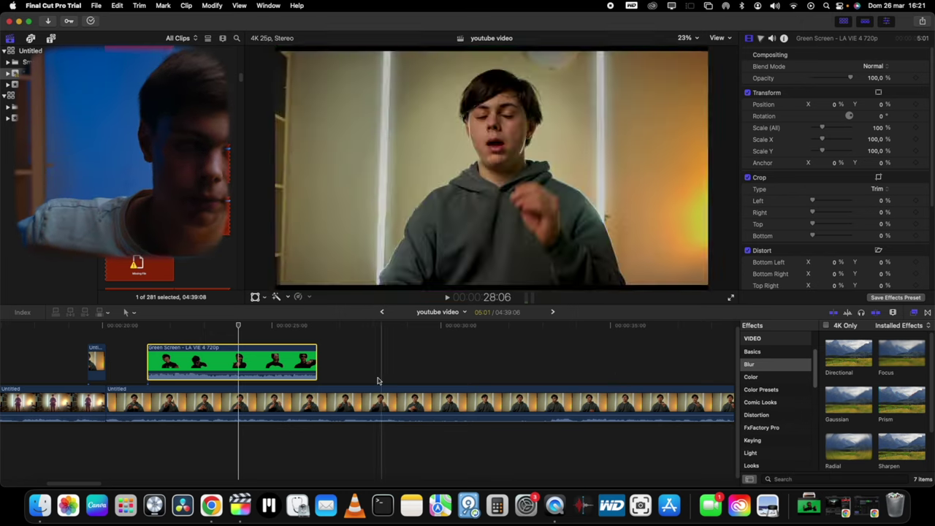
left_click(753, 440)
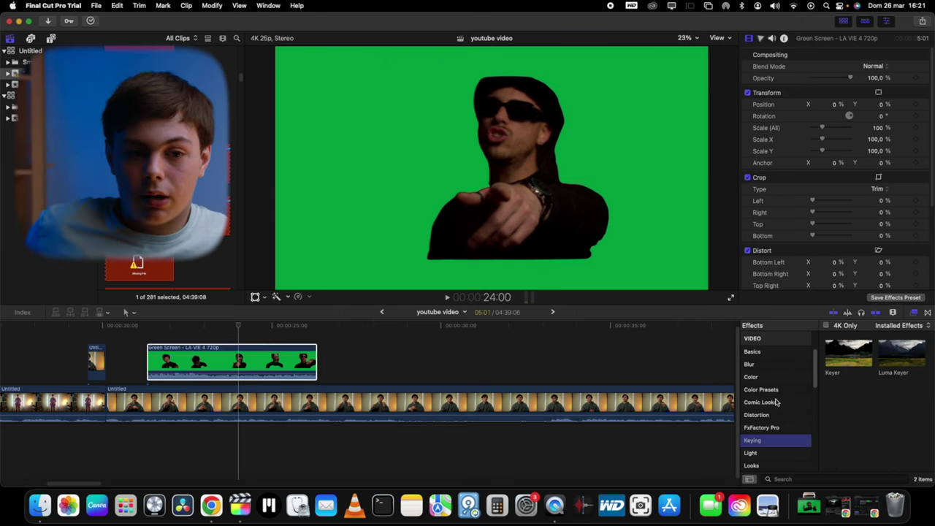
left_click_drag(859, 351, 272, 364)
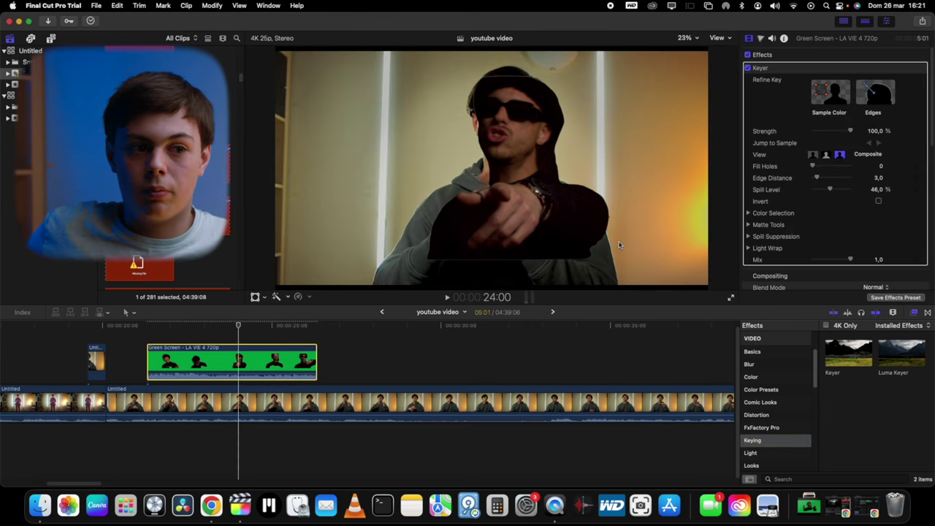
Refine the Keyer by lowering the Spill Contrast white point to black, the matte Levels white point to 0.77 and setting Shrink/Expand to 2.0
left_click_drag(812, 166, 779, 168)
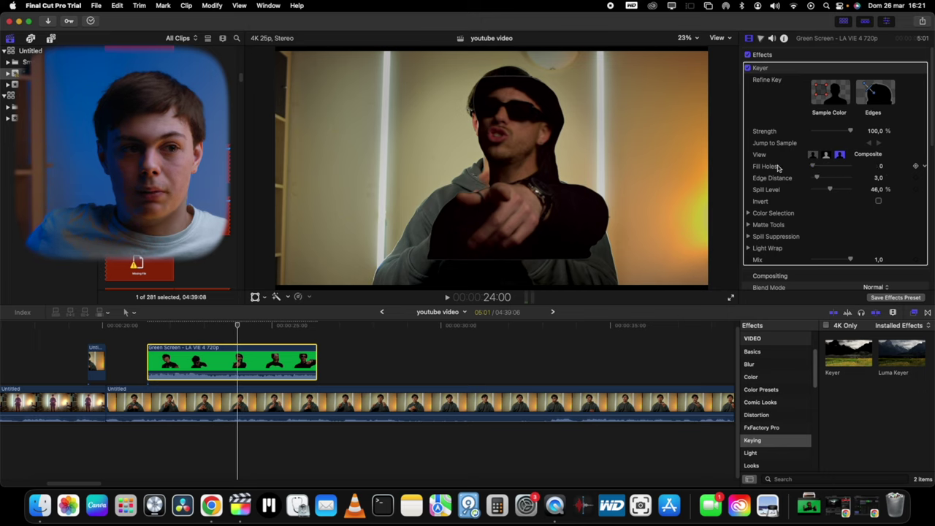
left_click(748, 238)
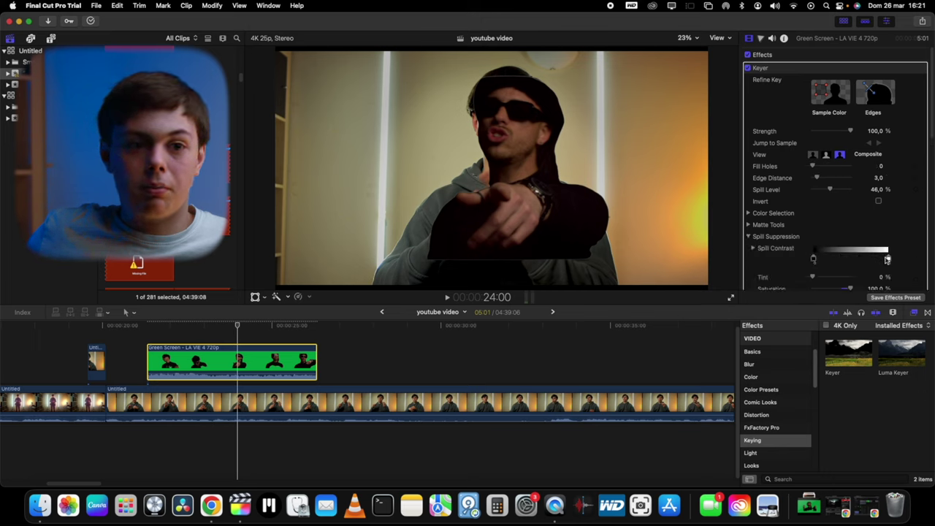
left_click_drag(855, 259, 779, 270)
scroll(785, 269, "down", 3)
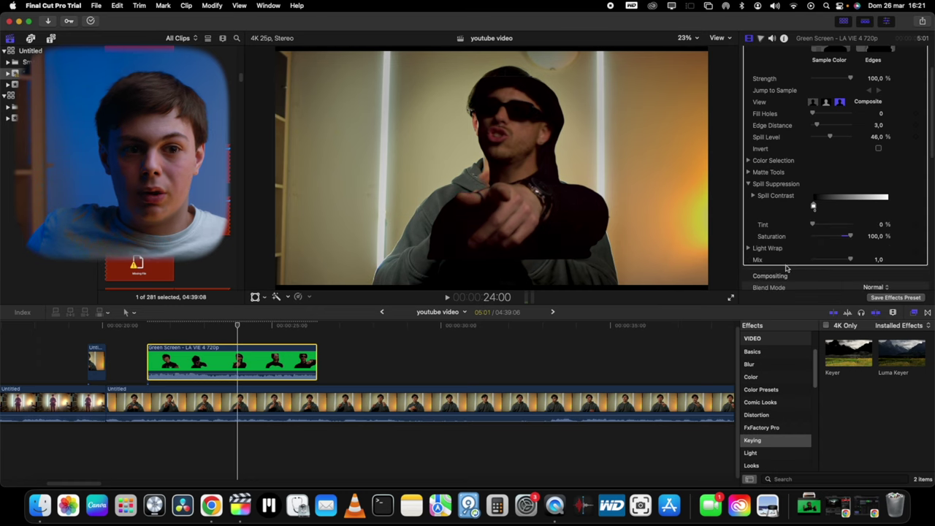
left_click(747, 172)
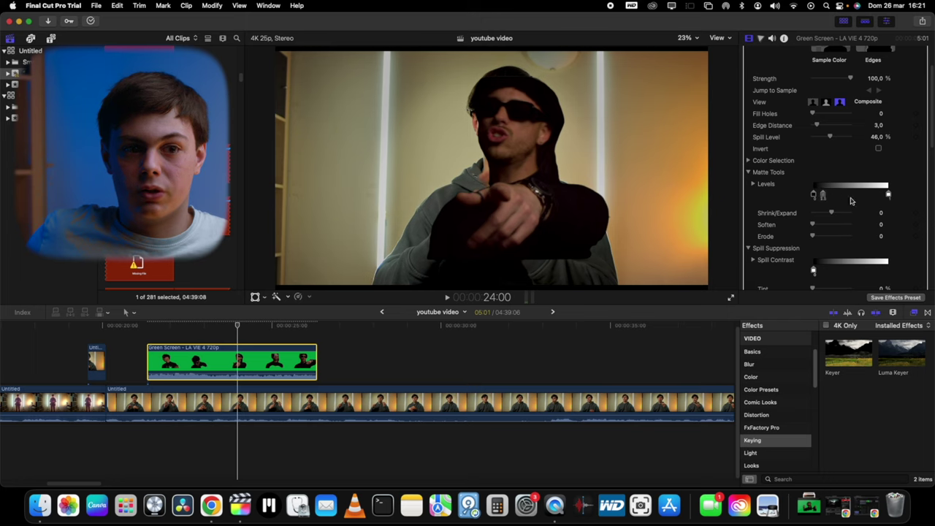
left_click_drag(888, 198, 836, 221)
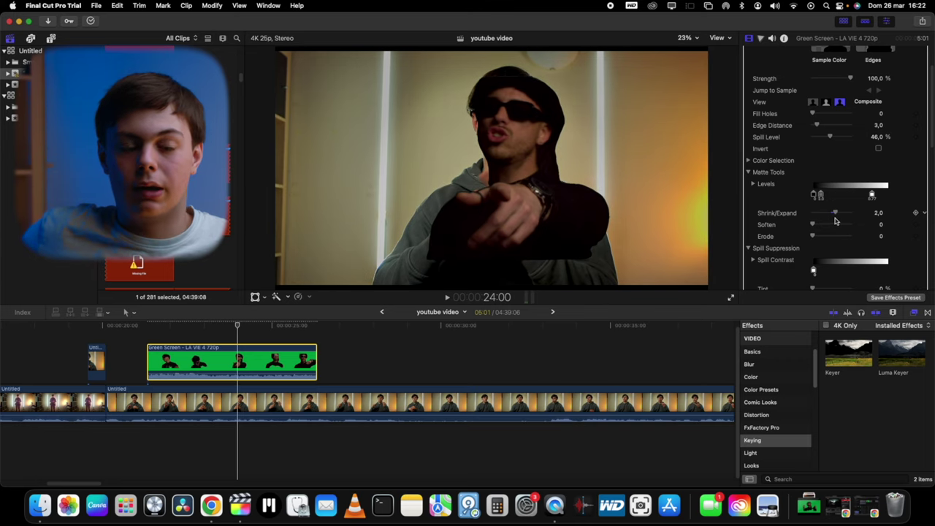
Scrub through the keyed clip to check its edges and stack a second copy of the green-screen clip on it
left_click(228, 327)
left_click_drag(228, 326, 192, 327)
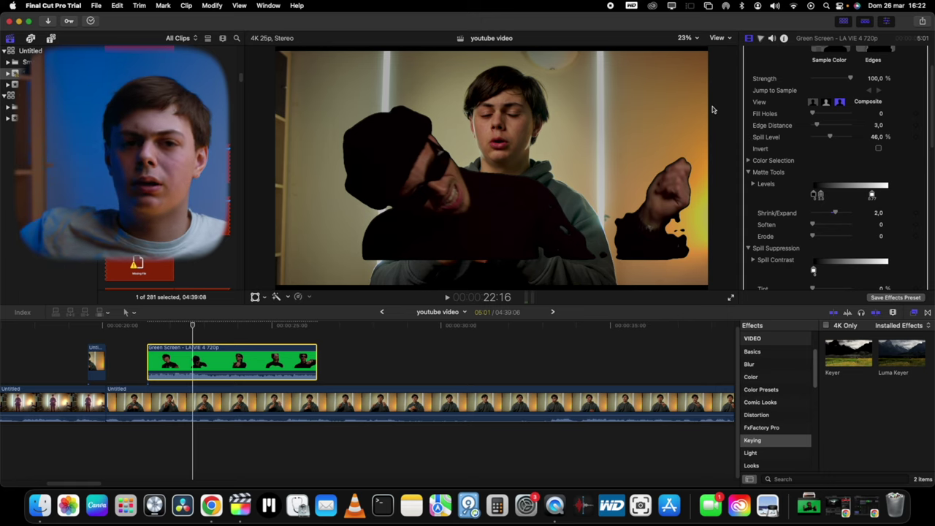
left_click_drag(192, 332, 274, 363)
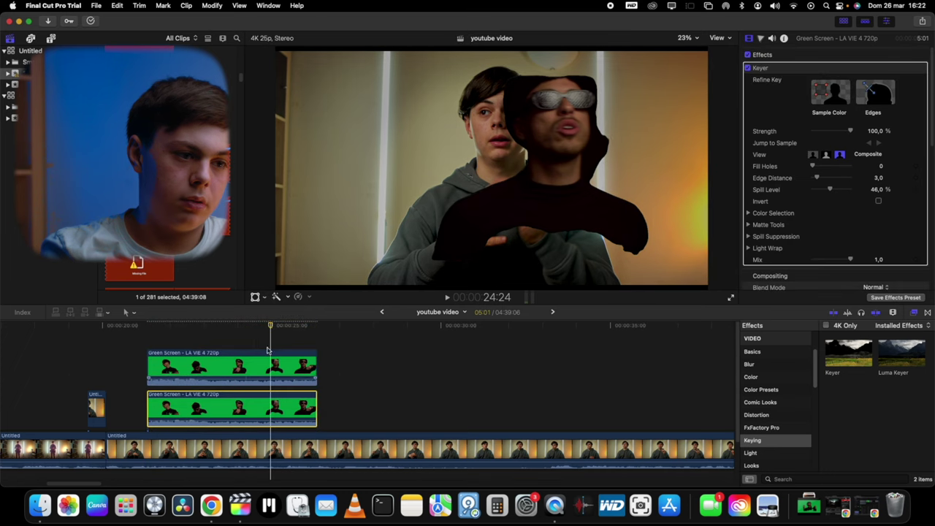
Try deleting the main clip beneath the stacked green-screen clips and undo the deletion
left_click(247, 443)
key("Delete")
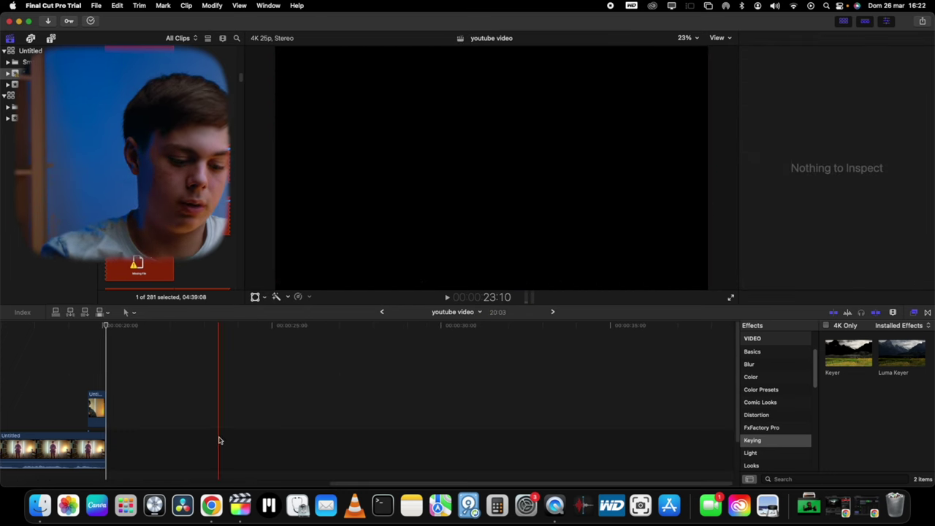
key("super+z")
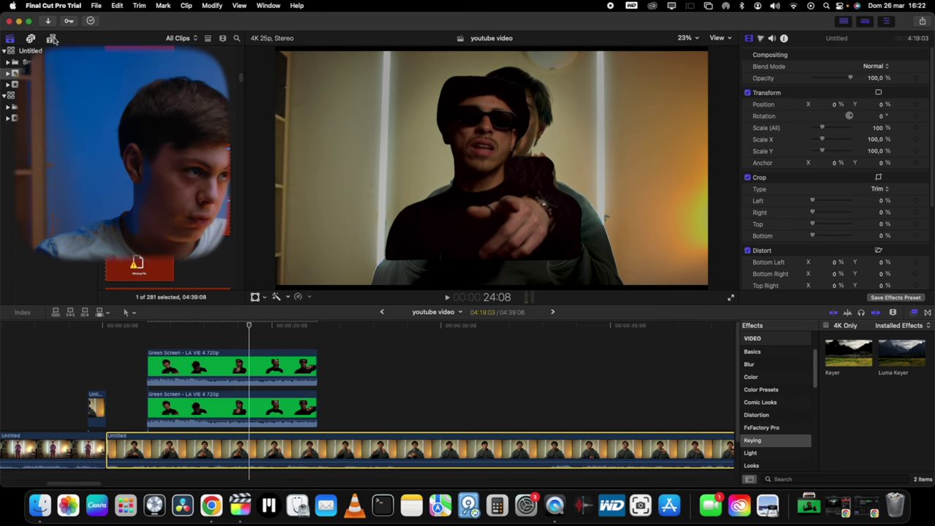
Place the black Custom generator beneath the stacked green-screen clips and trim it to end where they end
left_click(51, 39)
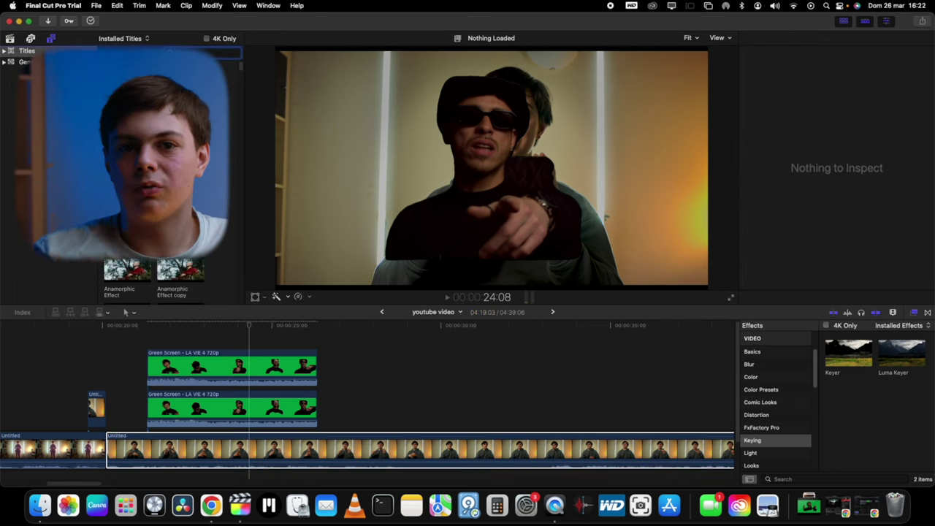
scroll(170, 183, "down", 5)
scroll(169, 183, "down", 8)
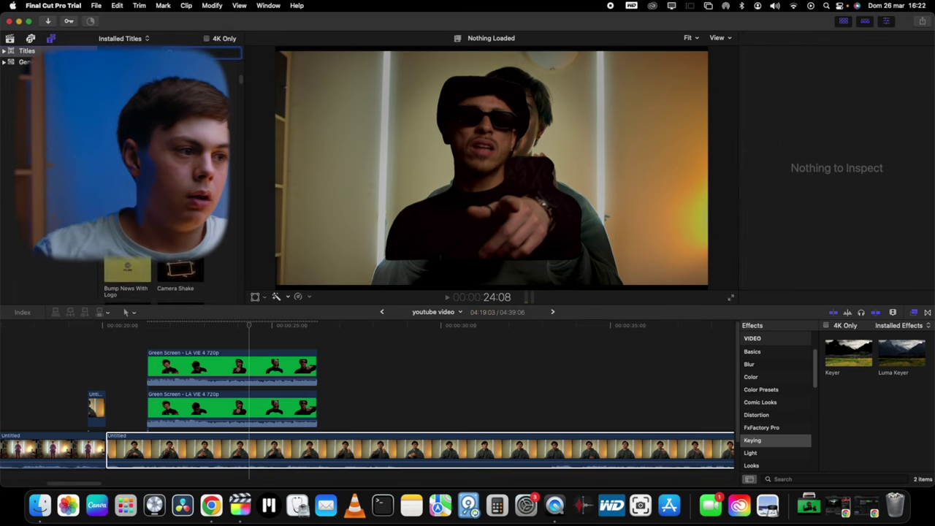
scroll(153, 288, "down", 10)
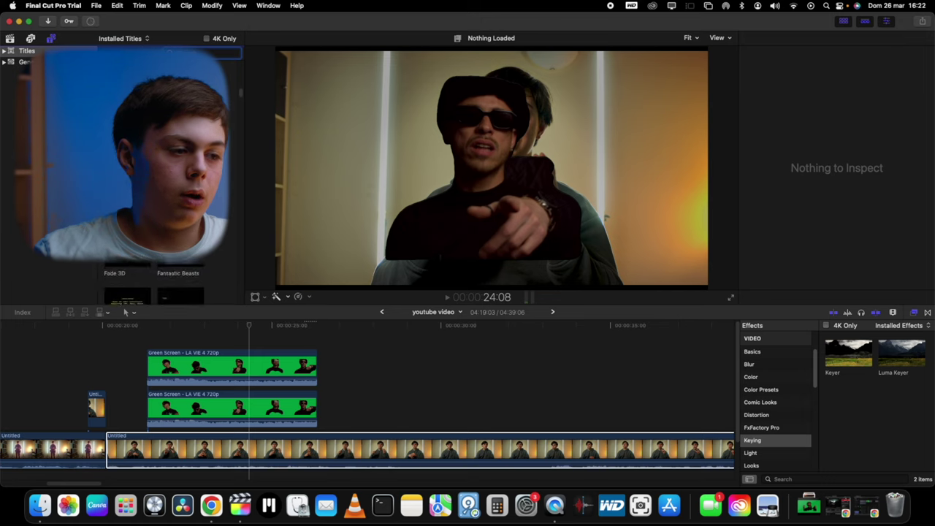
scroll(154, 285, "down", 10)
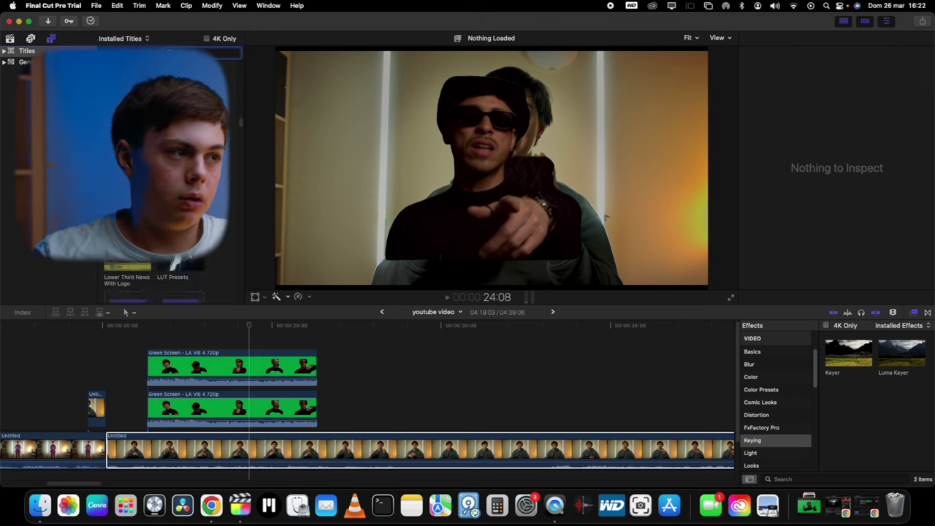
left_click(30, 62)
left_click_drag(180, 222, 149, 432)
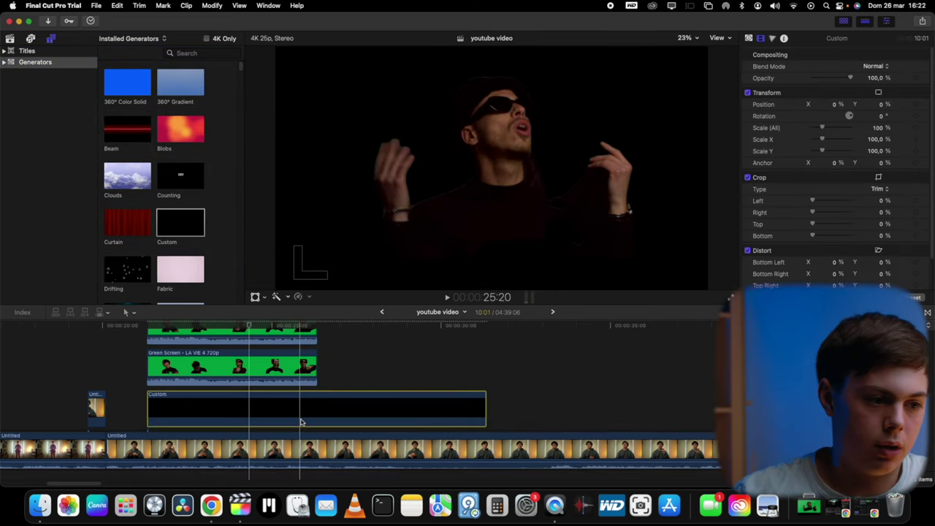
key("super+b")
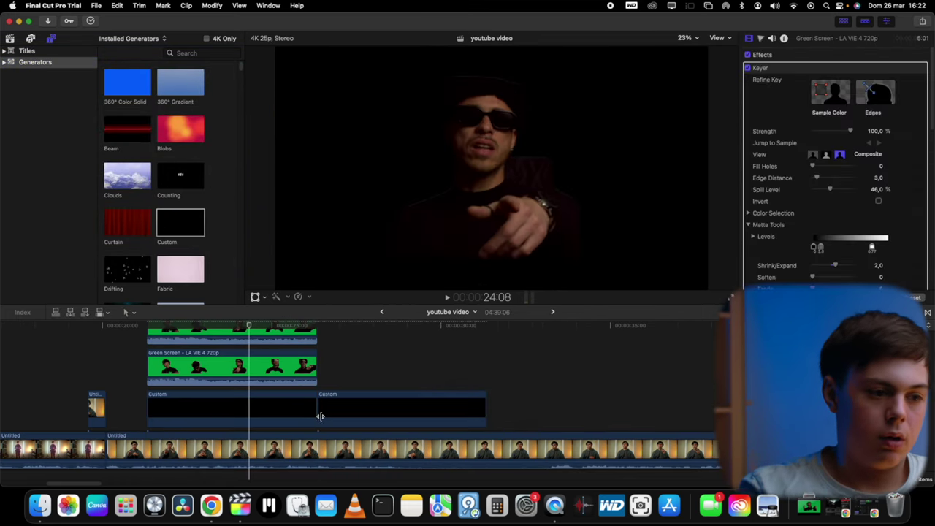
left_click(351, 417)
key("Delete")
Move the playhead to the start of the green-screen clips at 21:08 and select the lower copy
left_click(165, 326)
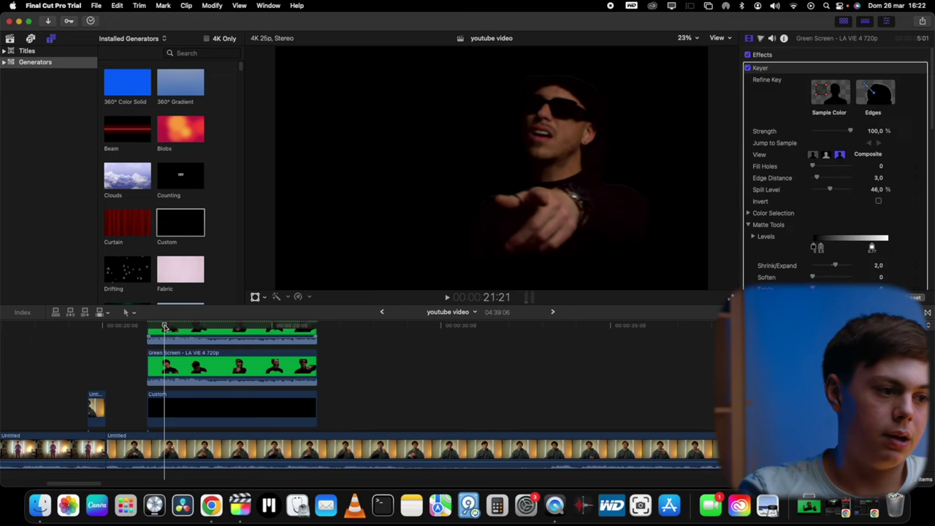
scroll(165, 332, "up", 2)
left_click_drag(165, 332, 148, 325)
left_click(160, 409)
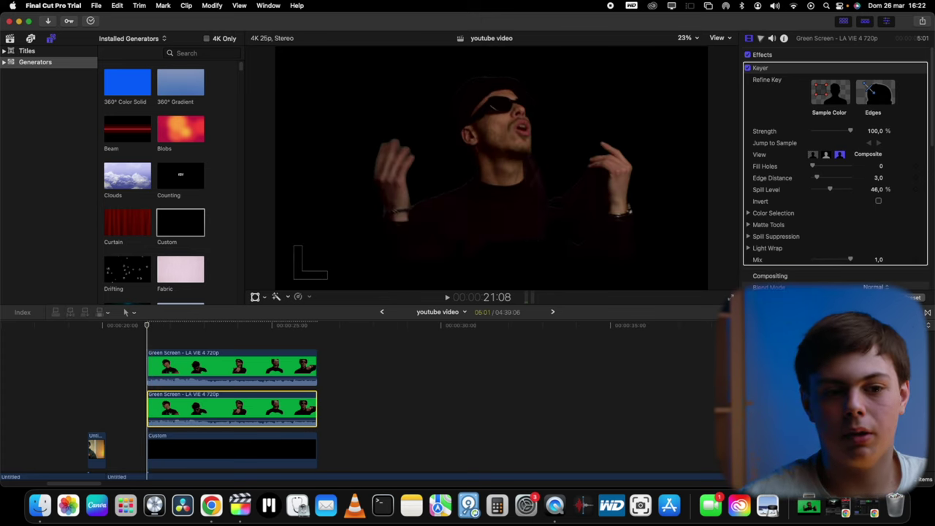
Look through the Distortion and Stylize video effects for one that repeats the lower green-screen clip
key("super+5")
left_click(764, 414)
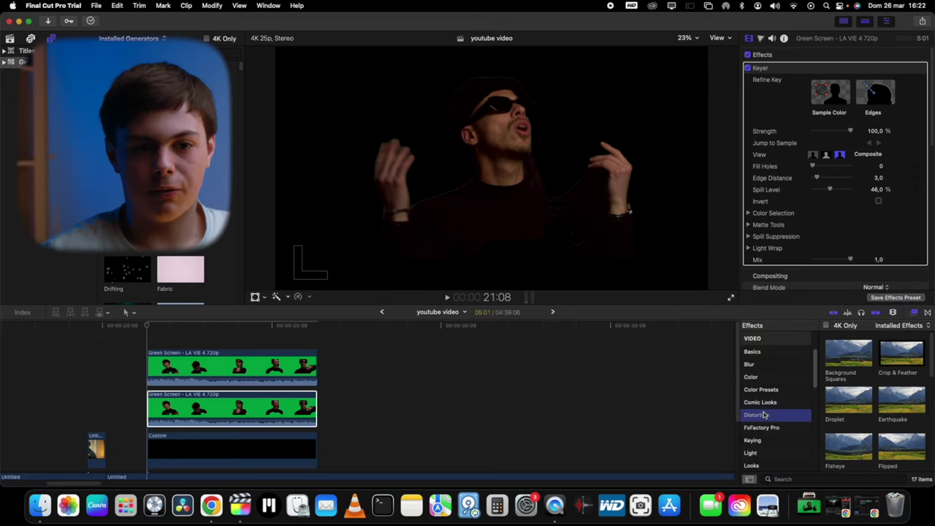
scroll(851, 423, "down", 4)
scroll(851, 424, "down", 3)
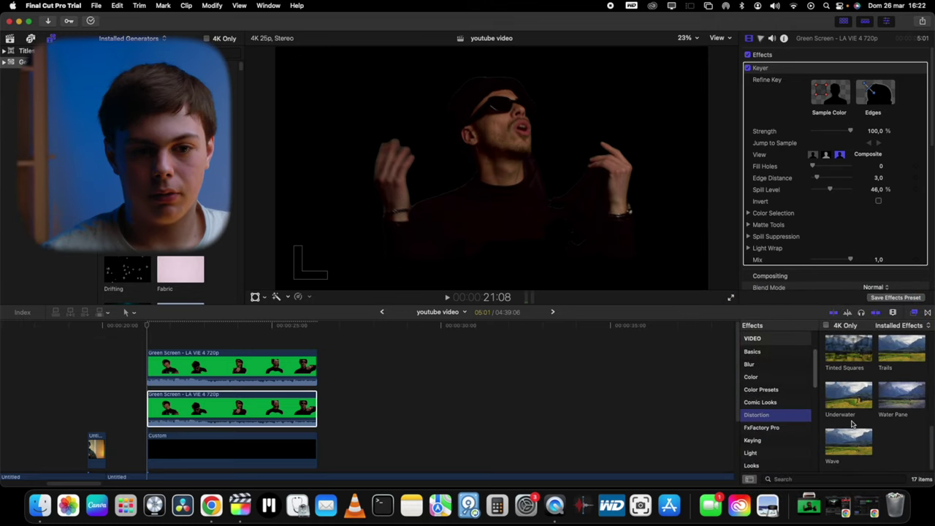
left_click(765, 439)
scroll(765, 438, "down", 3)
left_click(766, 437)
scroll(766, 436, "down", 3)
left_click(759, 415)
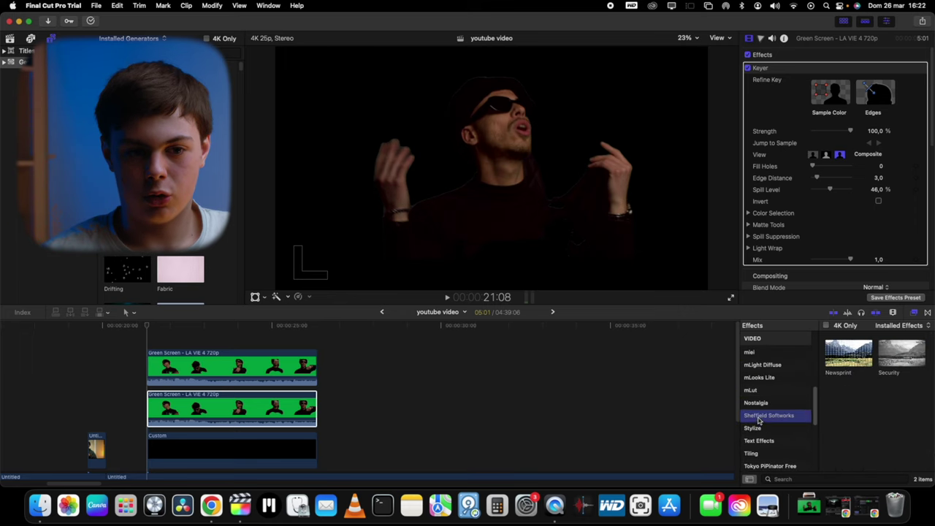
left_click(759, 429)
scroll(761, 430, "down", 2)
scroll(832, 428, "down", 5)
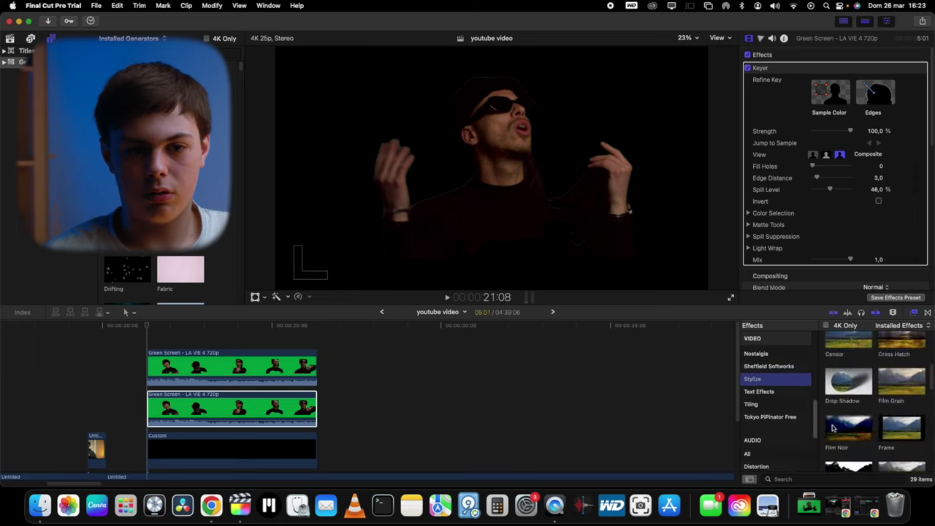
scroll(832, 428, "down", 3)
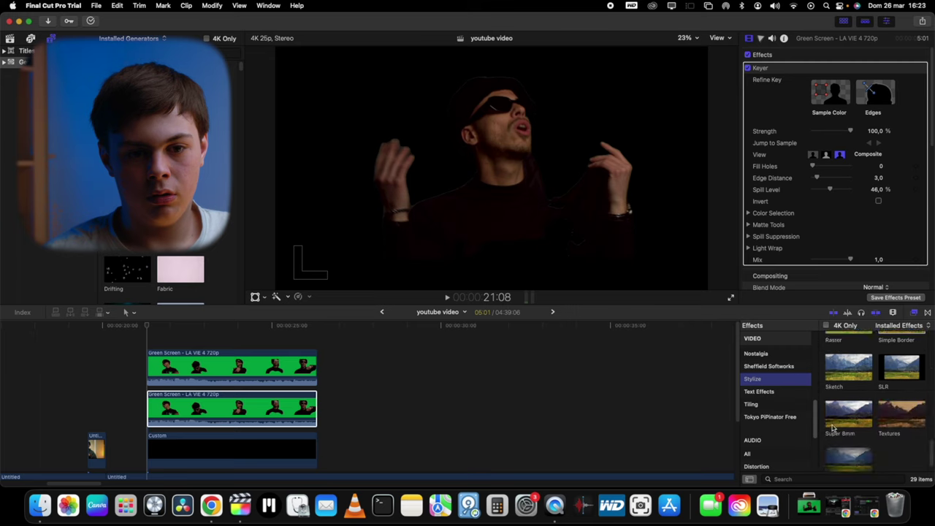
Apply the Tile effect to the lower green-screen clip and set its Amount to 18,66
left_click(761, 395)
left_click(762, 405)
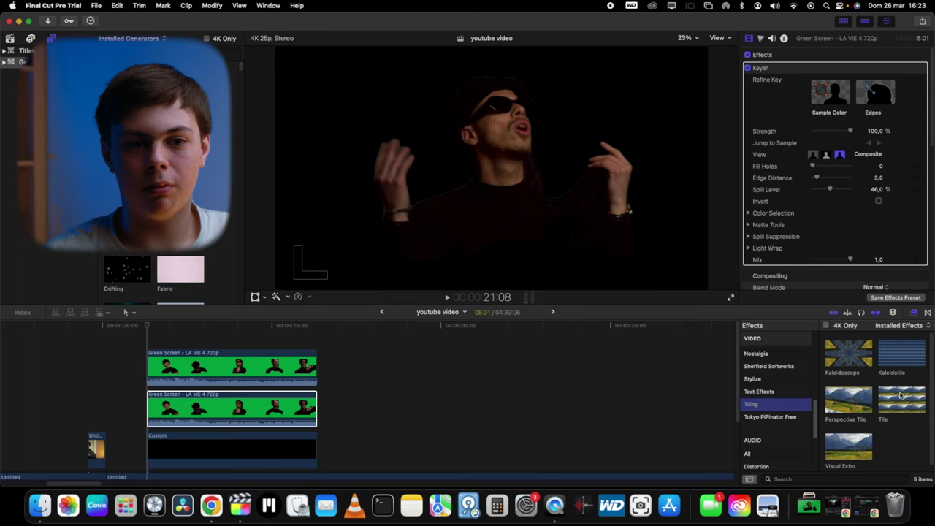
left_click_drag(728, 356, 192, 400)
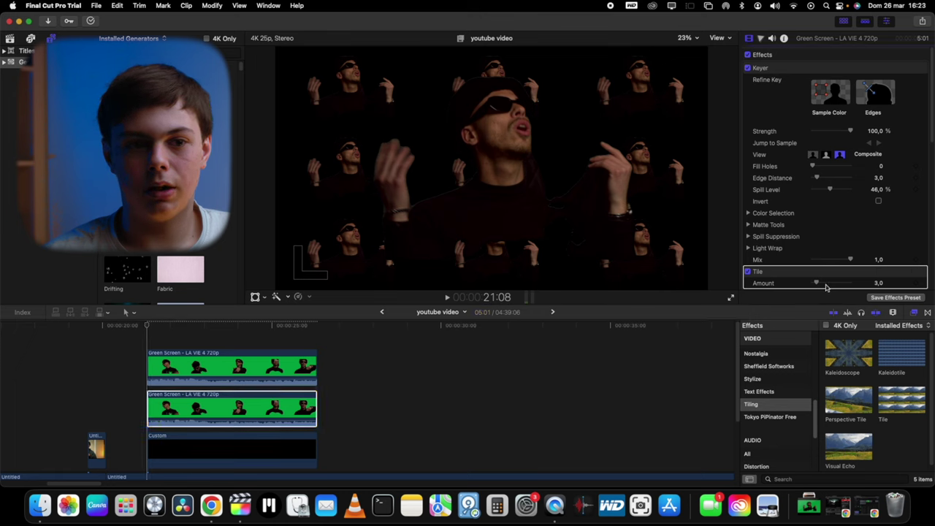
left_click_drag(819, 286, 848, 284)
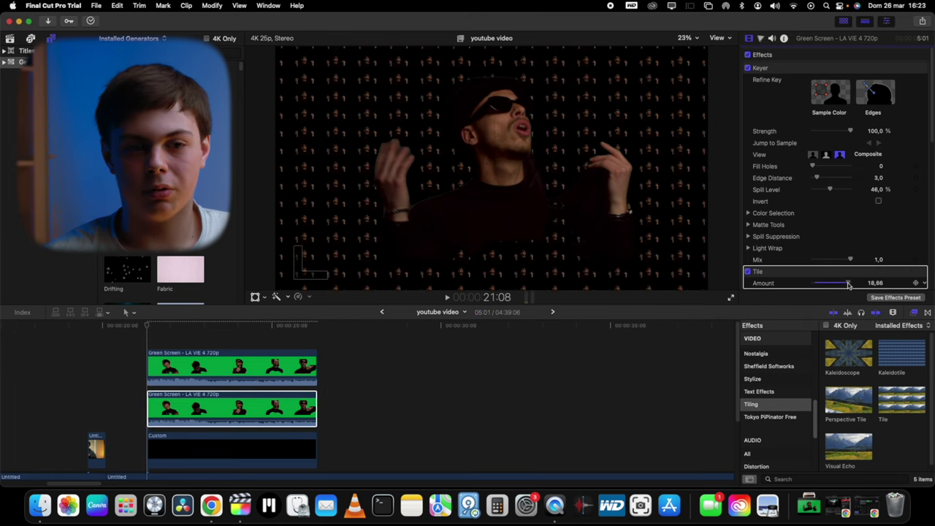
Keyframe the tiled clip's Scale at 400% and Position X at 355% at 21:08, and reduce the Tile Amount to 7,99
scroll(850, 246, "down", 5)
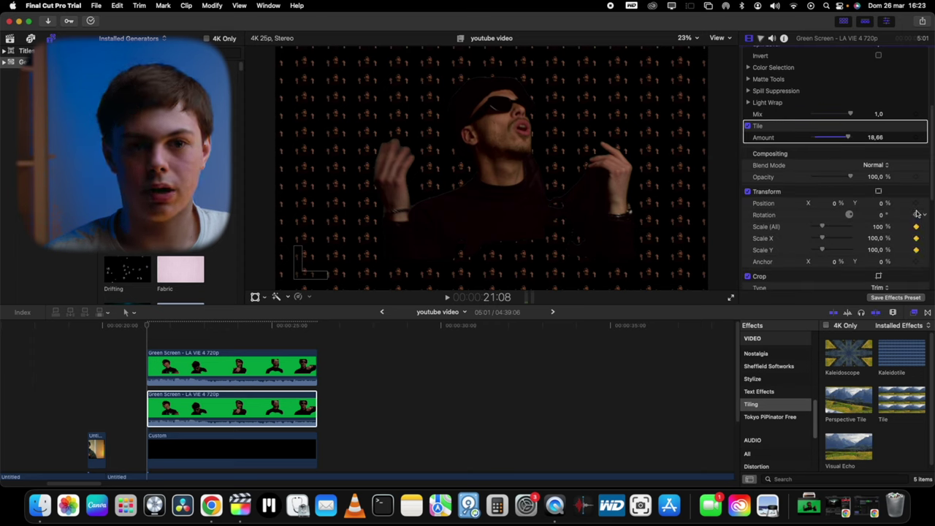
left_click_drag(821, 228, 859, 231)
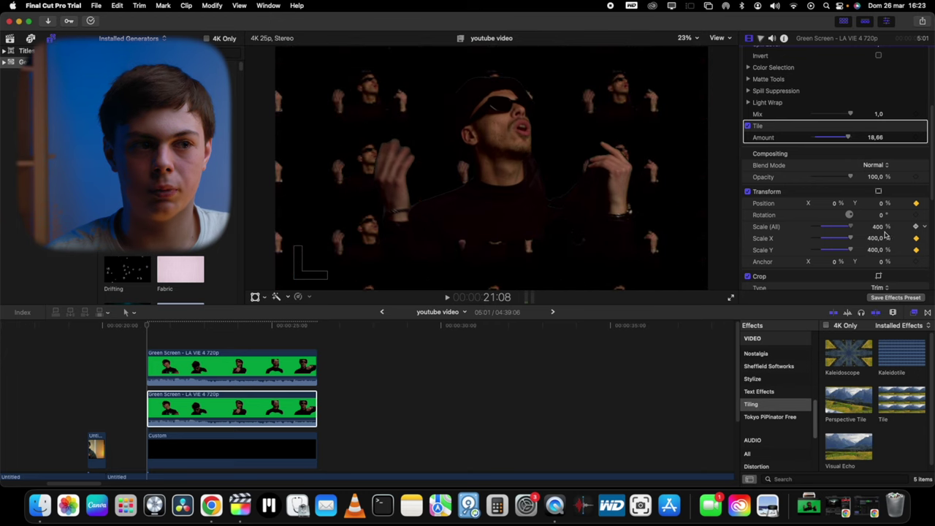
left_click(170, 408)
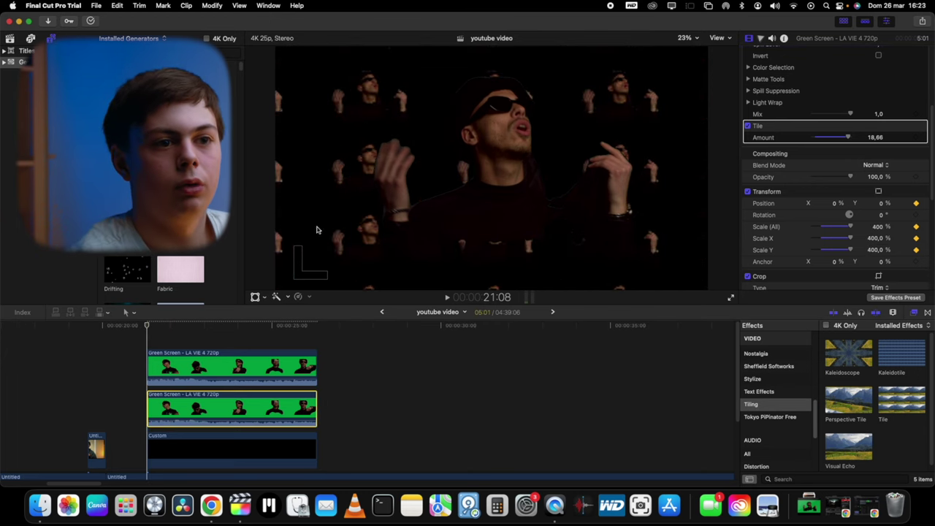
left_click_drag(848, 137, 835, 138)
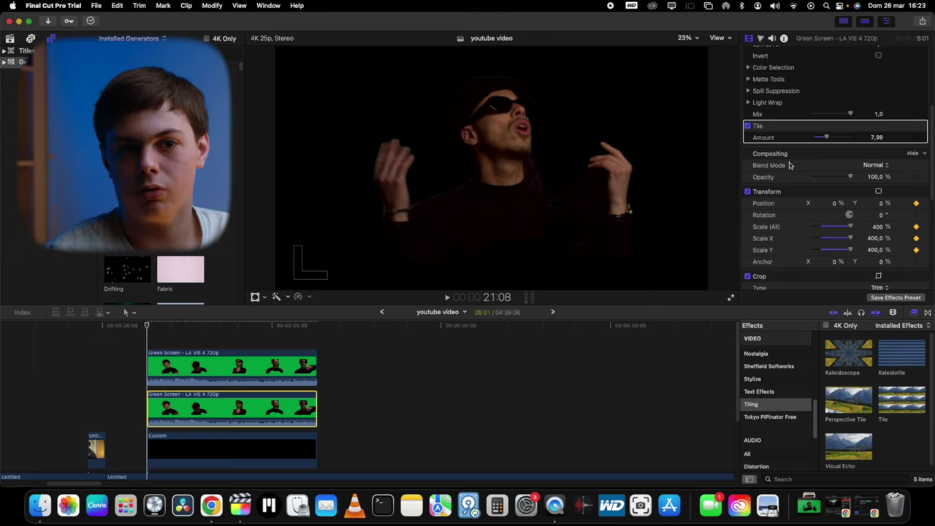
left_click_drag(833, 205, 887, 205)
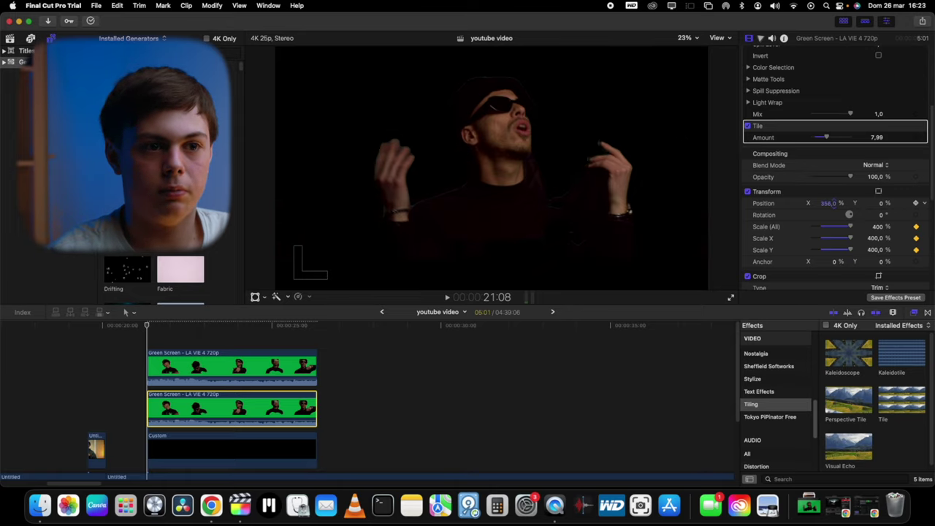
Apply the Directional blur effect to the tiled green-screen clip
left_click(761, 392)
left_click(756, 382)
left_click(760, 413)
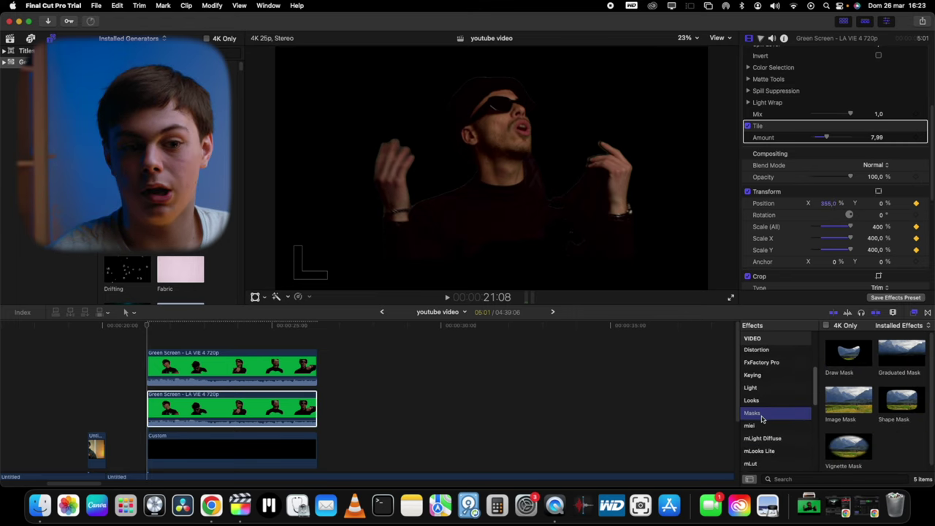
left_click(763, 425)
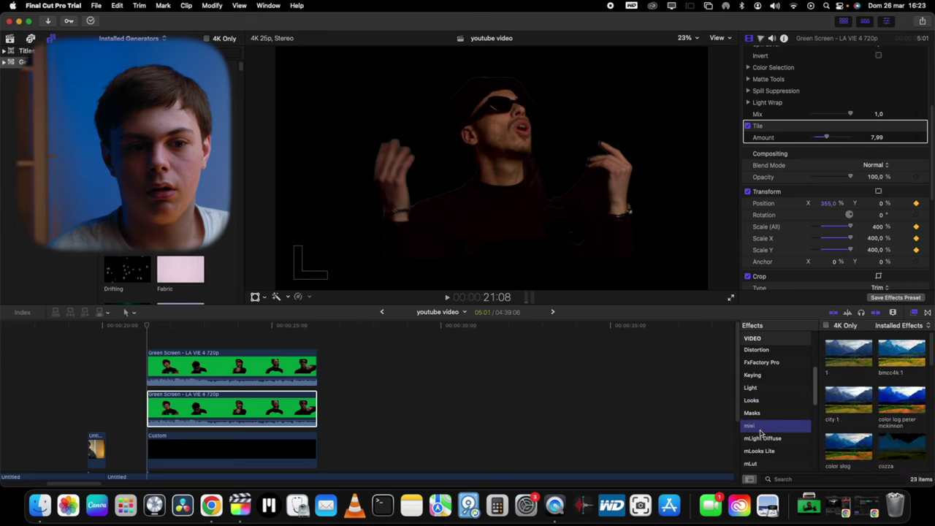
left_click(764, 389)
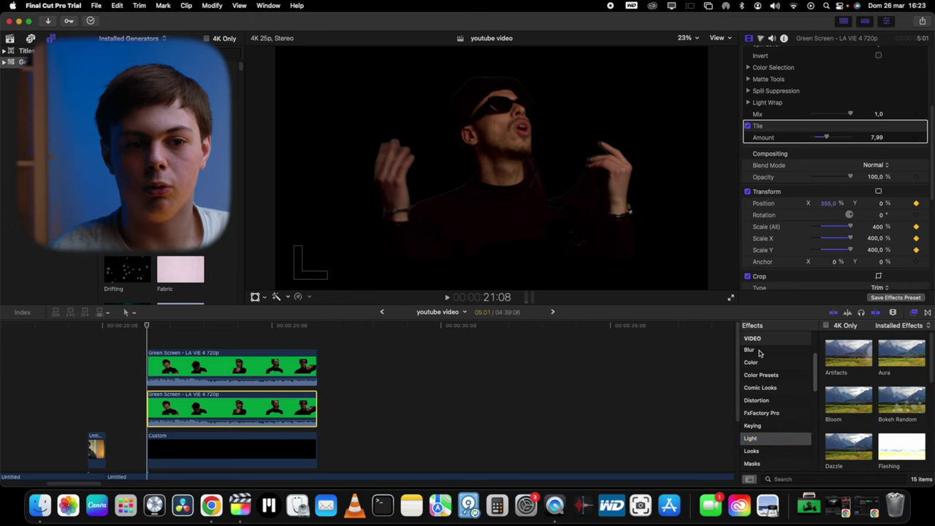
left_click(751, 351)
left_click_drag(837, 357, 287, 430)
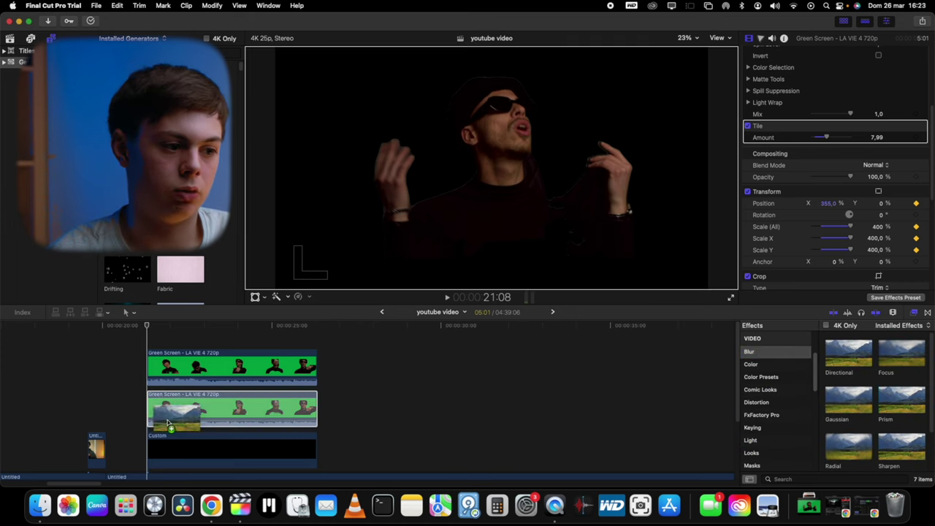
left_click_drag(166, 423, 167, 422)
At 22:20, keyframe the tiled clip's Position X at -474%, then split the clip and delete everything after that point
left_click_drag(149, 328, 197, 334)
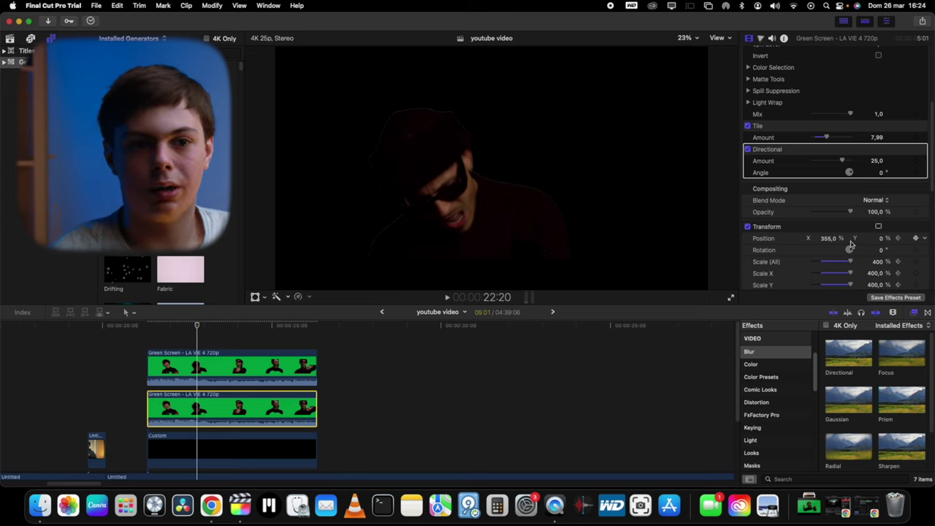
left_click_drag(828, 238, 838, 238)
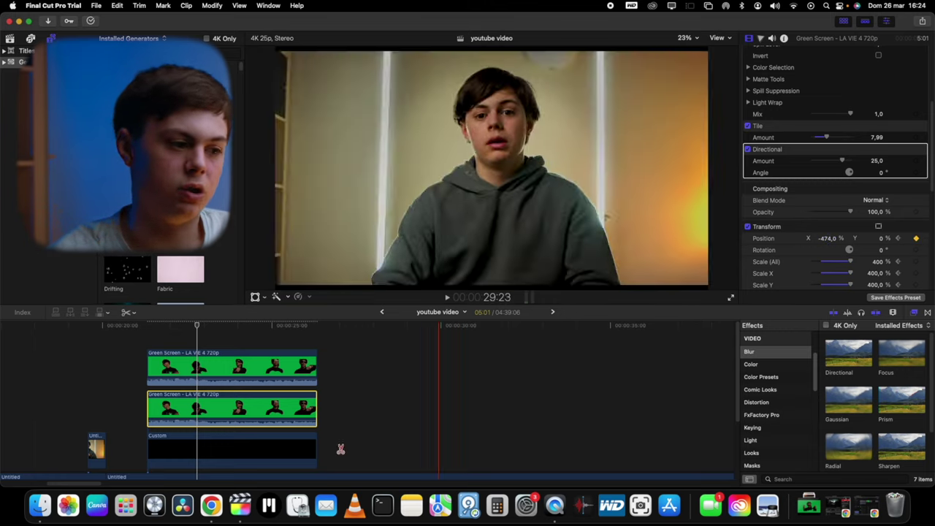
key("b")
left_click(198, 416)
key("a")
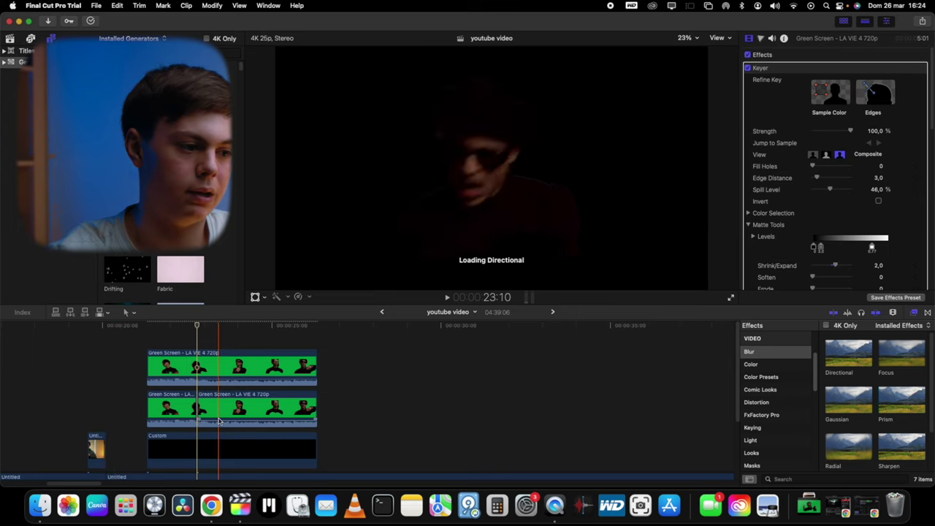
left_click(217, 415)
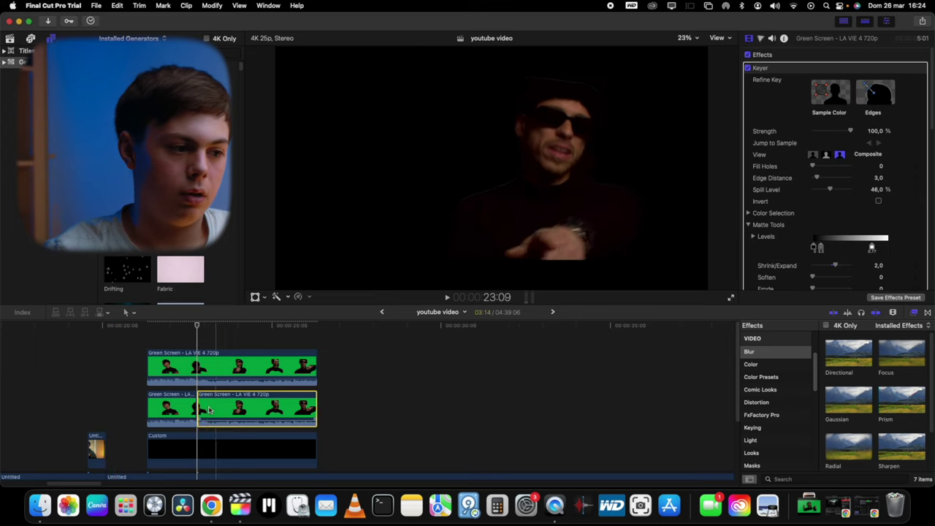
key("Delete")
Duplicate the shortened tiled clip twice and line the copies up end to end beneath the main green-screen clip
left_click(173, 409)
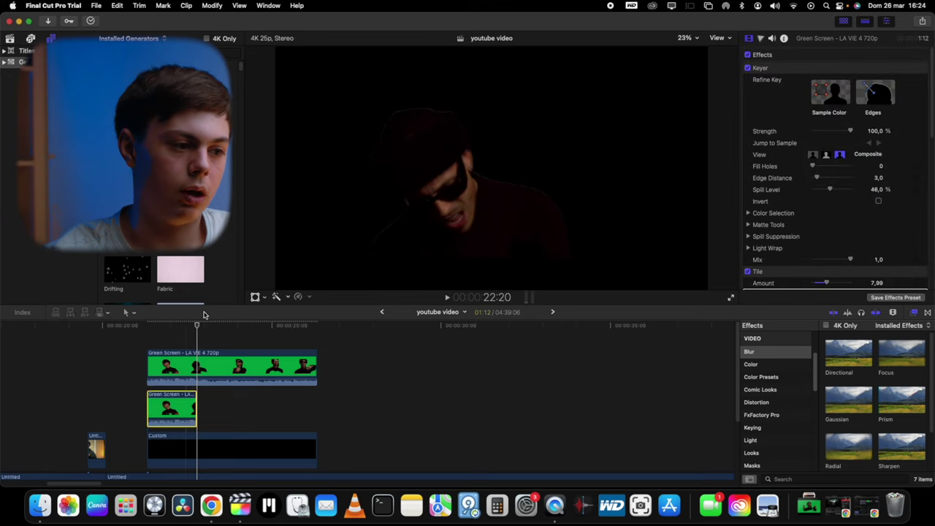
left_click(197, 338)
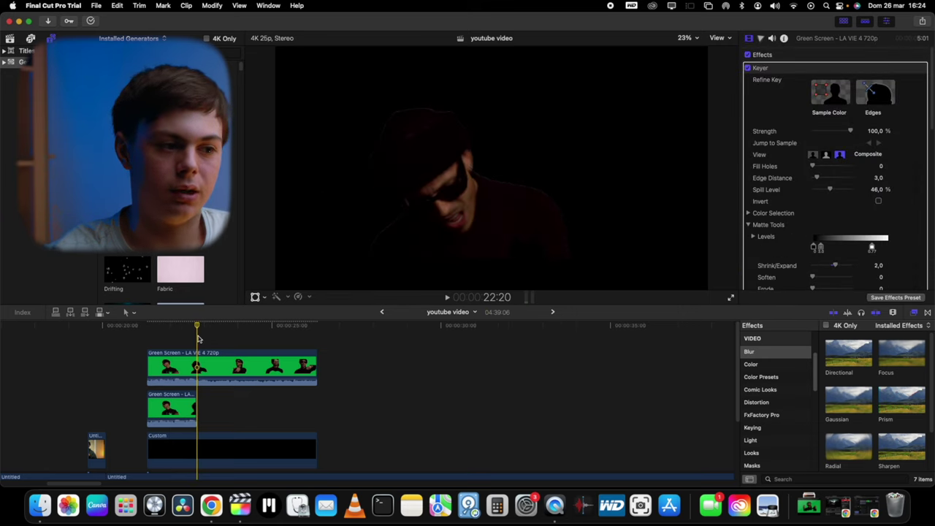
left_click(176, 411)
key("super+c")
key("super+v")
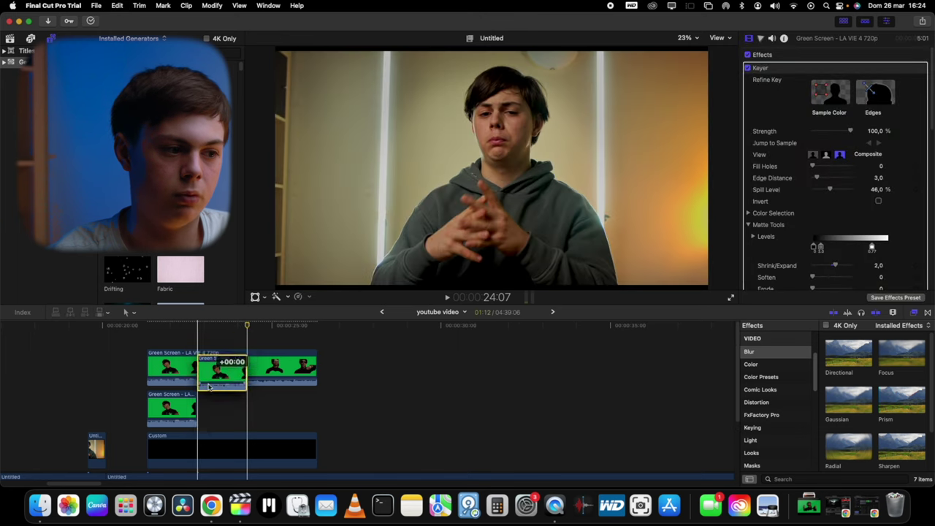
key("super+v")
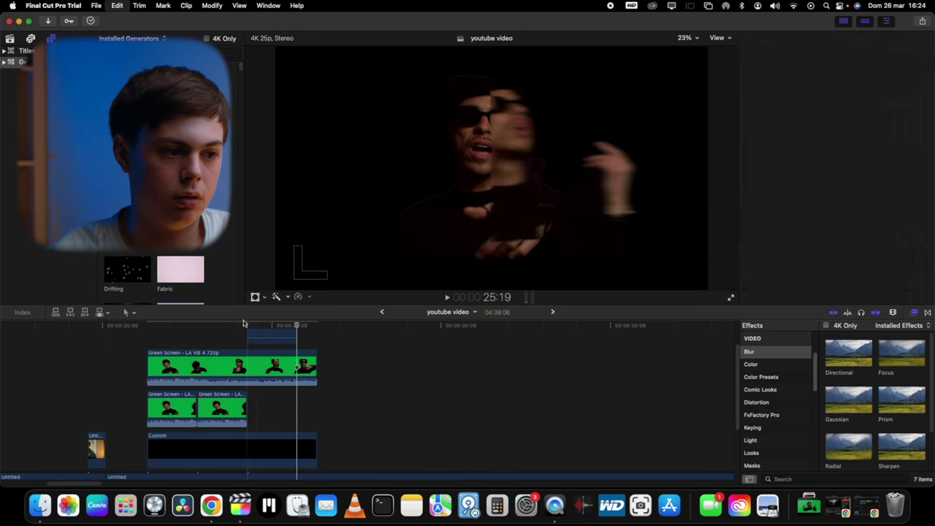
left_click_drag(260, 333, 256, 412)
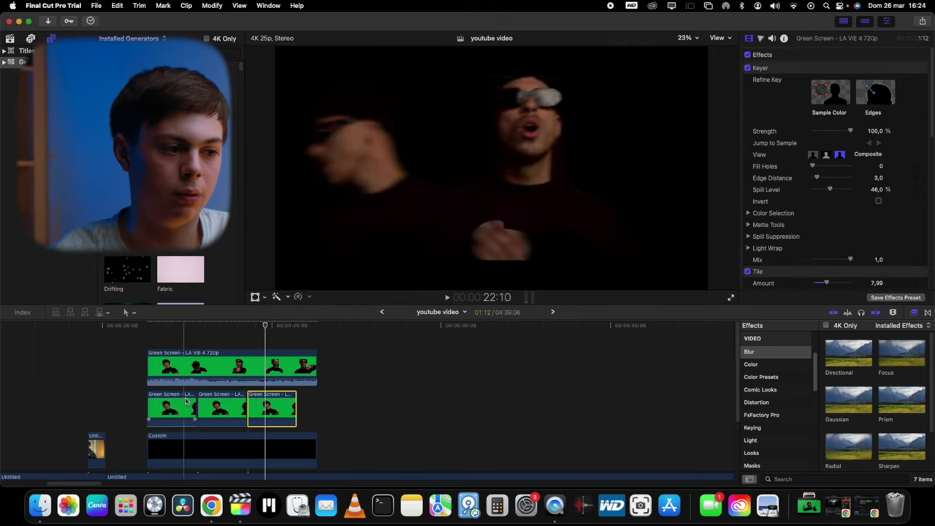
Play back the main green-screen clip over the three tiled copies from 21:08
left_click(190, 380)
left_click(148, 338)
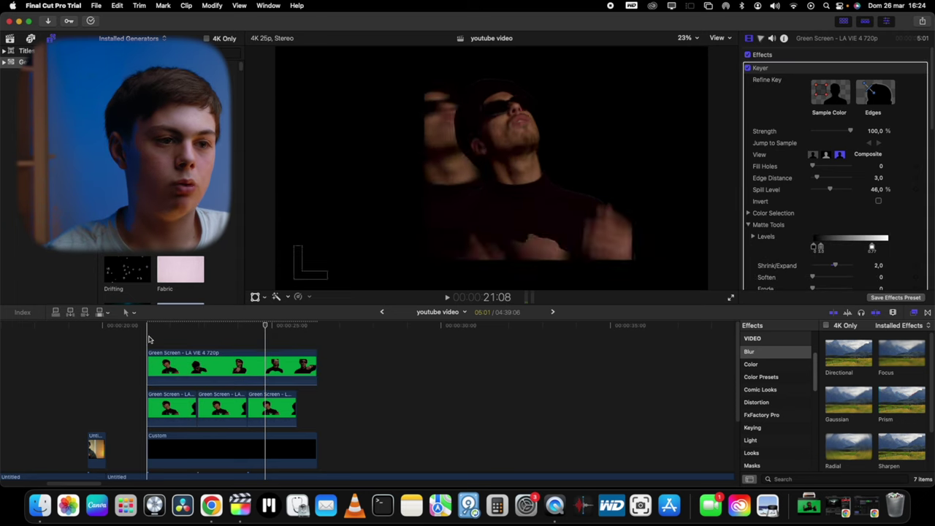
key("space")
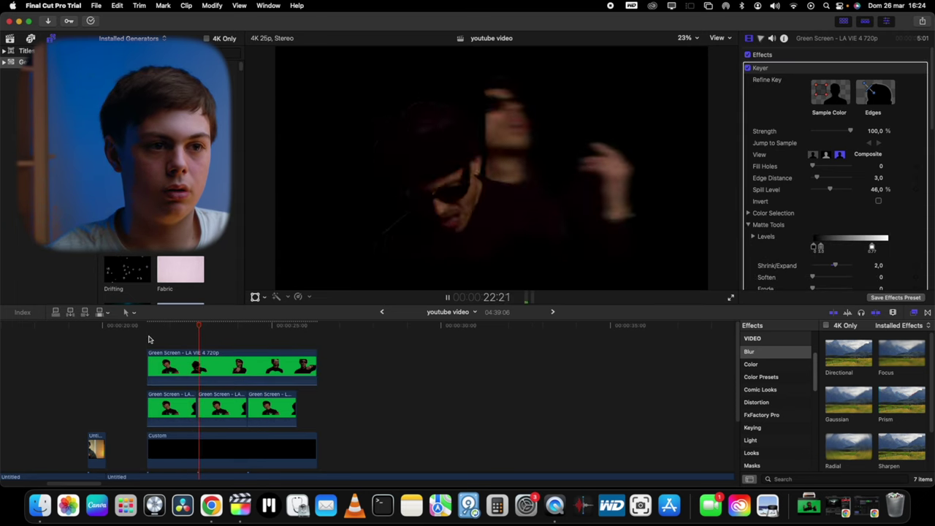
key("space")
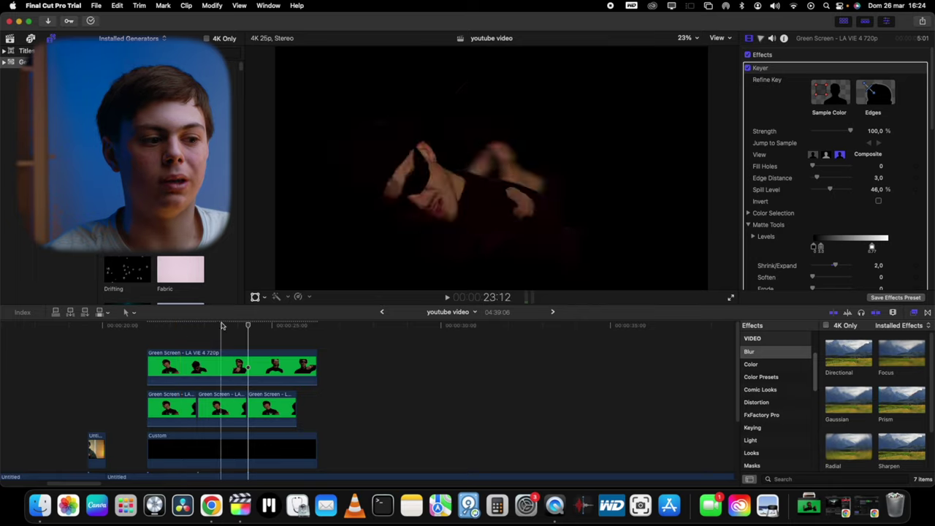
Split the second tiled copy at 23:03, remove its opening part, and move the remainder against the end of the first copy
left_click(199, 326)
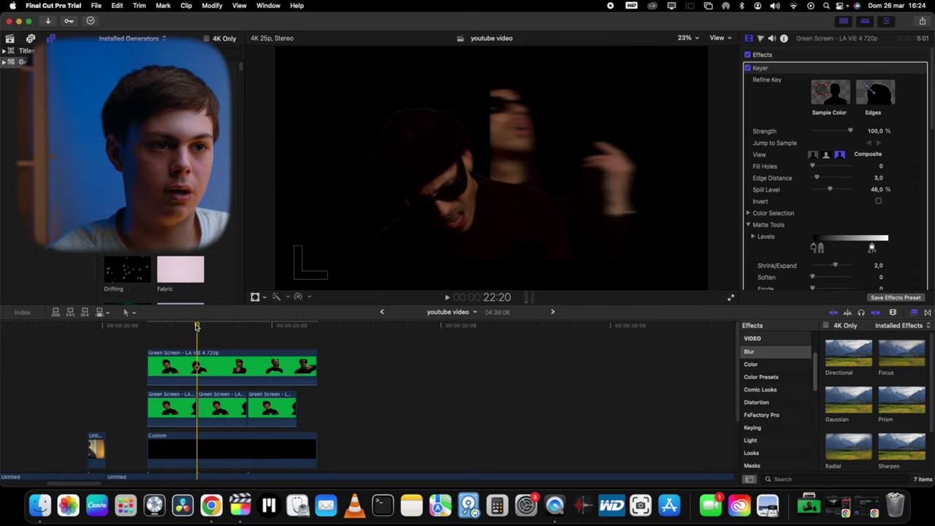
left_click(204, 328)
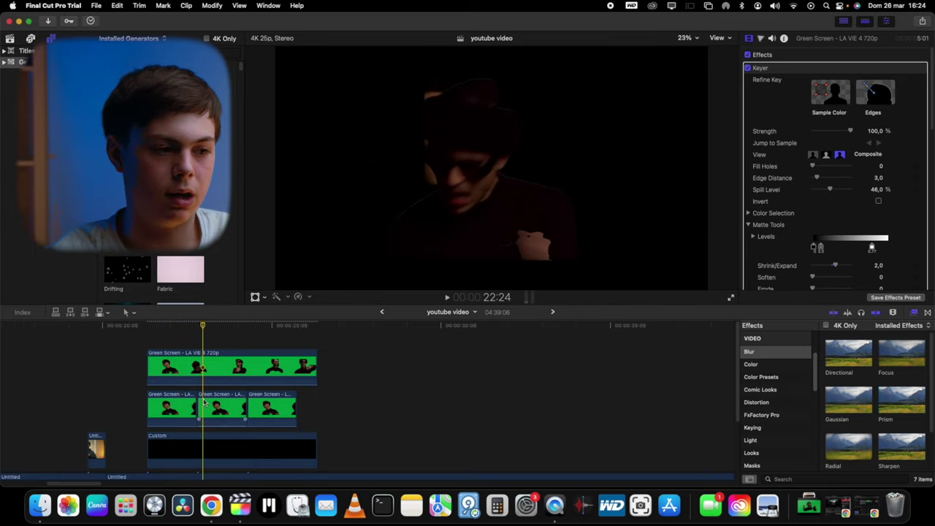
left_click(205, 327)
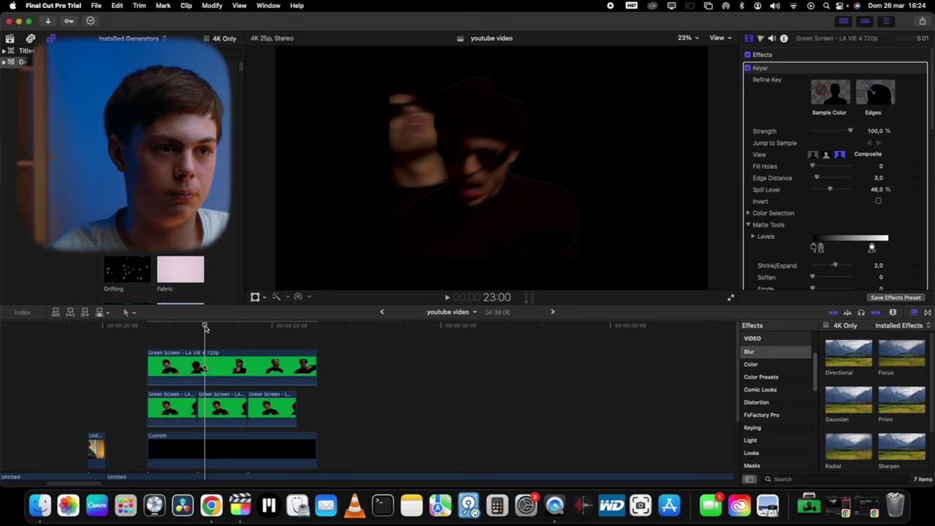
left_click(210, 328)
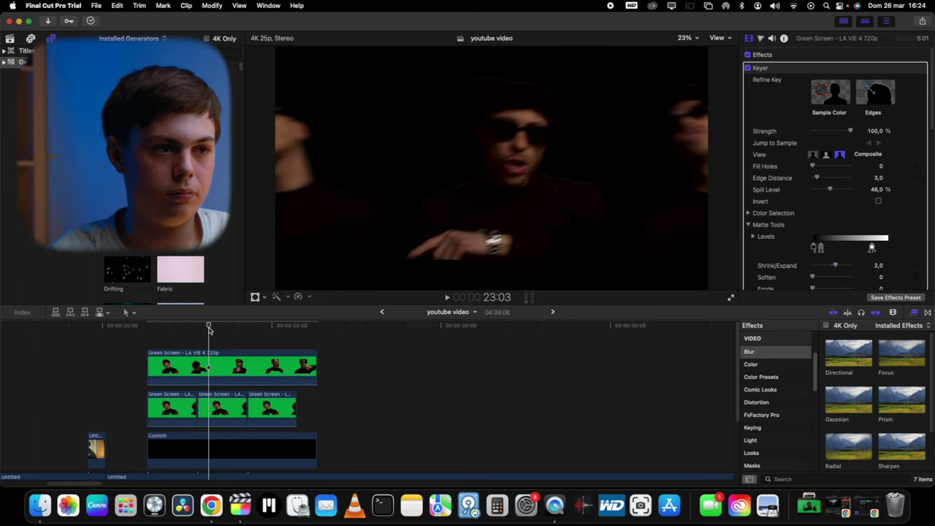
key("b")
left_click(209, 409)
key("a")
left_click(228, 410)
left_click_drag(228, 410, 205, 406)
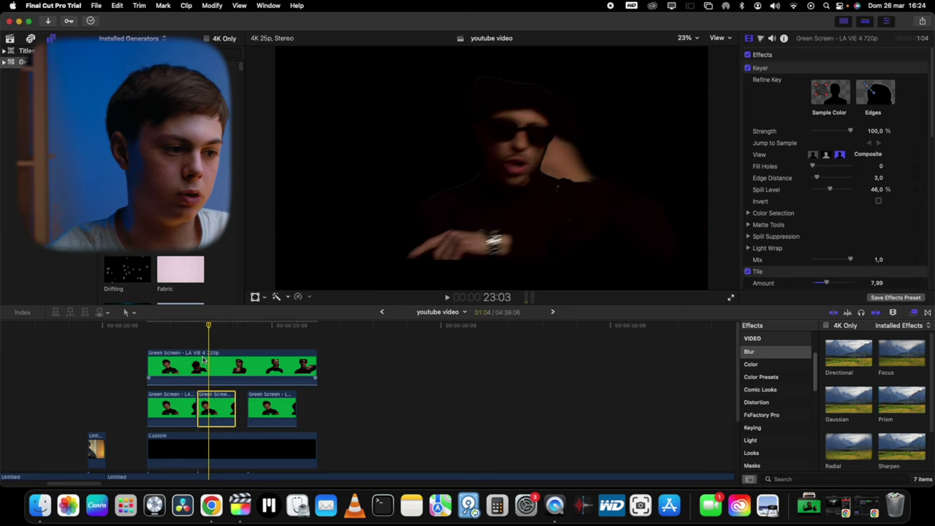
Copy the trimmed tiled clip and paste four copies end to end from 21:08 above the main green-screen clip
left_click(148, 328)
key("super+c")
key("super+v")
key("super+v")
scroll(188, 342, "up", 5)
left_click_drag(182, 356, 217, 379)
left_click(226, 368)
key("super+v")
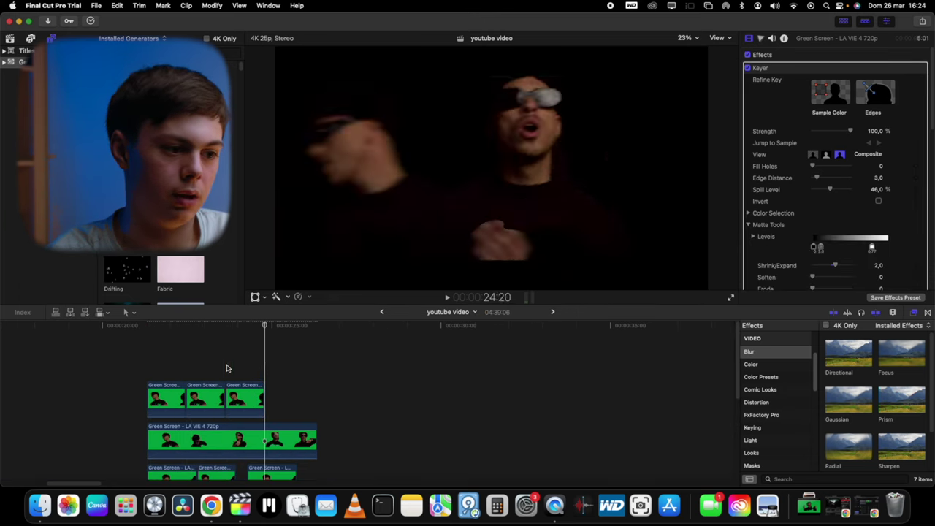
Delete the three older tiled clips beneath the main green-screen clip
scroll(266, 366, "down", 4)
left_click(273, 423)
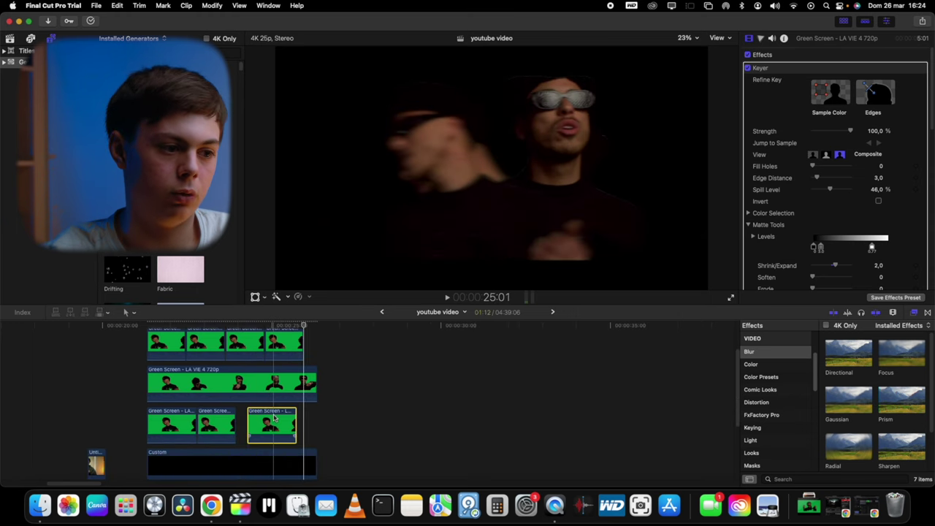
key("Delete")
left_click(217, 425)
key("Delete")
left_click(160, 427)
scroll(162, 427, "up", 1)
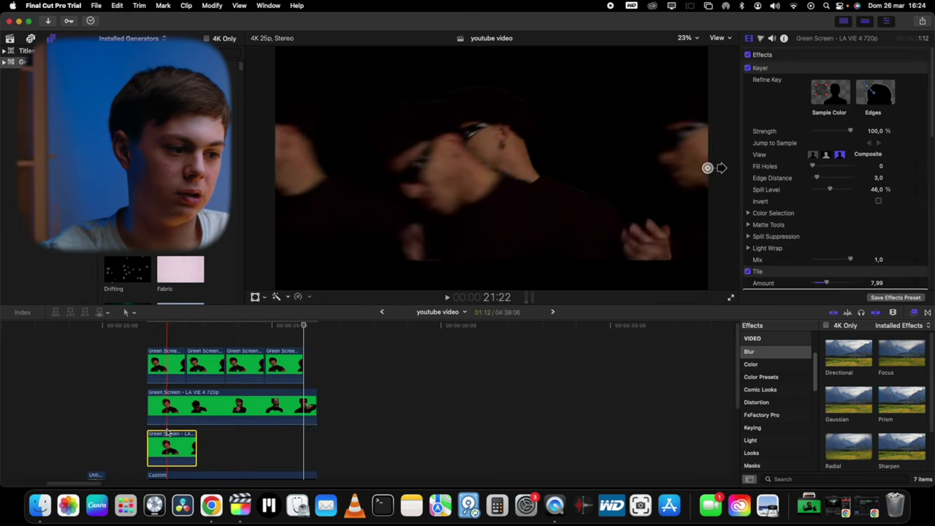
key("Delete")
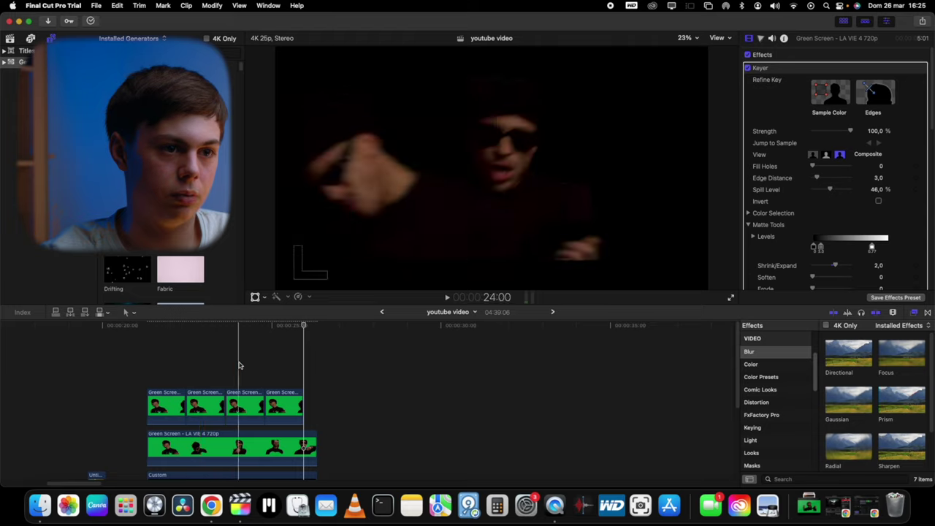
Move the four trimmed copies beneath the main green-screen clip and play the result from its start
scroll(246, 367, "down", 1)
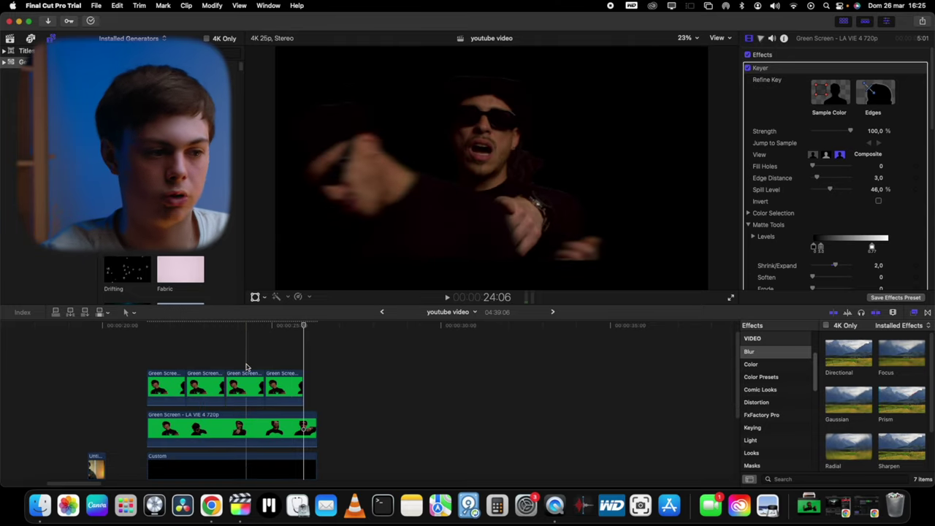
scroll(281, 356, "down", 1)
left_click_drag(290, 344, 169, 430)
left_click(150, 341)
key("space")
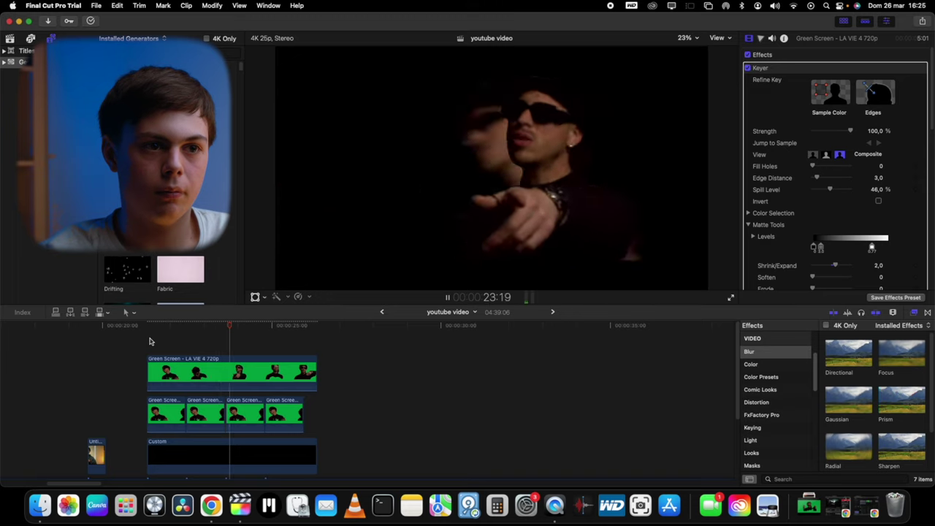
key("space")
Retime all four tiled background clips to the Fast 2x speed
left_click_drag(335, 409, 107, 406)
left_click(310, 298)
mouse_move(326, 309)
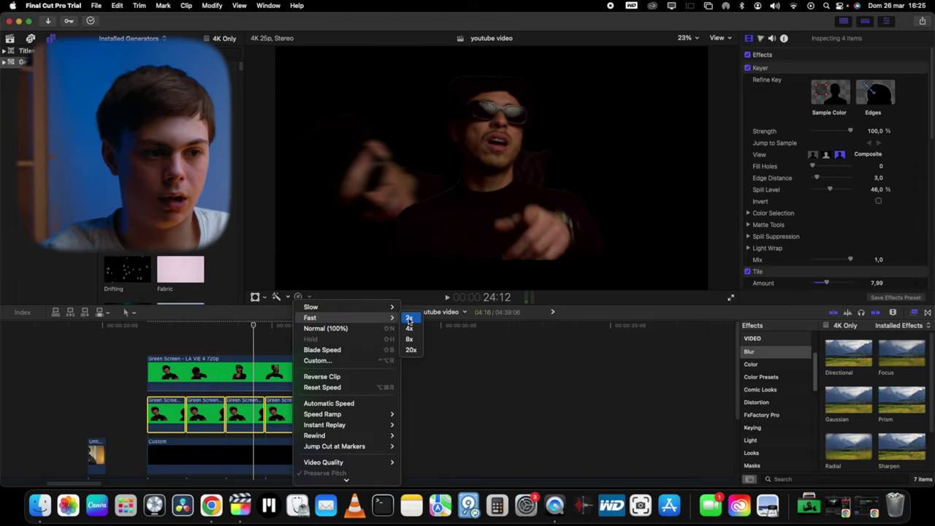
left_click(409, 319)
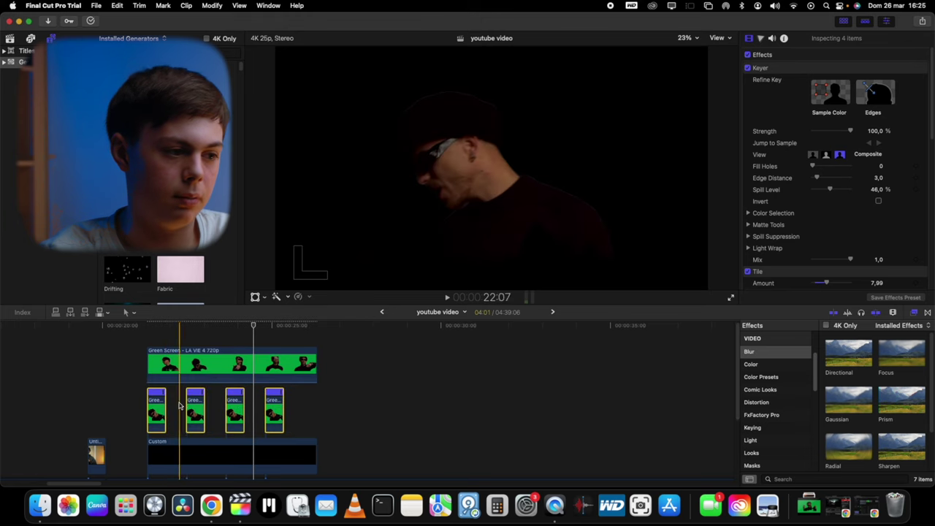
Close the gaps between the four sped-up tiled clips so they run end to end from 21:08
left_click(176, 406)
left_click(194, 415)
left_click_drag(194, 415, 217, 414)
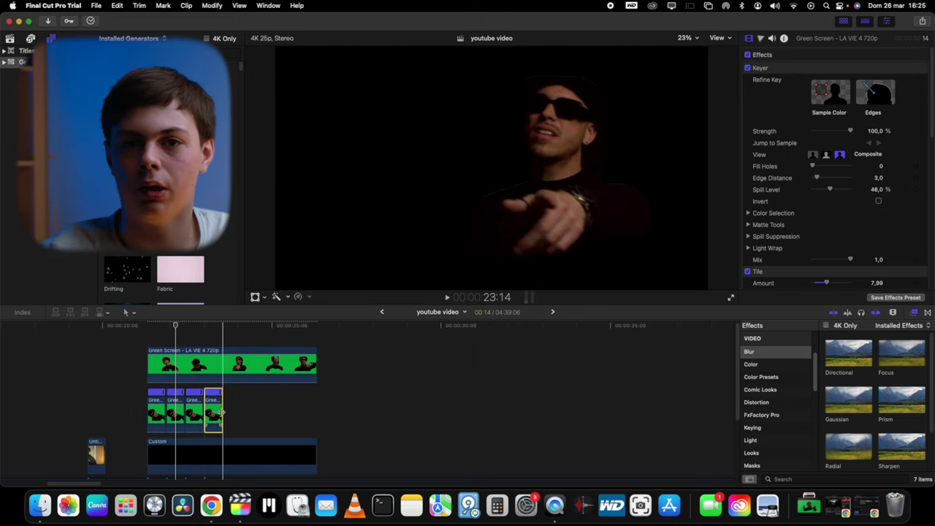
Play back the sequence from the start of the sped-up tiled clips
left_click(146, 325)
key("space")
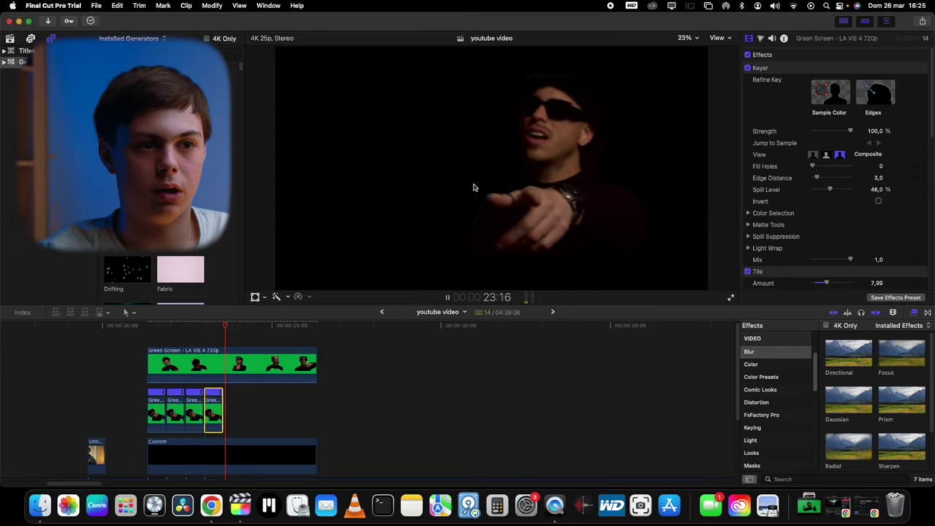
key("space")
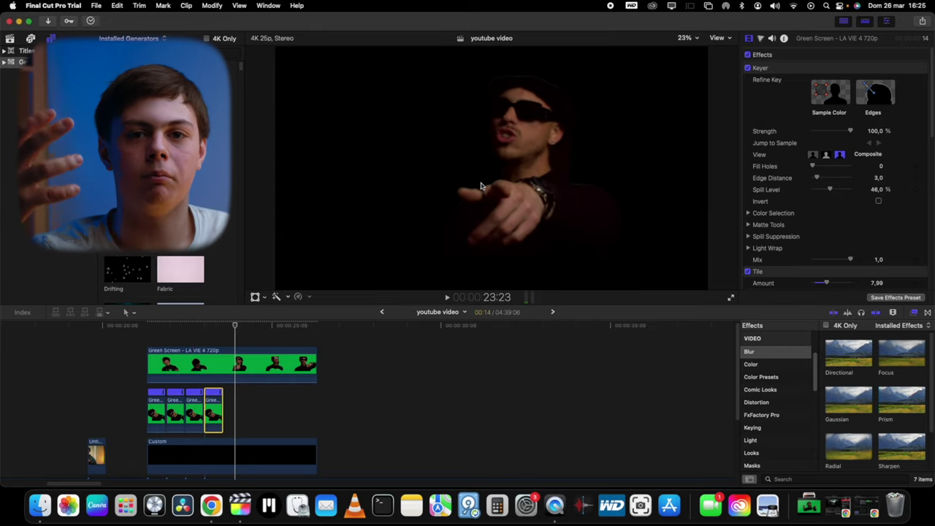